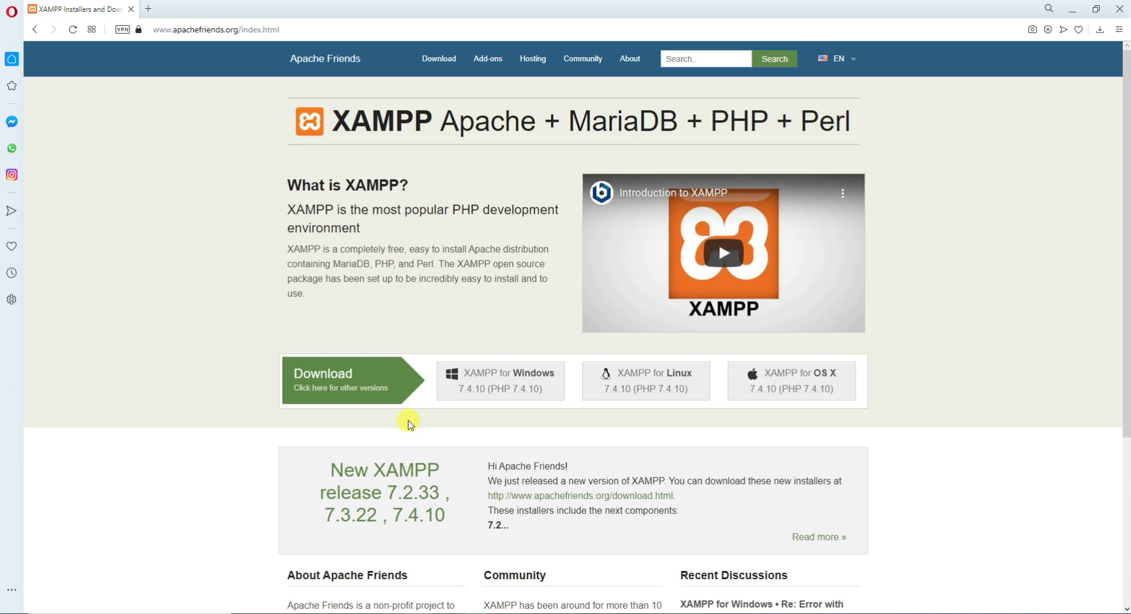
Scroll the Apache Friends XAMPP page down and back up to review the 7.4.10 download buttons.
{"action": "scroll", "coordinate": [354, 194], "scroll_direction": "down", "scroll_amount": 2}
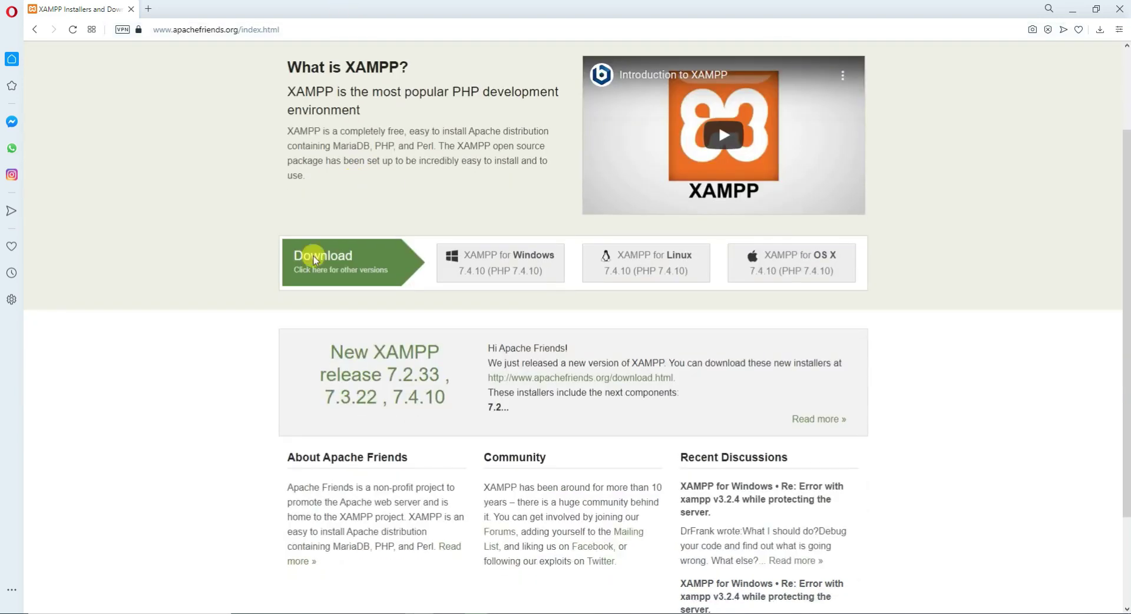
{"action": "scroll", "coordinate": [312, 257], "scroll_direction": "up", "scroll_amount": 2}
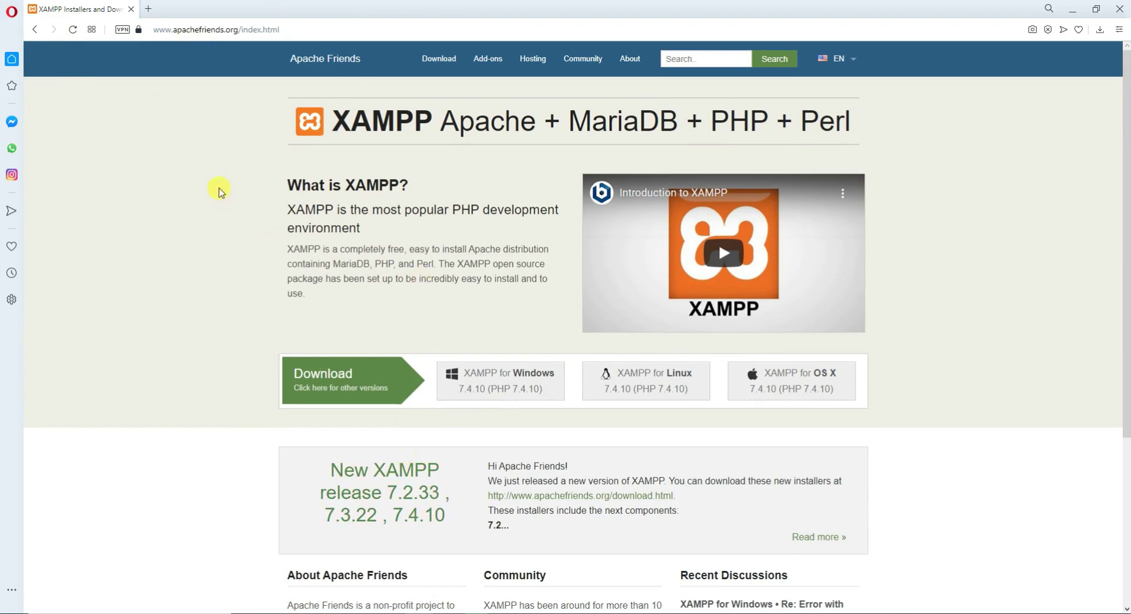
Open a second tab and search Google for 'google', switching back and forth with the XAMPP tab.
{"action": "left_click", "coordinate": [148, 8]}
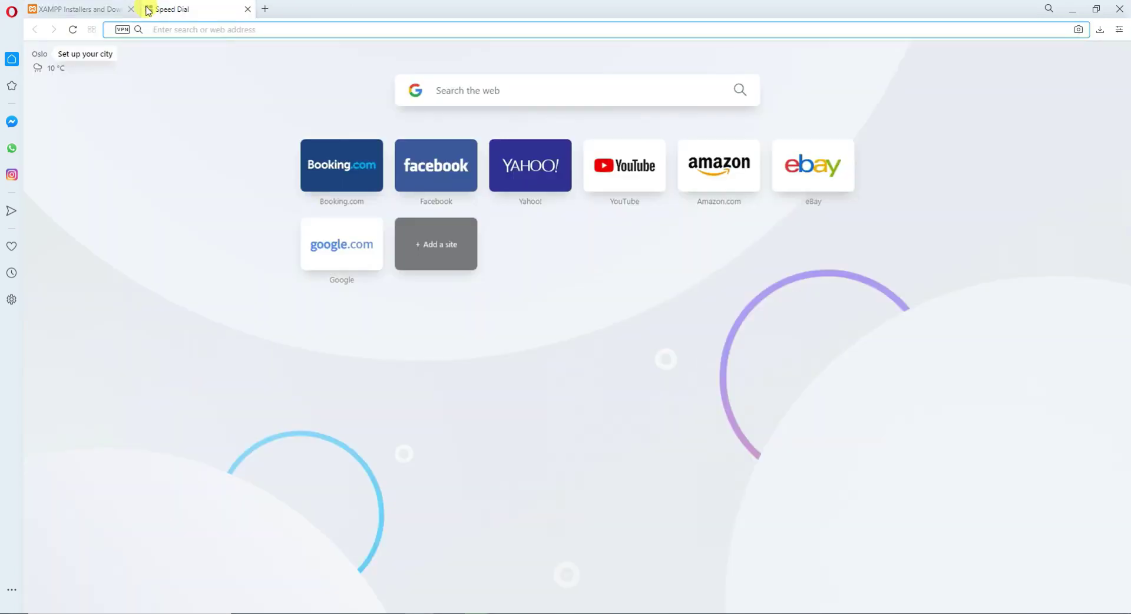
{"action": "type", "text": "go"}
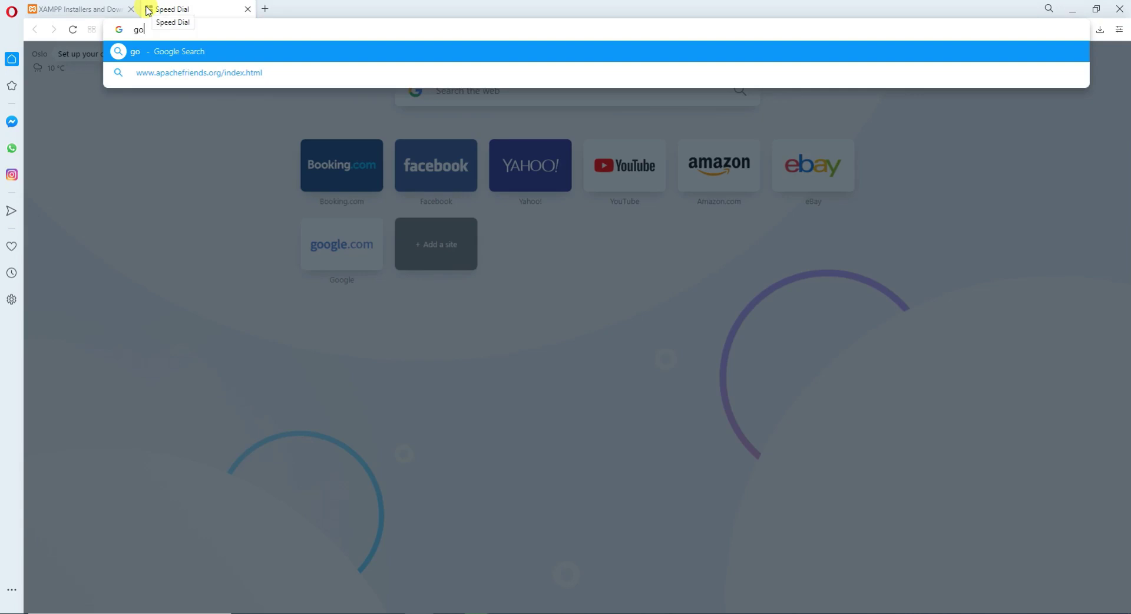
{"action": "type", "text": "ogle"}
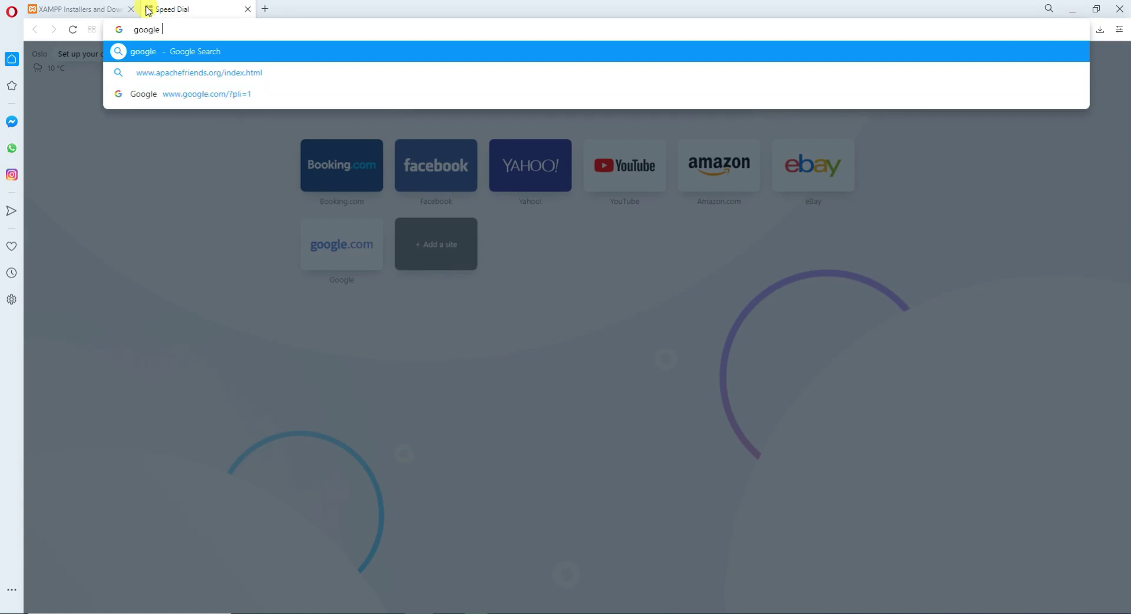
{"action": "key", "text": "Return"}
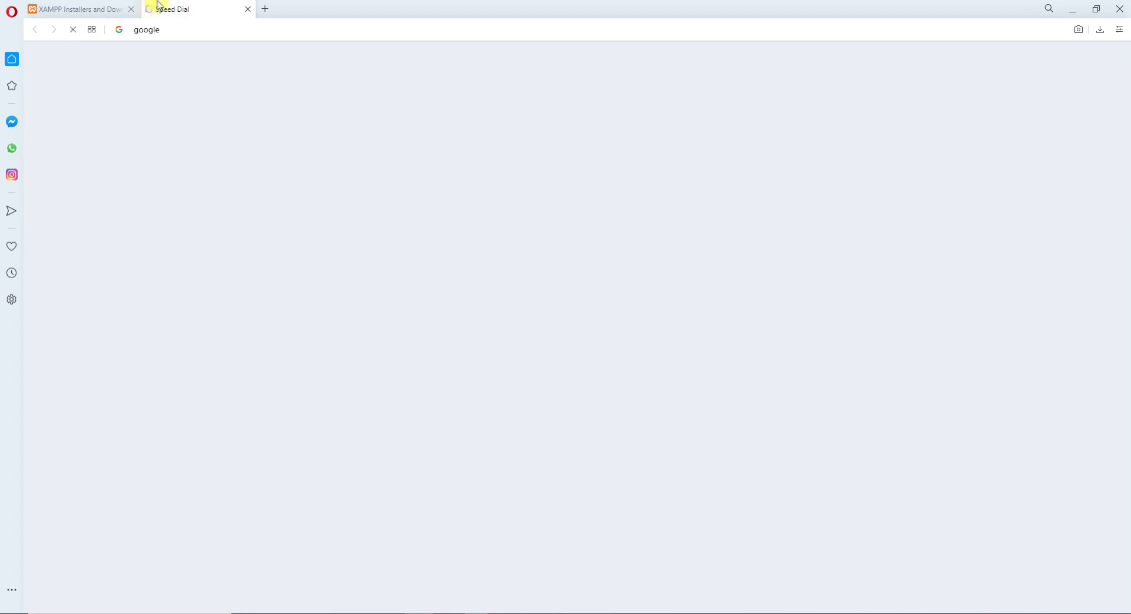
{"action": "left_click", "coordinate": [82, 9]}
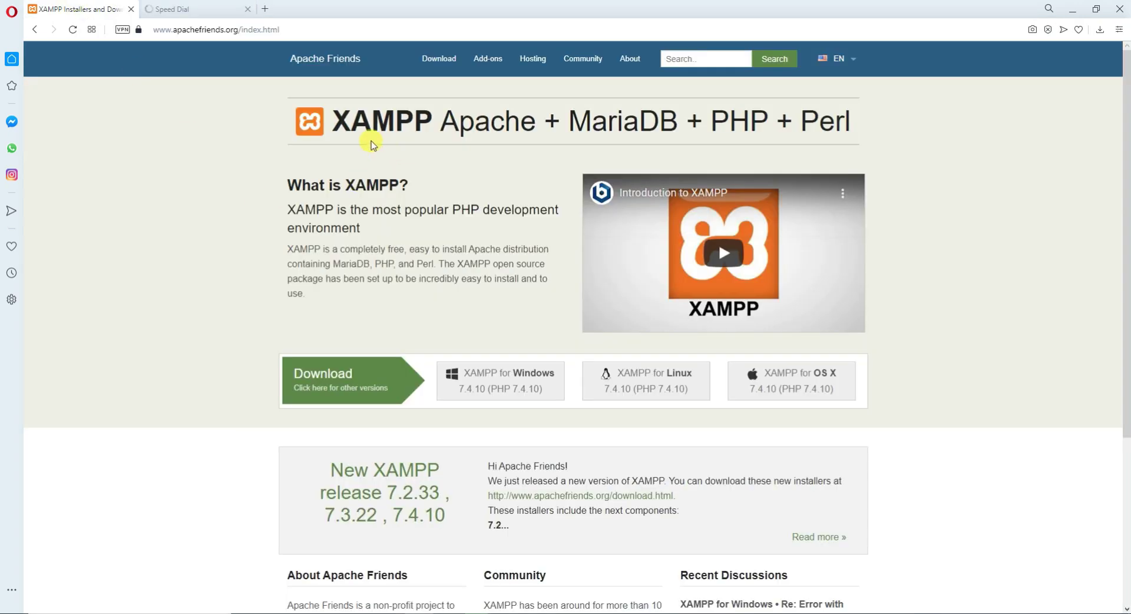
{"action": "left_click", "coordinate": [229, 7]}
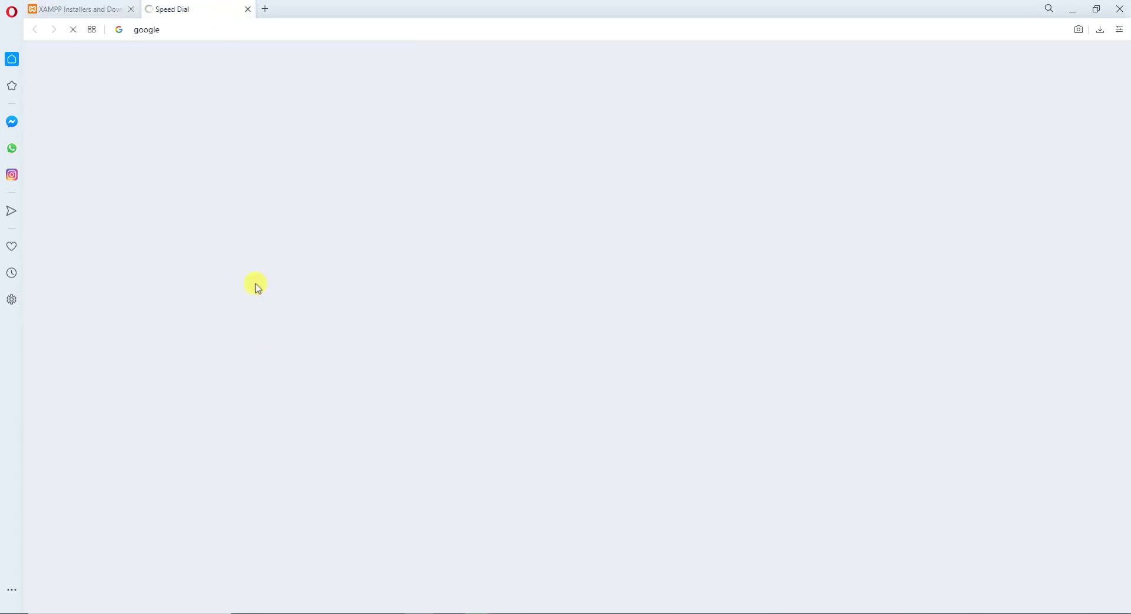
{"action": "left_click", "coordinate": [81, 9]}
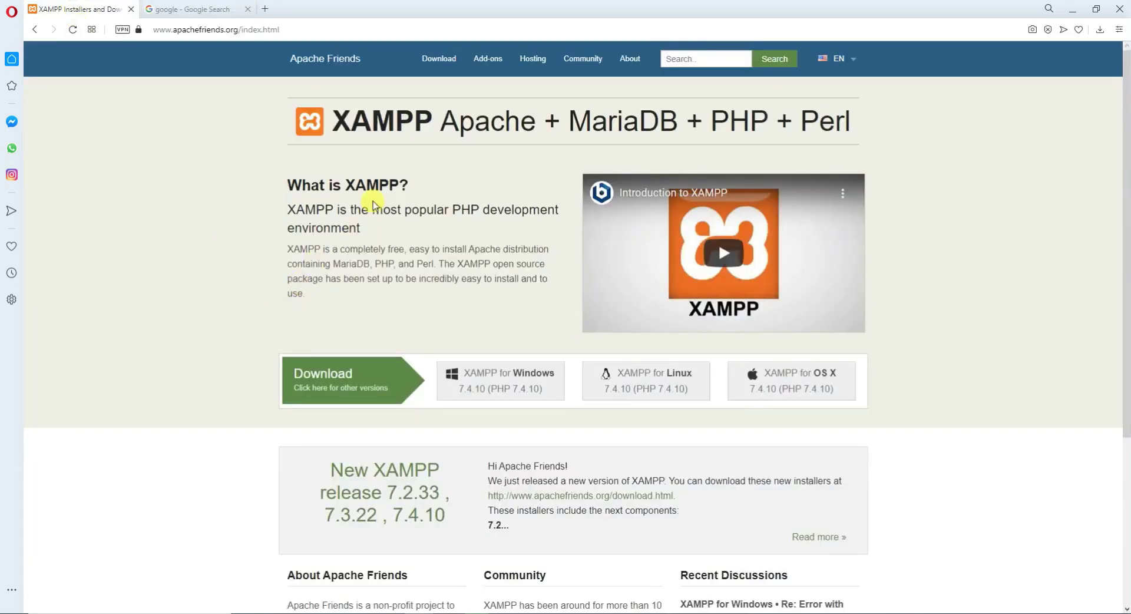
{"action": "left_click", "coordinate": [219, 7]}
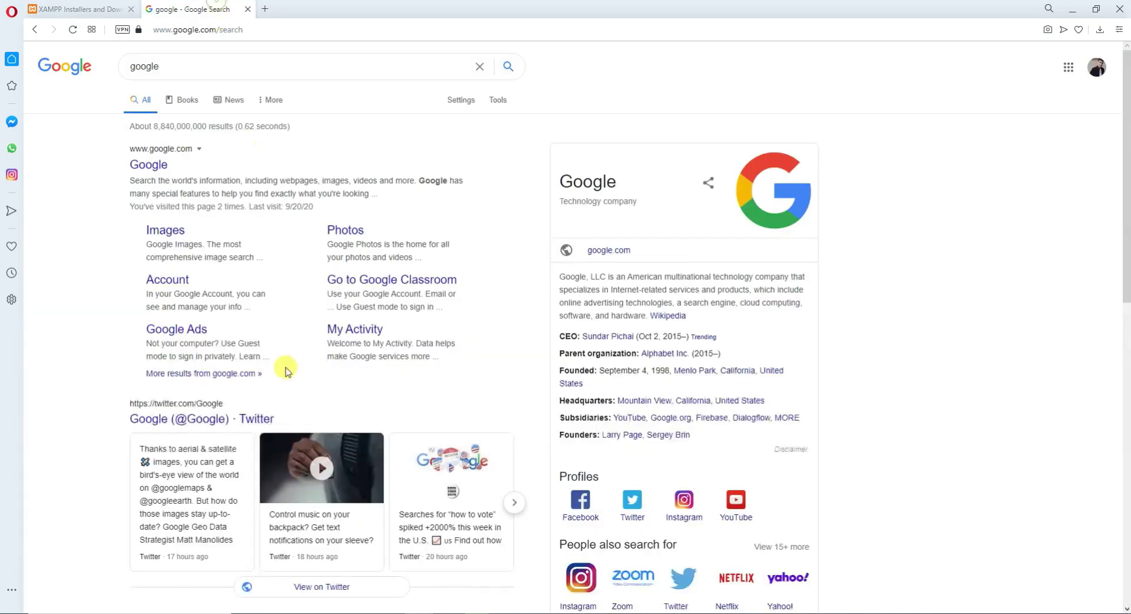
{"action": "left_click", "coordinate": [65, 7]}
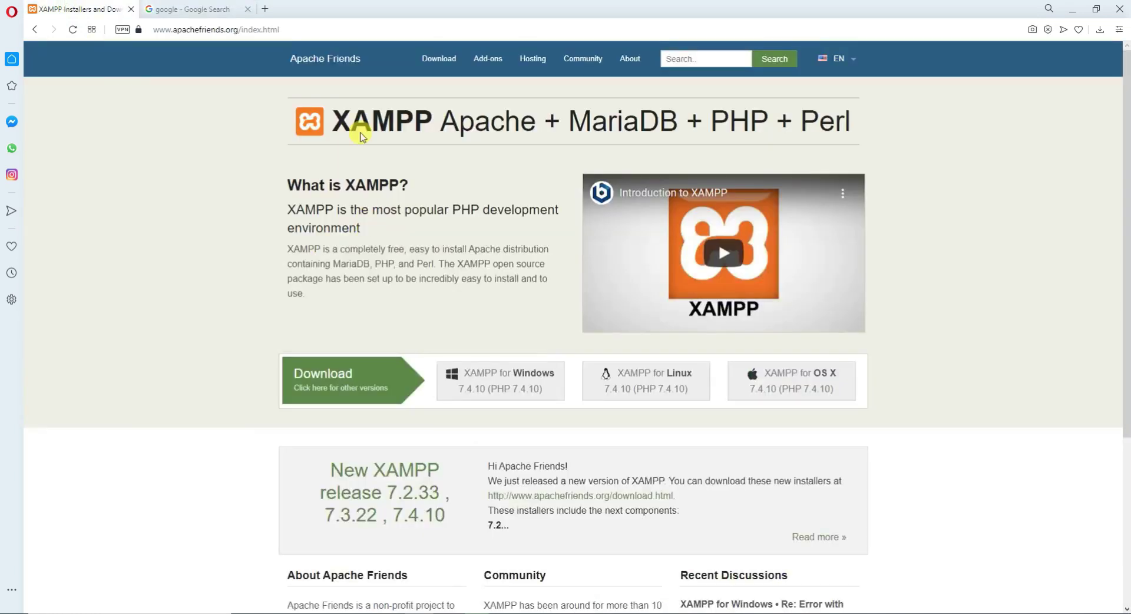
Copy 'XAMPP' from the page heading, search it on Google, then reload the Apache Friends page.
{"action": "left_click_drag", "start_coordinate": [331, 121], "coordinate": [427, 122]}
{"action": "key", "text": "ctrl+c"}
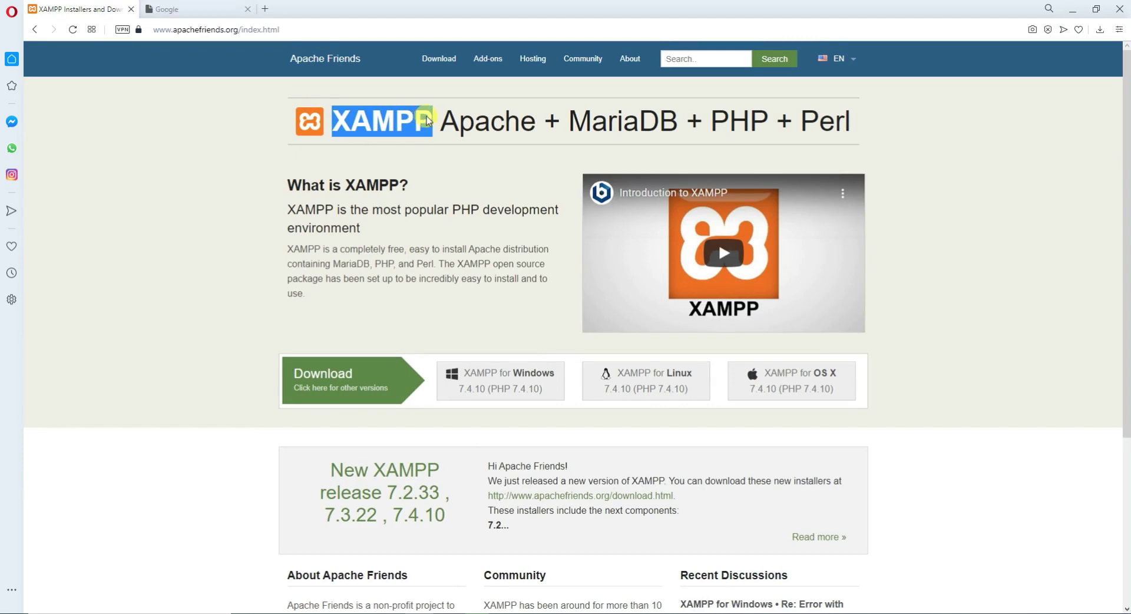
{"action": "left_click", "coordinate": [211, 6]}
{"action": "left_click", "coordinate": [436, 251]}
{"action": "key", "text": "ctrl+v"}
{"action": "key", "text": "Return"}
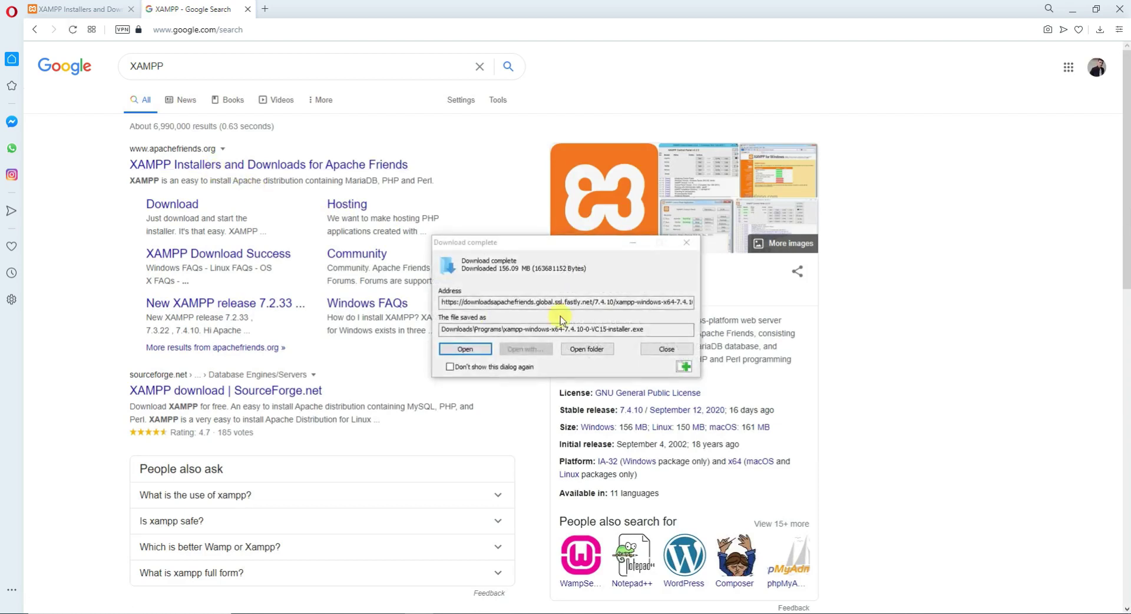
{"action": "left_click", "coordinate": [633, 243]}
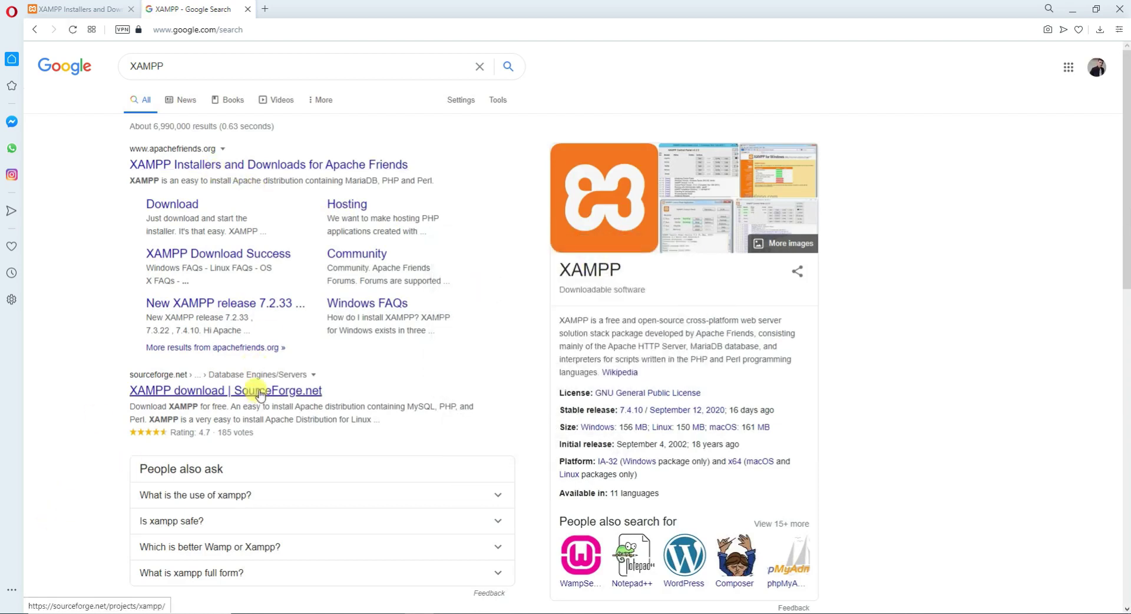
{"action": "left_click", "coordinate": [42, 9]}
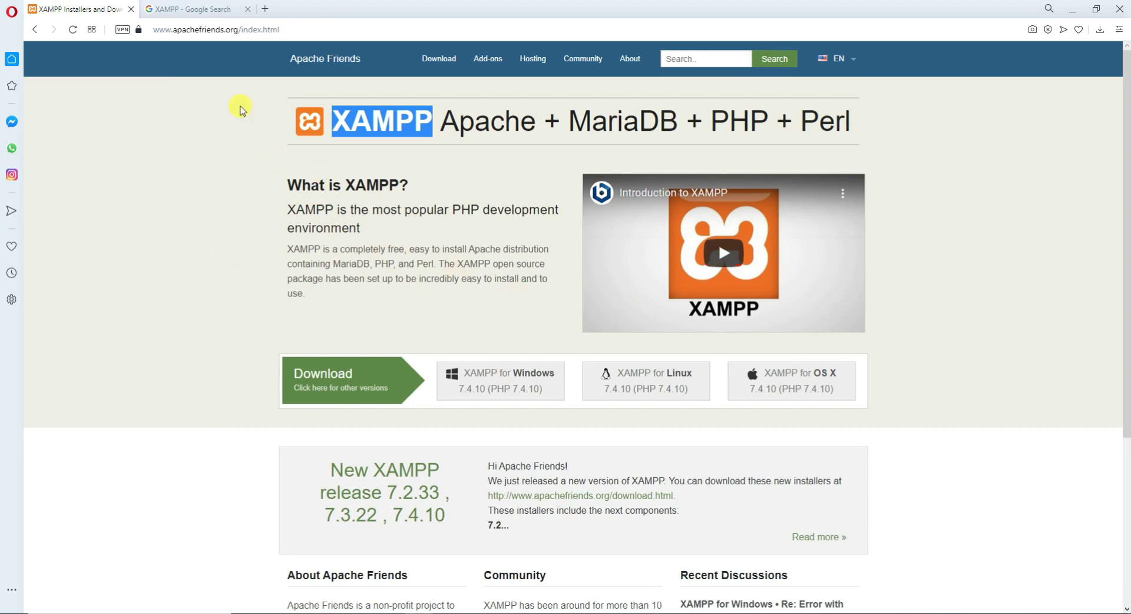
{"action": "left_click", "coordinate": [327, 45]}
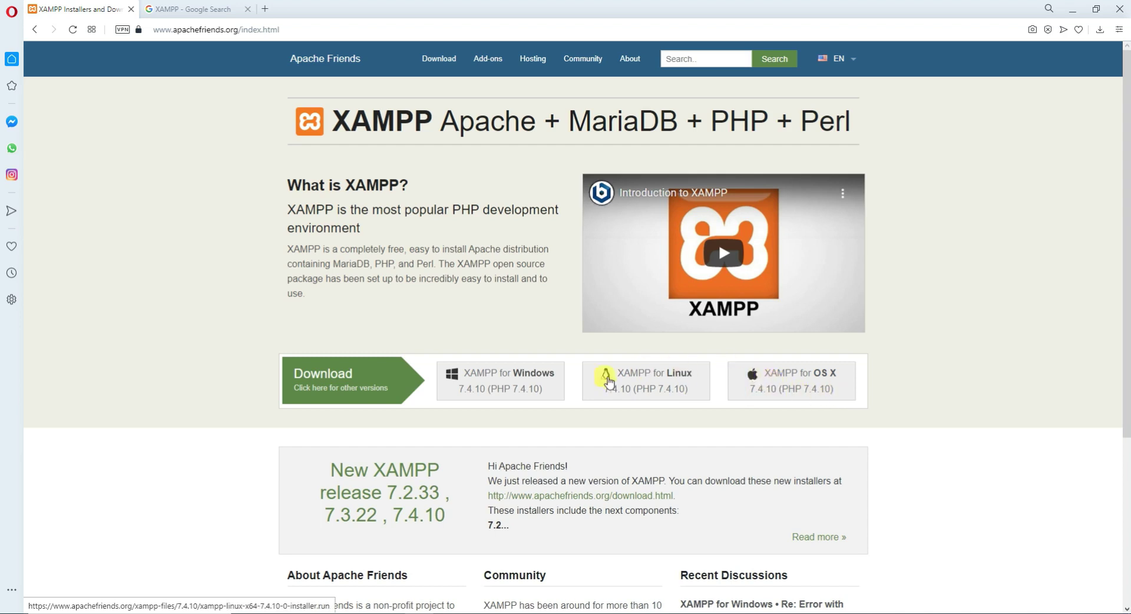
Download the XAMPP 7.4.10 Windows installer, cancel the duplicate save, and close the success tab.
{"action": "scroll", "coordinate": [514, 393], "scroll_direction": "down", "scroll_amount": 4}
{"action": "scroll", "coordinate": [514, 394], "scroll_direction": "up", "scroll_amount": 2}
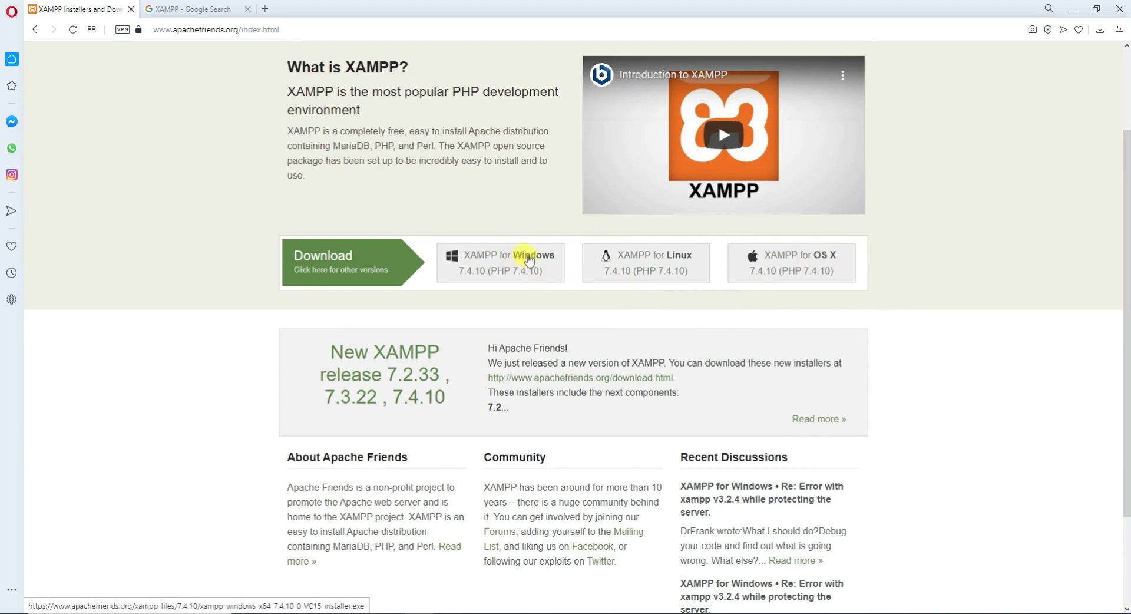
{"action": "left_click", "coordinate": [505, 265]}
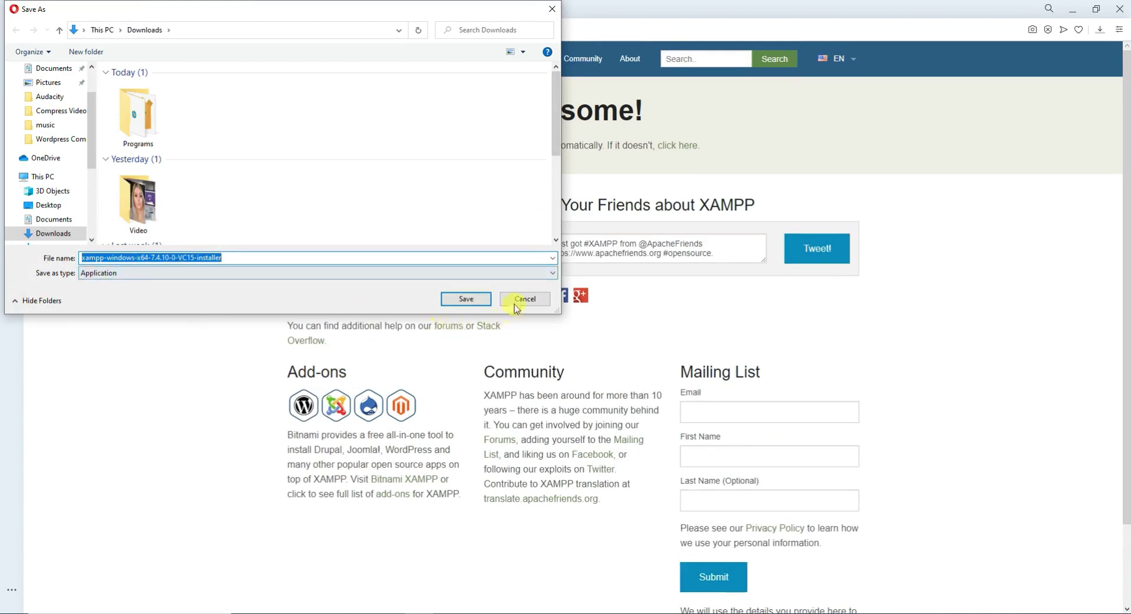
{"action": "left_click", "coordinate": [519, 299]}
{"action": "scroll", "coordinate": [429, 435], "scroll_direction": "down", "scroll_amount": 2}
{"action": "scroll", "coordinate": [429, 434], "scroll_direction": "up", "scroll_amount": 2}
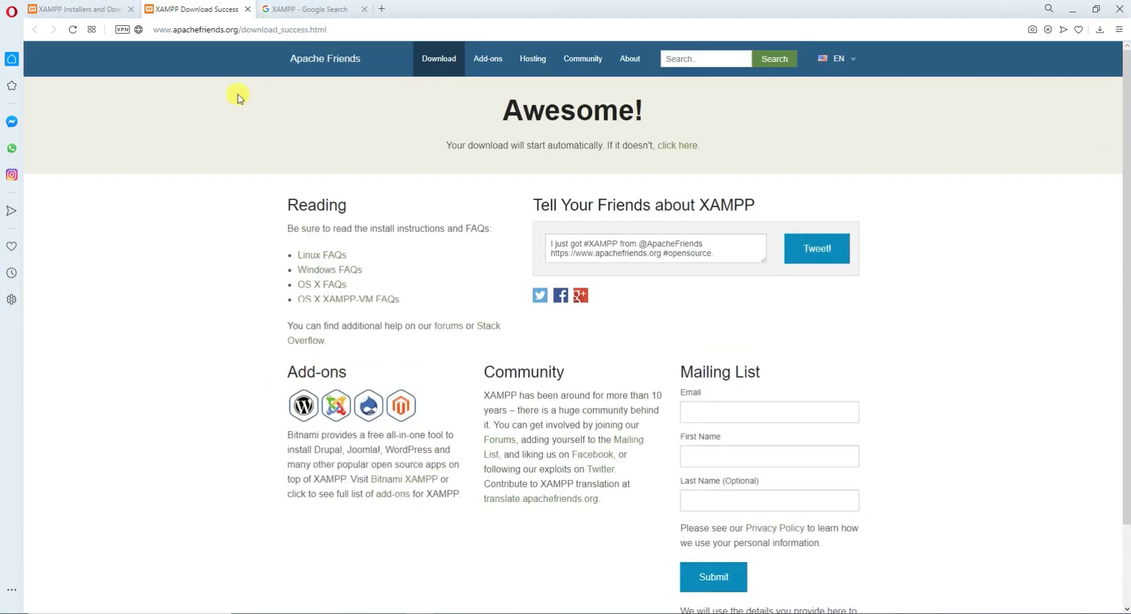
{"action": "left_click", "coordinate": [247, 10]}
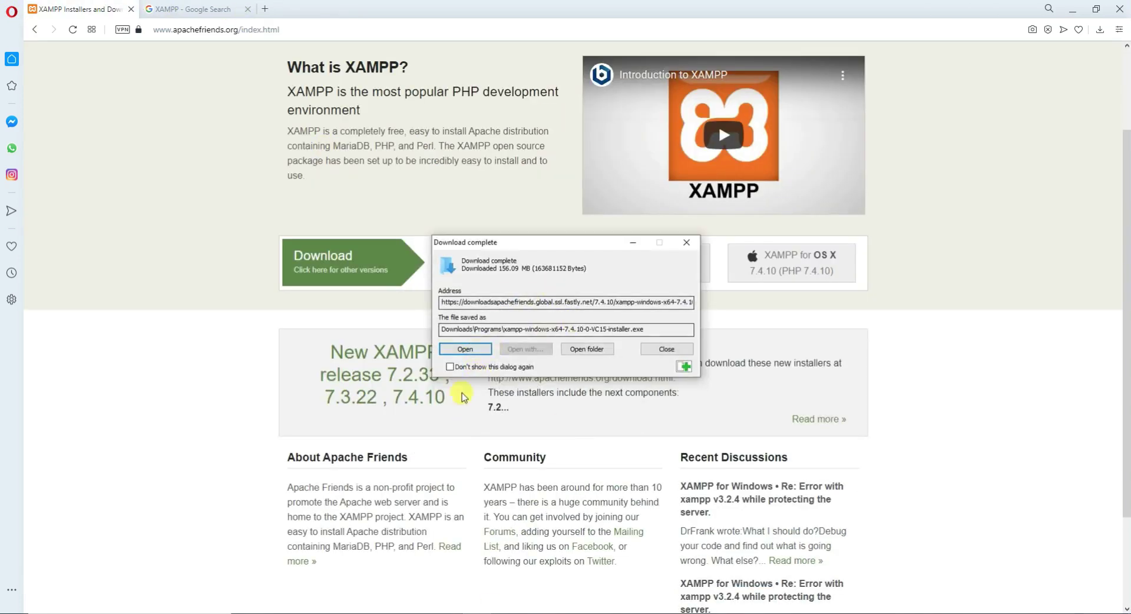
Launch the downloaded installer, accept the UAC warning, and keep all default components.
{"action": "left_click", "coordinate": [465, 350]}
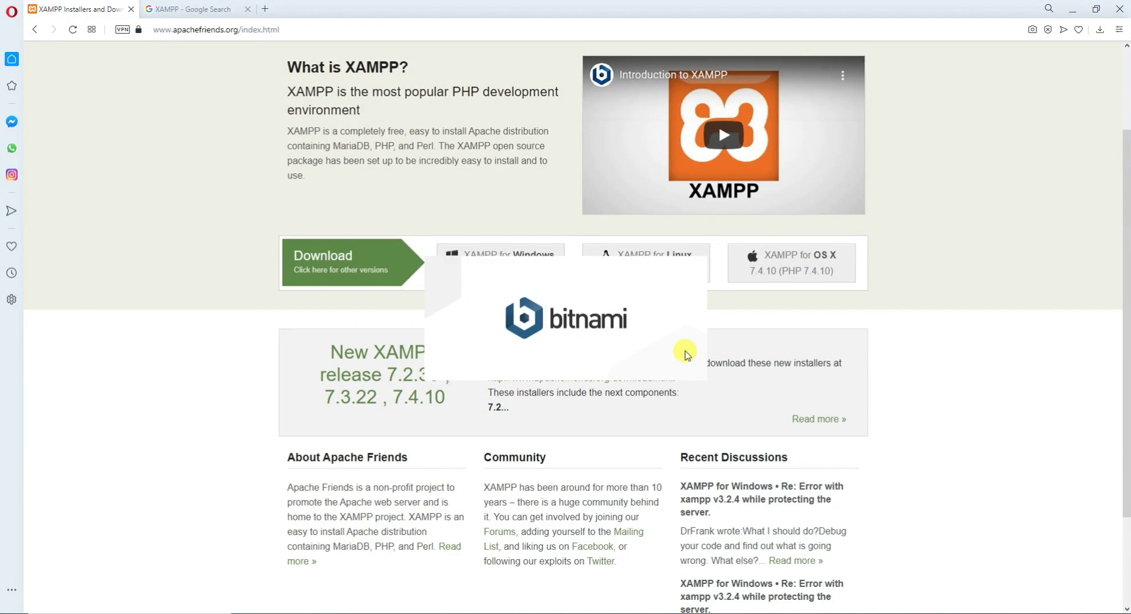
{"action": "left_click", "coordinate": [566, 331]}
{"action": "left_click", "coordinate": [631, 428]}
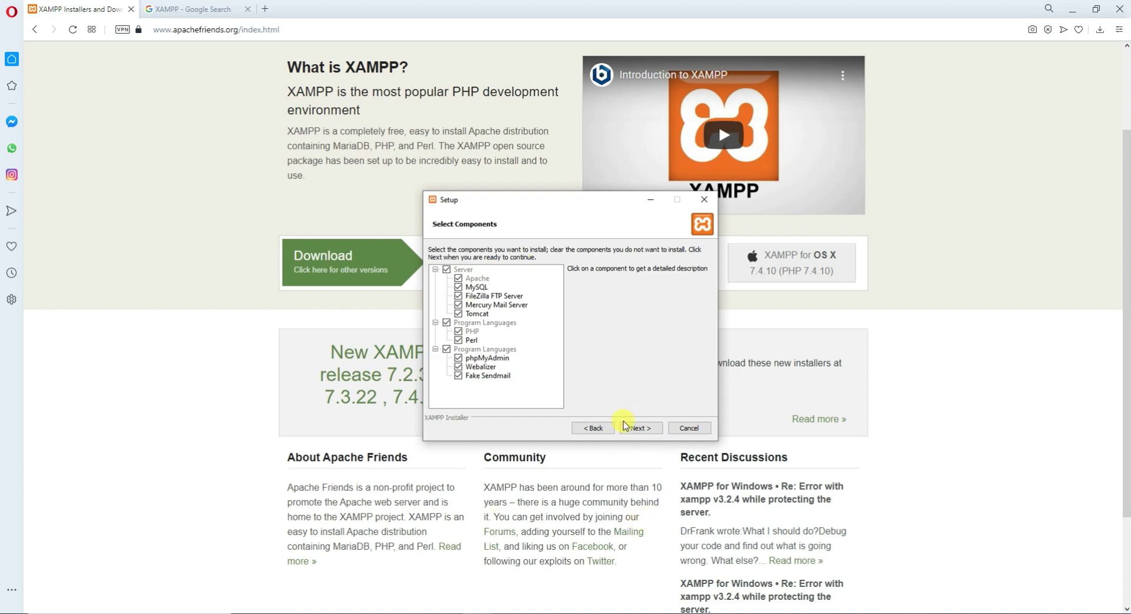
{"action": "left_click", "coordinate": [625, 425]}
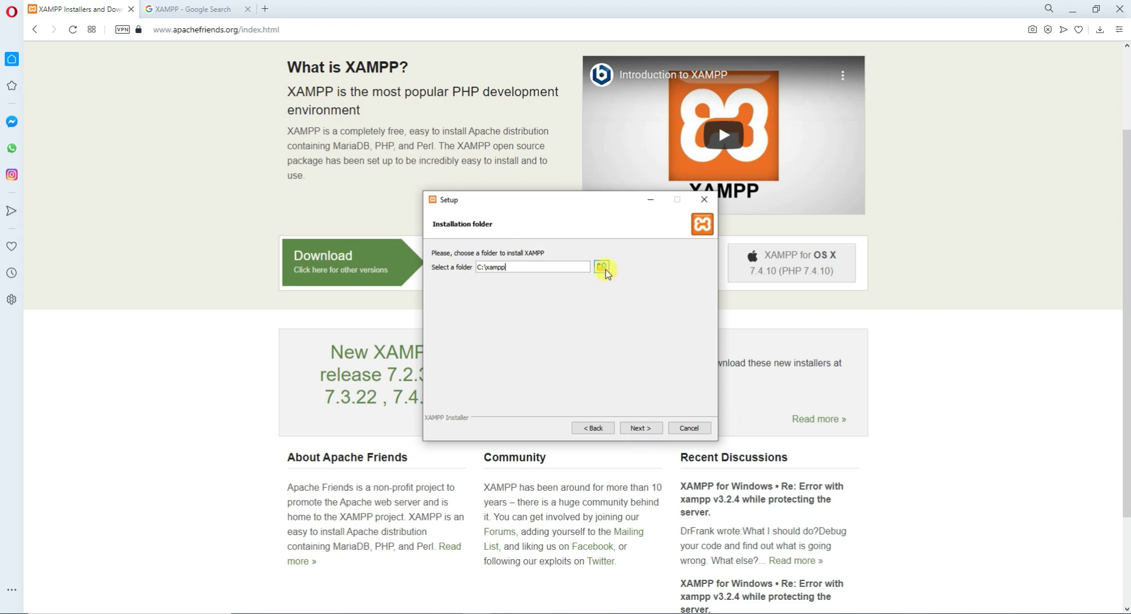
Try the root of drive I: as install location, dismissing the folder-not-empty warning.
{"action": "left_click", "coordinate": [604, 269]}
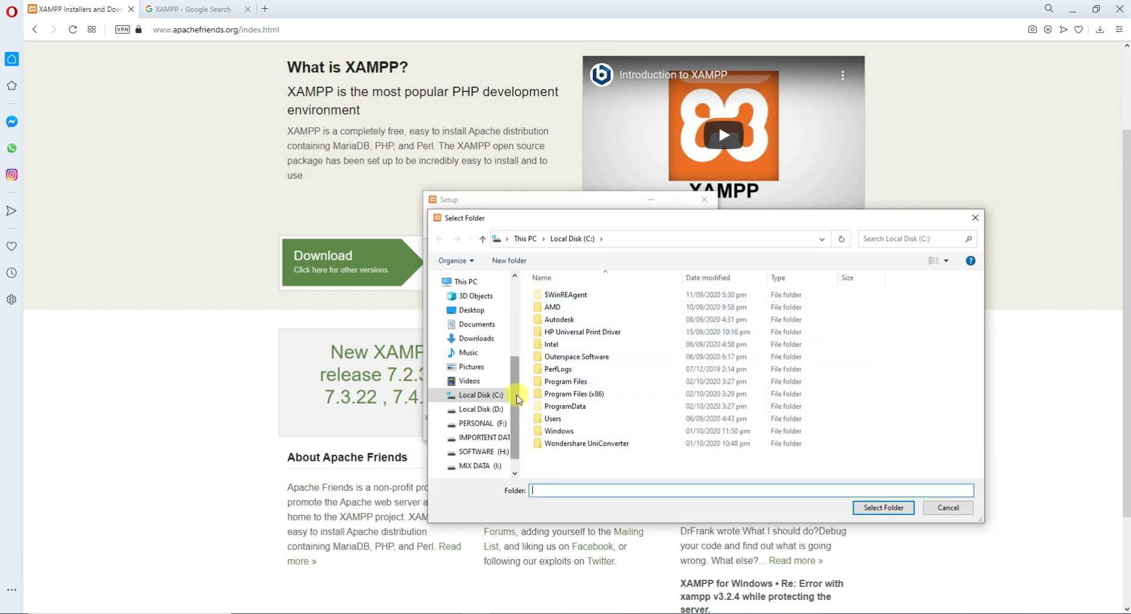
{"action": "scroll", "coordinate": [501, 412], "scroll_direction": "down", "scroll_amount": 2}
{"action": "left_click", "coordinate": [481, 448]}
{"action": "left_click", "coordinate": [884, 507]}
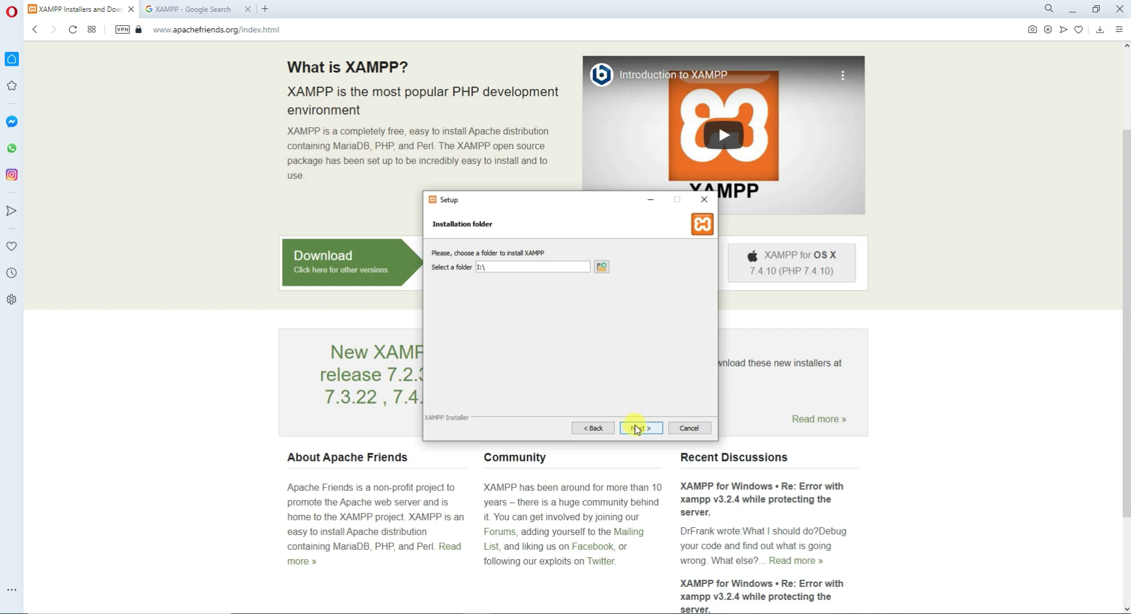
{"action": "left_click", "coordinate": [638, 429]}
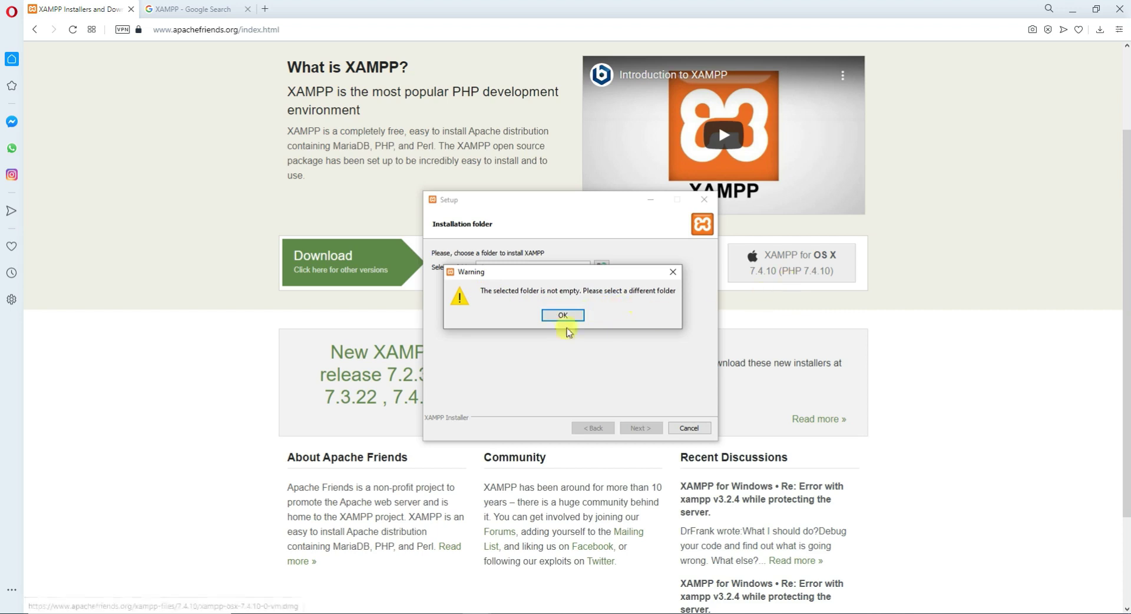
{"action": "left_click", "coordinate": [564, 317]}
Create a new 'Xampp' folder on I: and set I:\Xampp as the installation folder.
{"action": "left_click", "coordinate": [600, 267]}
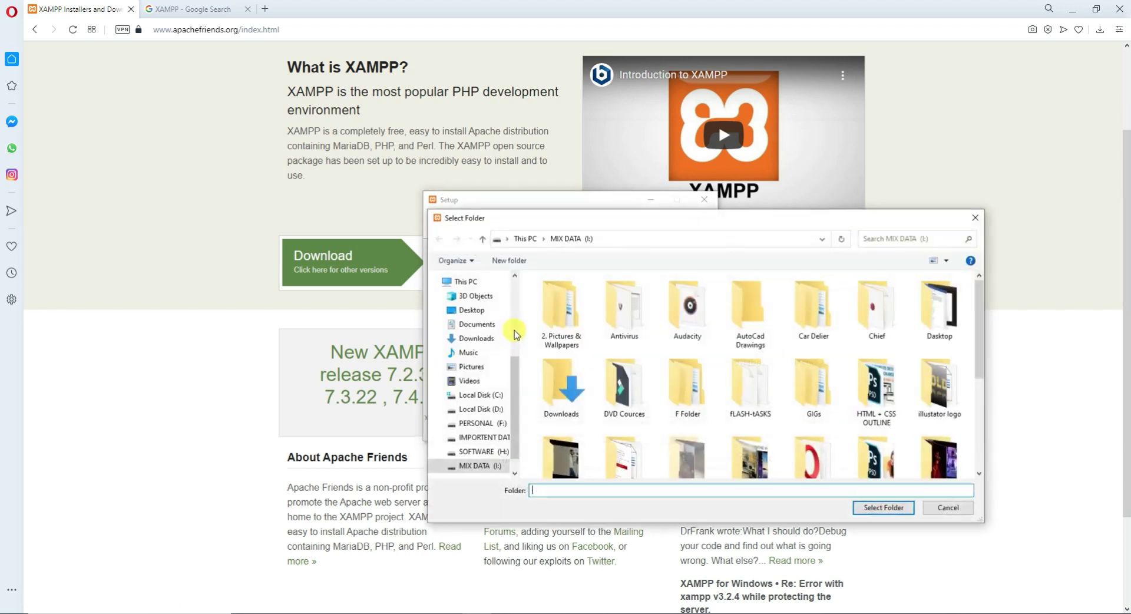
{"action": "right_click", "coordinate": [865, 446]}
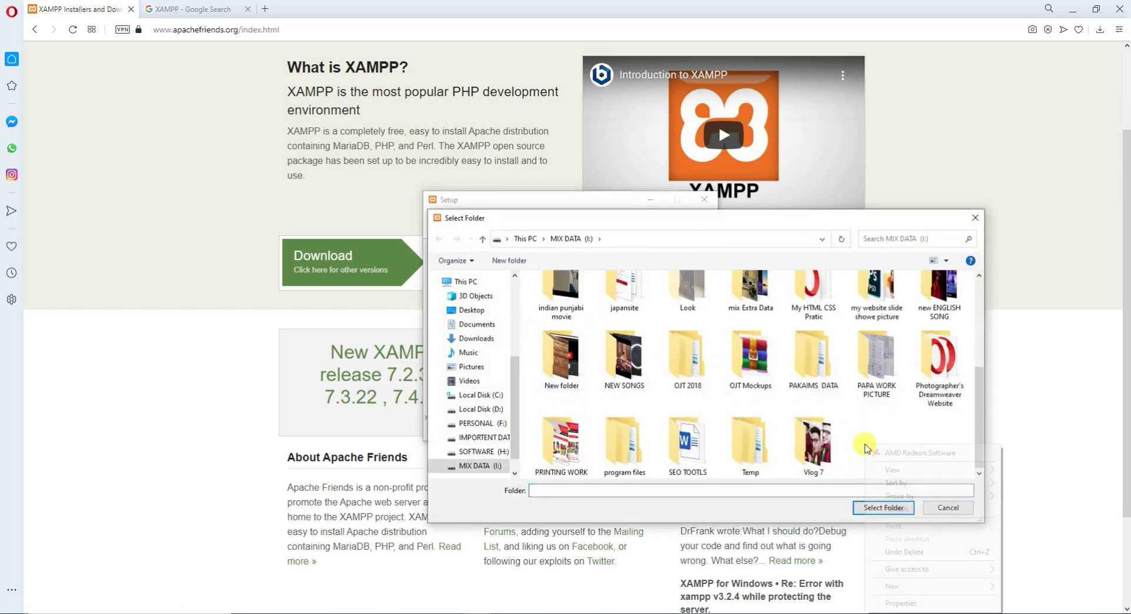
{"action": "mouse_move", "coordinate": [907, 588]}
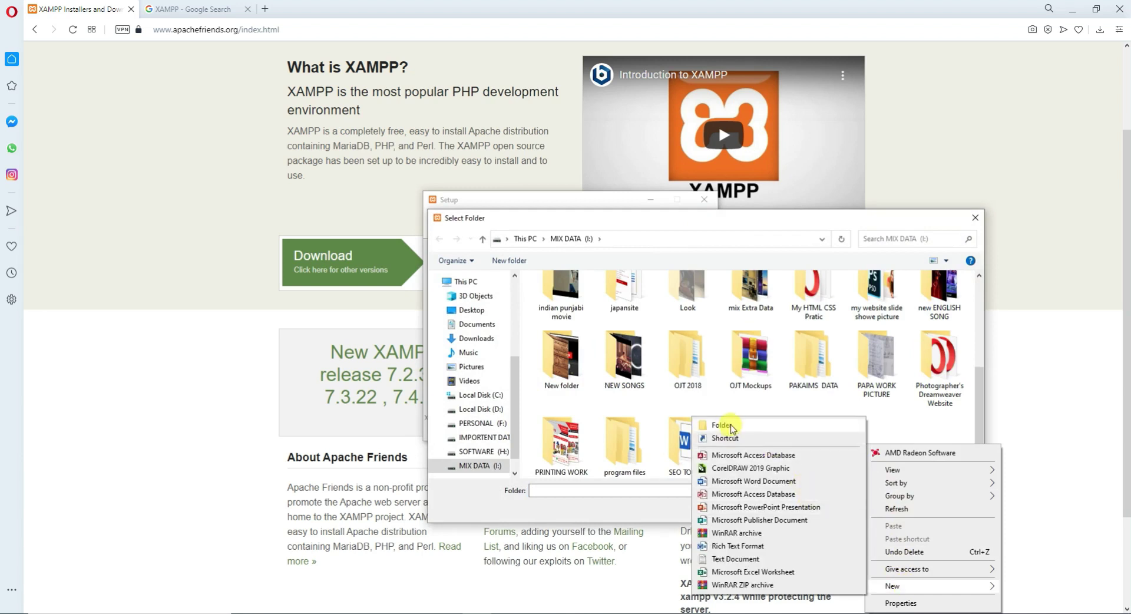
{"action": "left_click", "coordinate": [731, 425]}
{"action": "type", "text": "Xampp"}
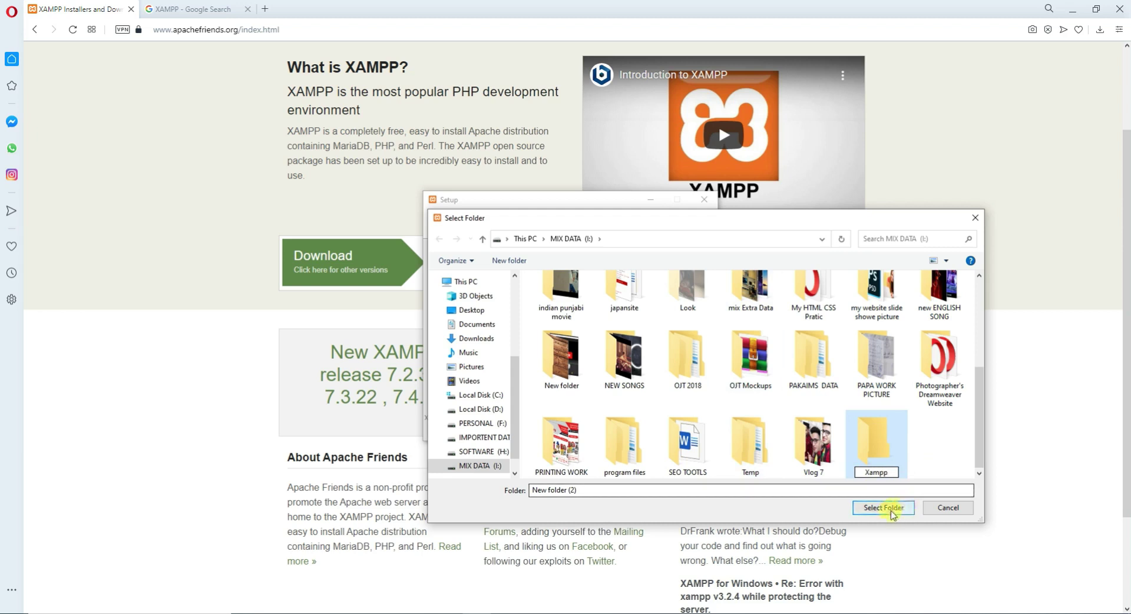
{"action": "left_click", "coordinate": [884, 510]}
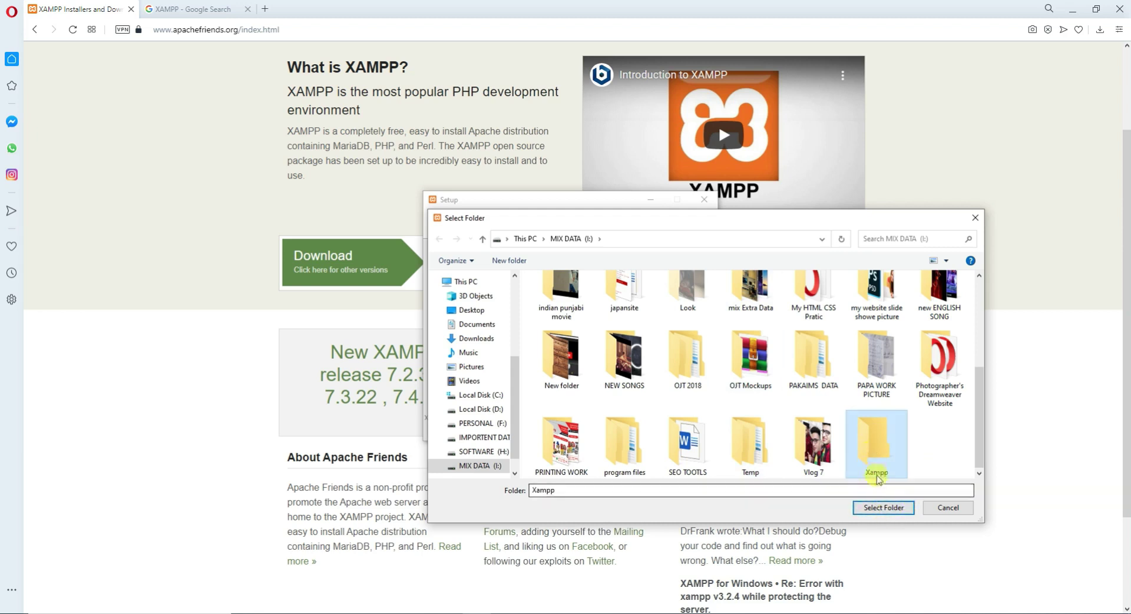
{"action": "left_click", "coordinate": [884, 508]}
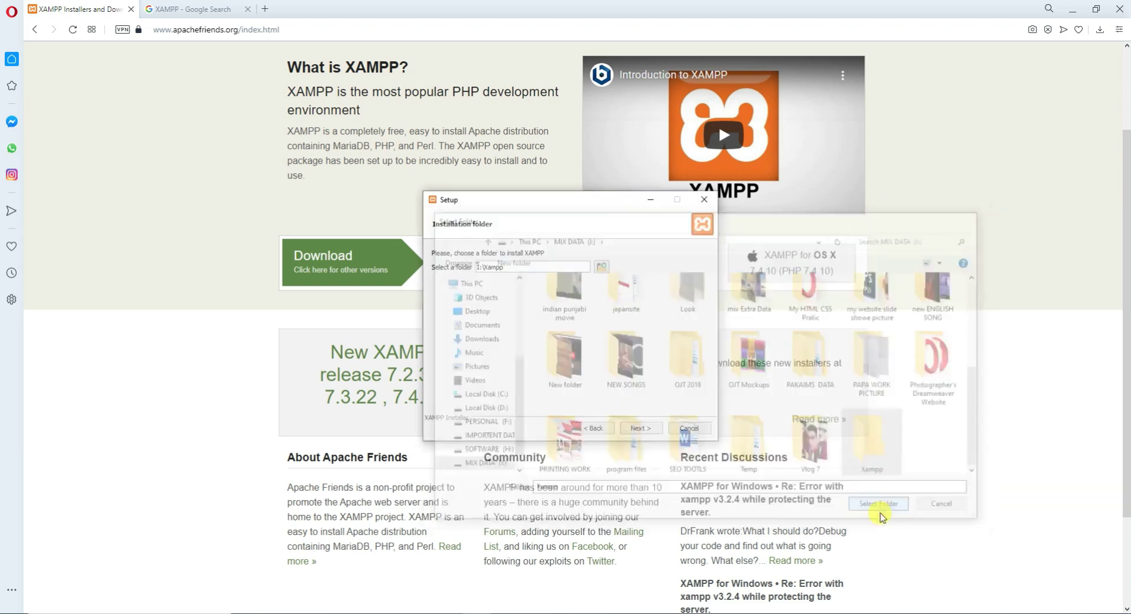
{"action": "left_click", "coordinate": [641, 432]}
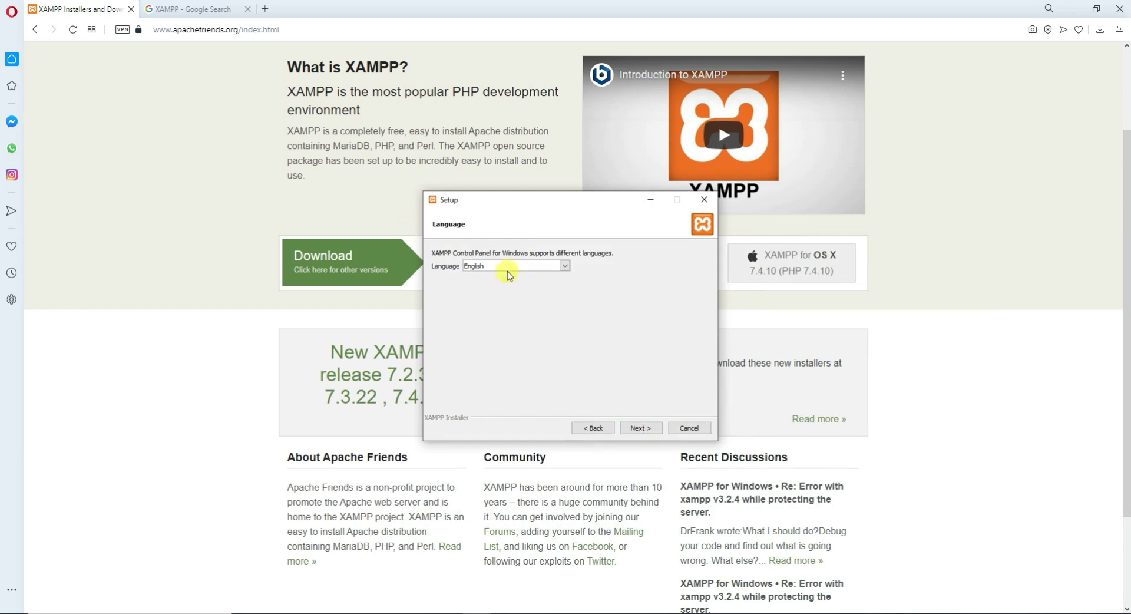
Keep English, skip the Bitnami page, start installing, then minimize Setup and open a new Opera tab.
{"action": "left_click", "coordinate": [644, 431]}
{"action": "left_click", "coordinate": [642, 430]}
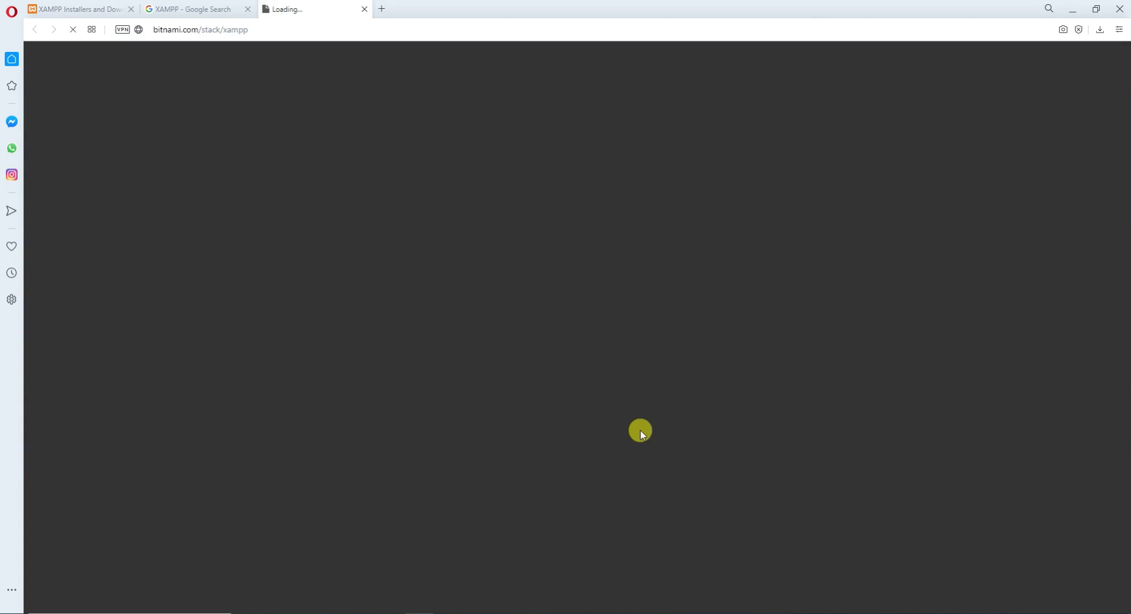
{"action": "left_click", "coordinate": [365, 9]}
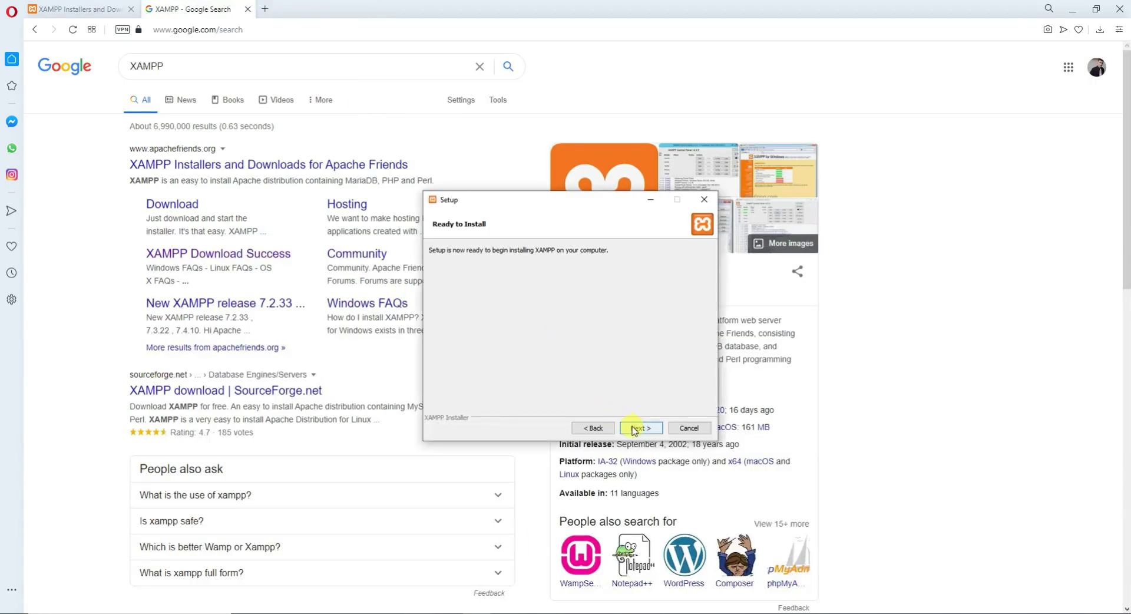
{"action": "left_click", "coordinate": [639, 428]}
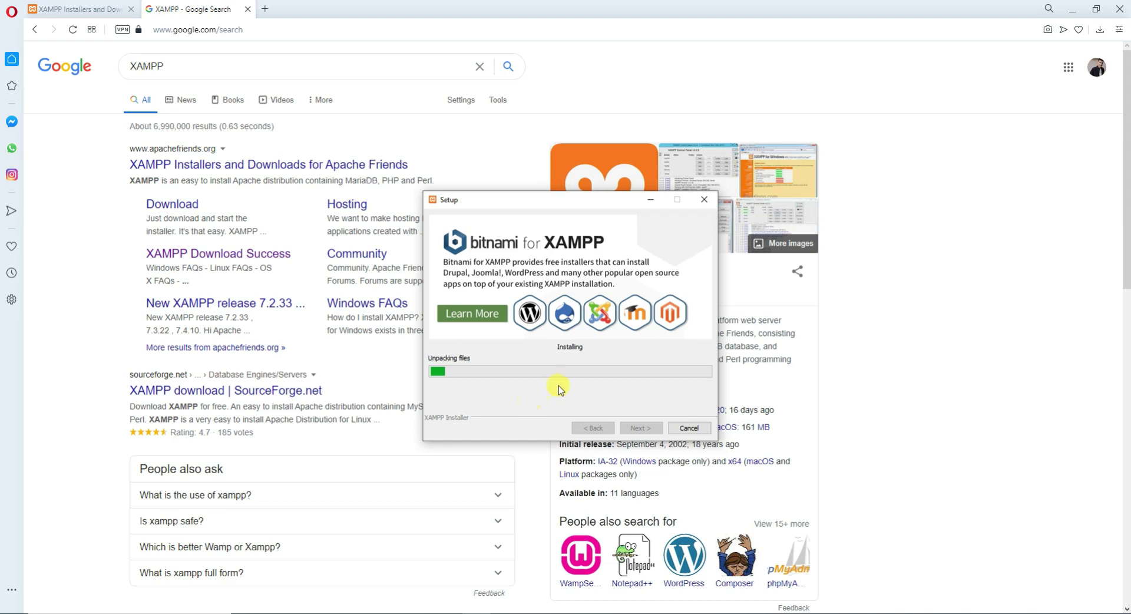
{"action": "left_click", "coordinate": [651, 202]}
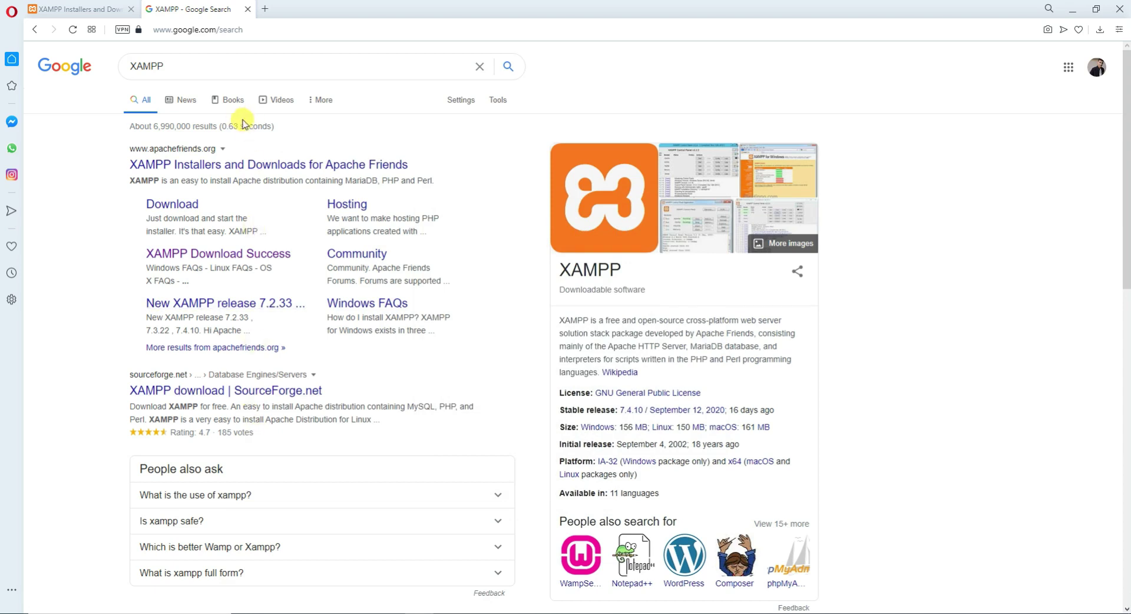
{"action": "left_click", "coordinate": [265, 10]}
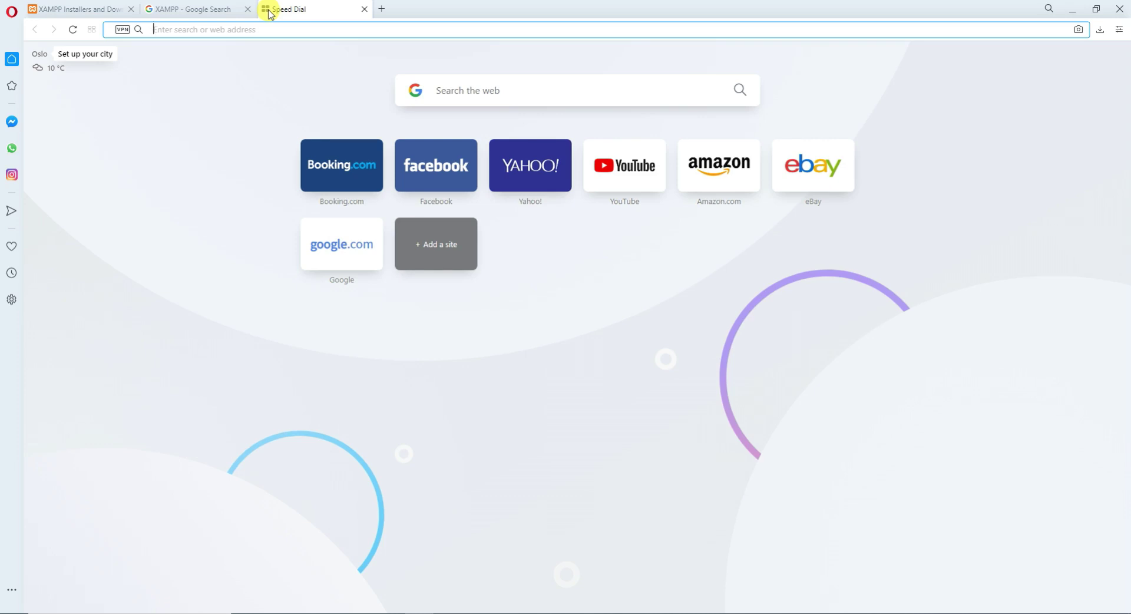
After wordpress.org fails to load directly, reach its WordPress 5.5.1 download page through Google.
{"action": "type", "text": "wordpress"}
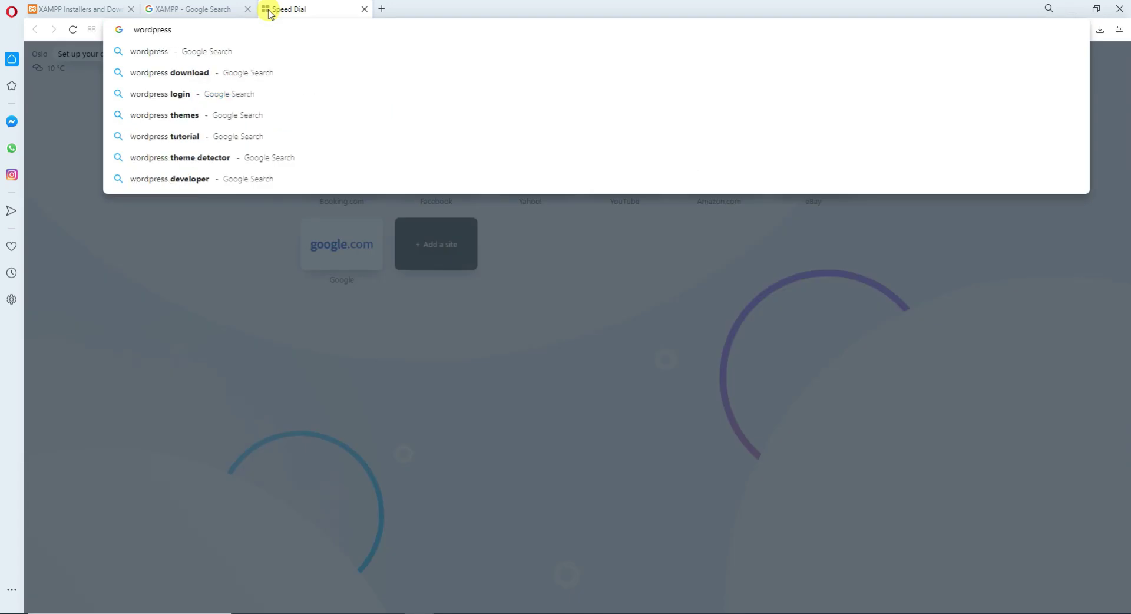
{"action": "type", "text": ".org"}
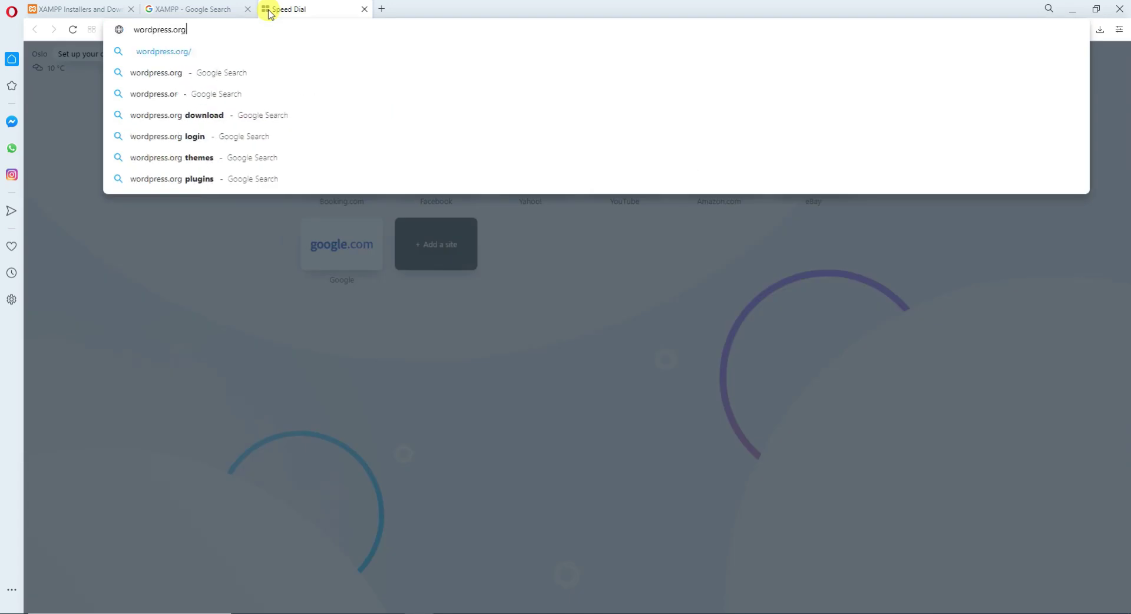
{"action": "key", "text": "Return"}
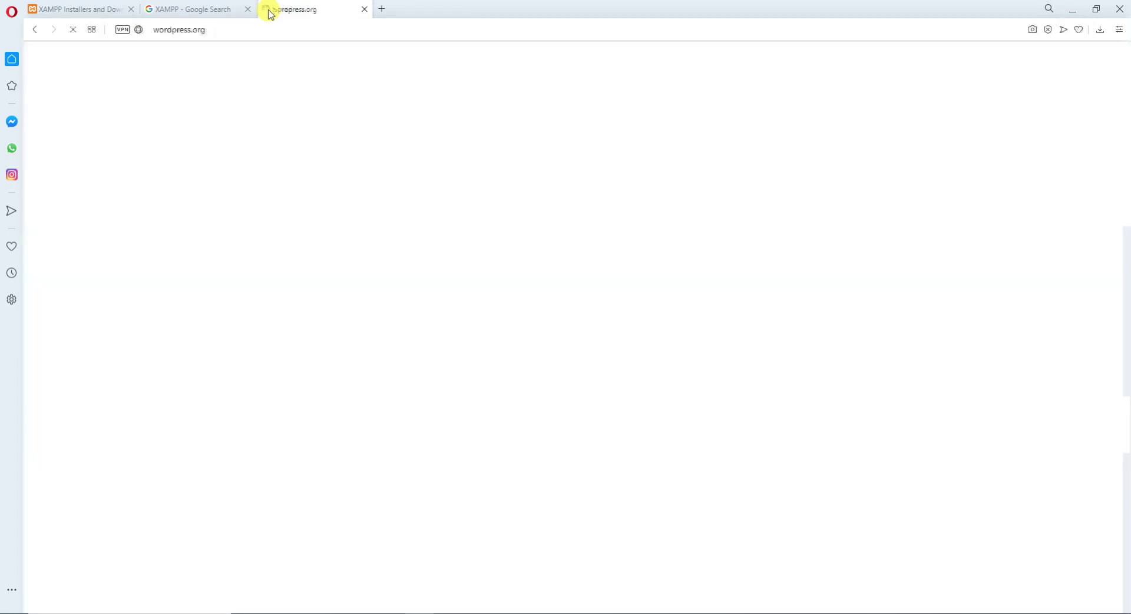
{"action": "left_click", "coordinate": [230, 28]}
{"action": "key", "text": "ctrl+c"}
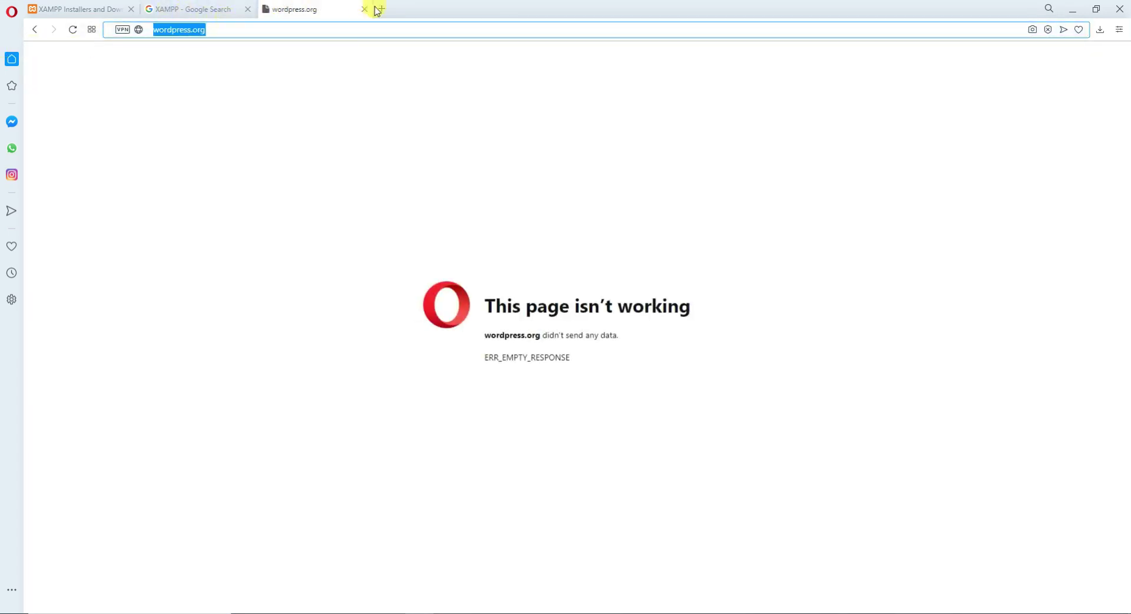
{"action": "left_click", "coordinate": [380, 8]}
{"action": "key", "text": "ctrl+v"}
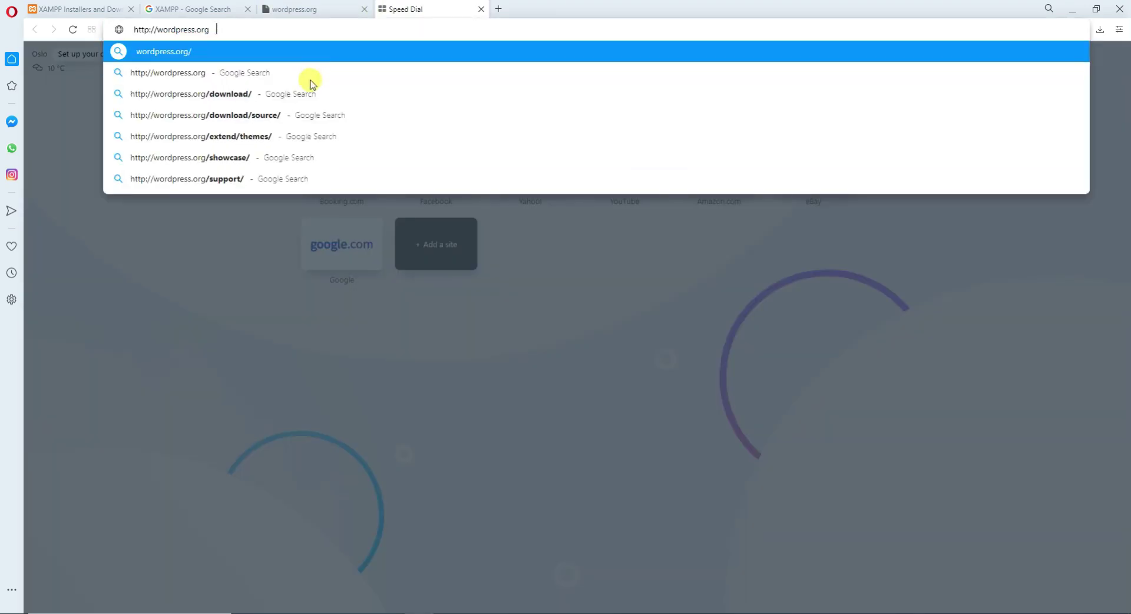
{"action": "key", "text": "Return"}
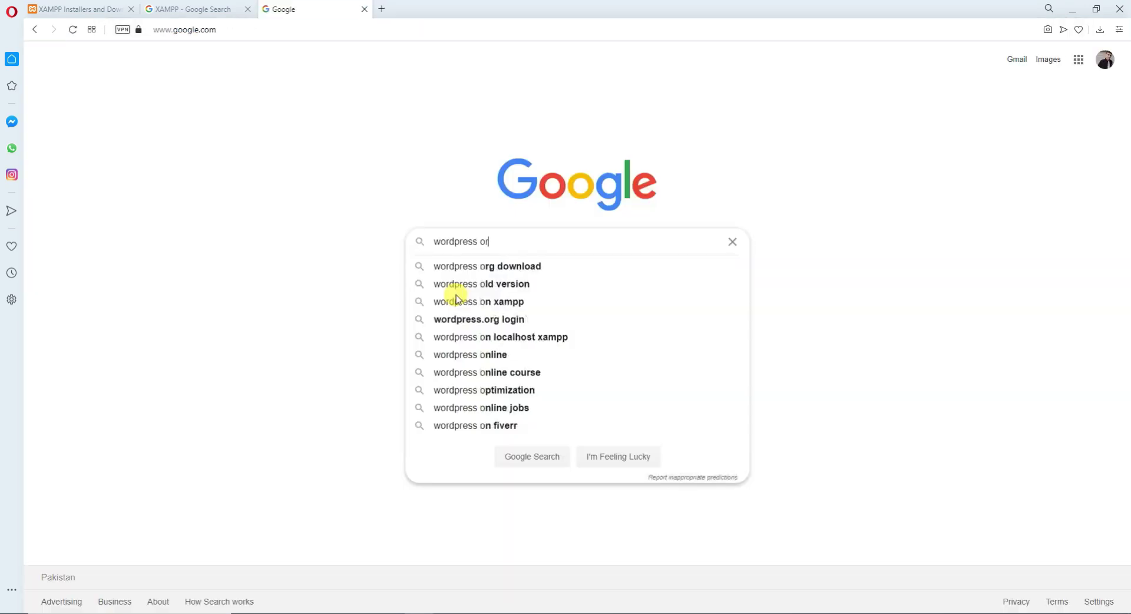
{"action": "type", "text": "g"}
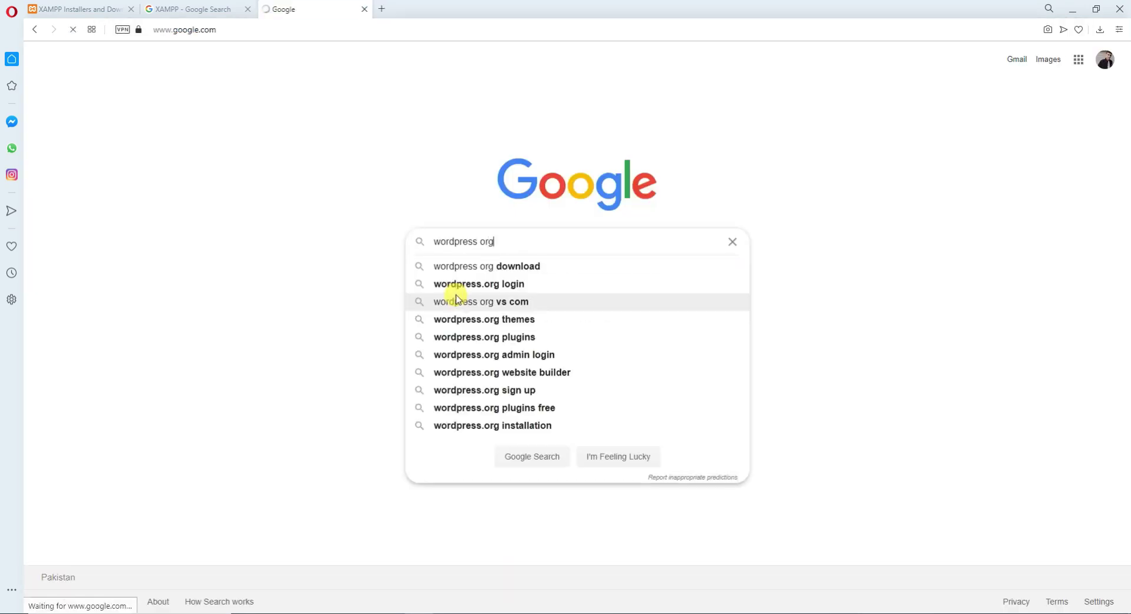
{"action": "key", "text": "Return"}
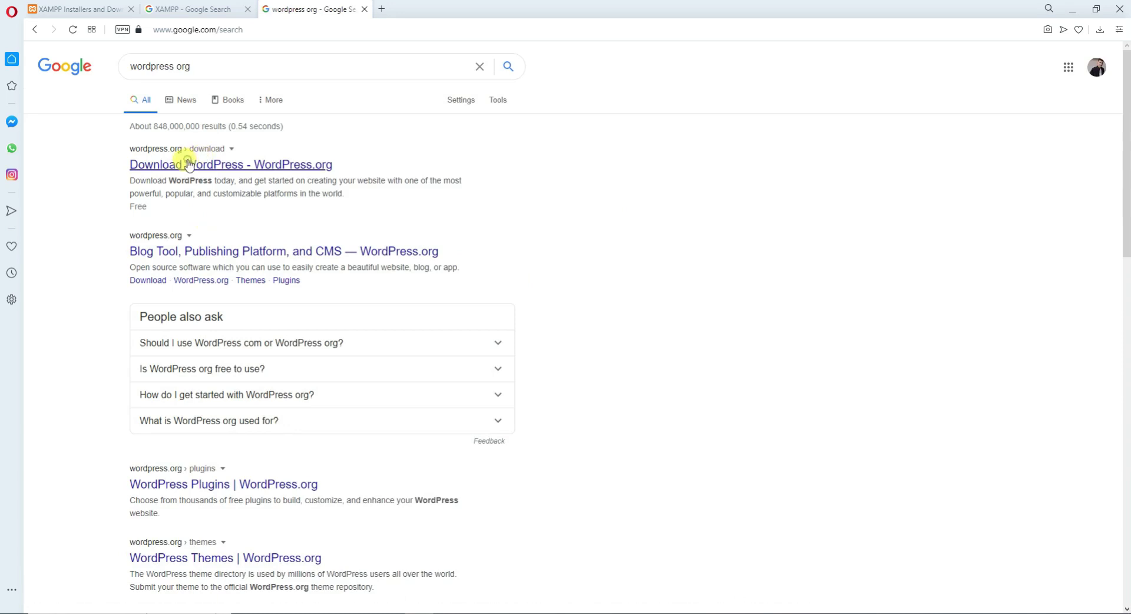
{"action": "left_click", "coordinate": [274, 167]}
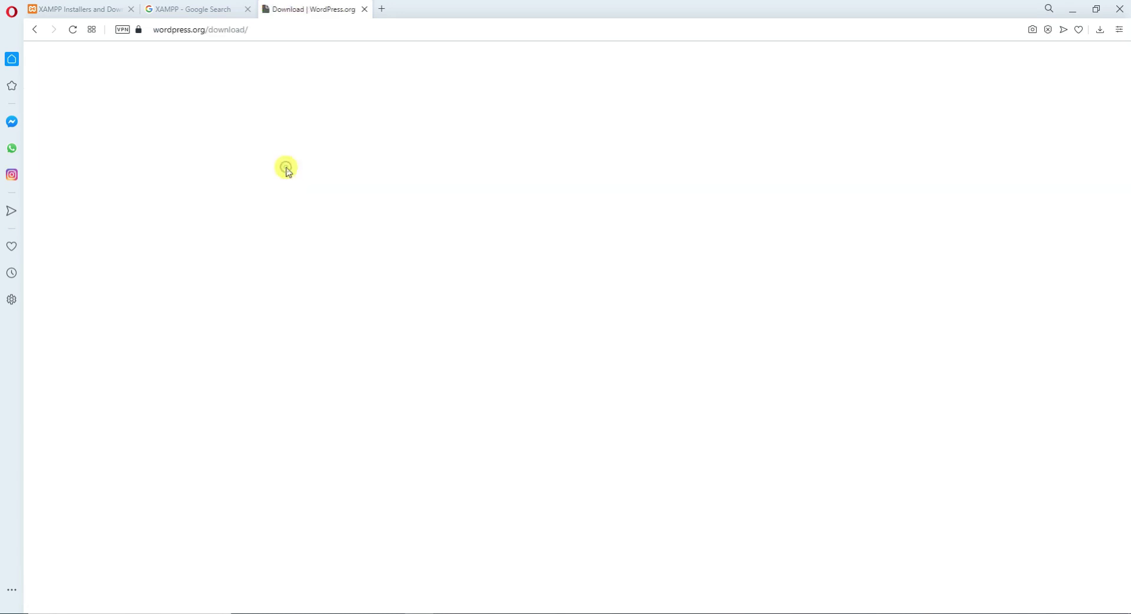
{"action": "scroll", "coordinate": [507, 430], "scroll_direction": "down", "scroll_amount": 1}
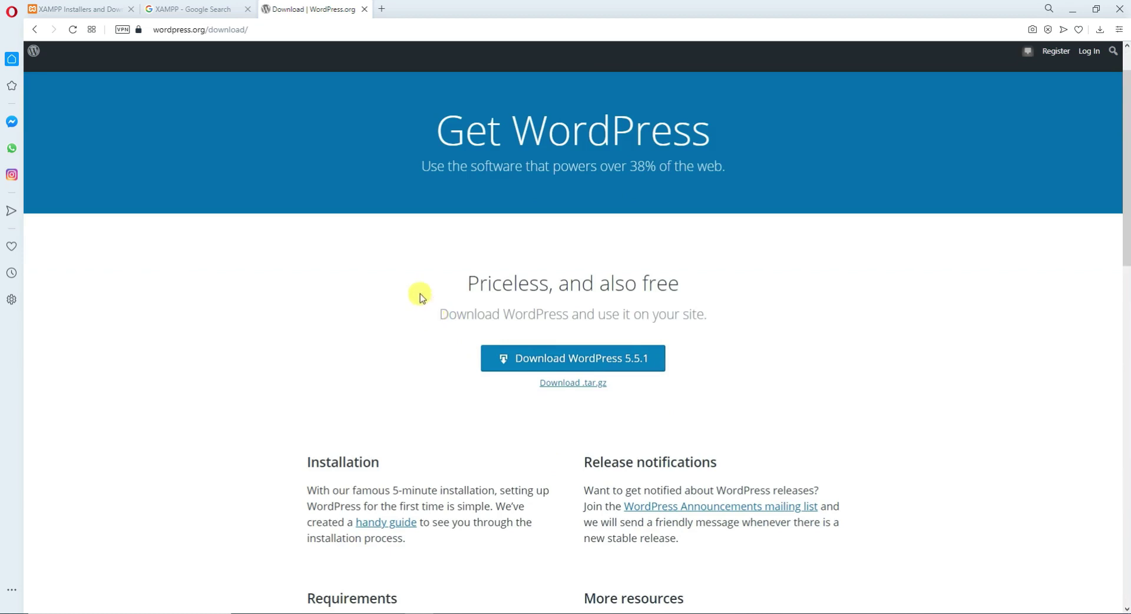
{"action": "scroll", "coordinate": [326, 228], "scroll_direction": "up", "scroll_amount": 1}
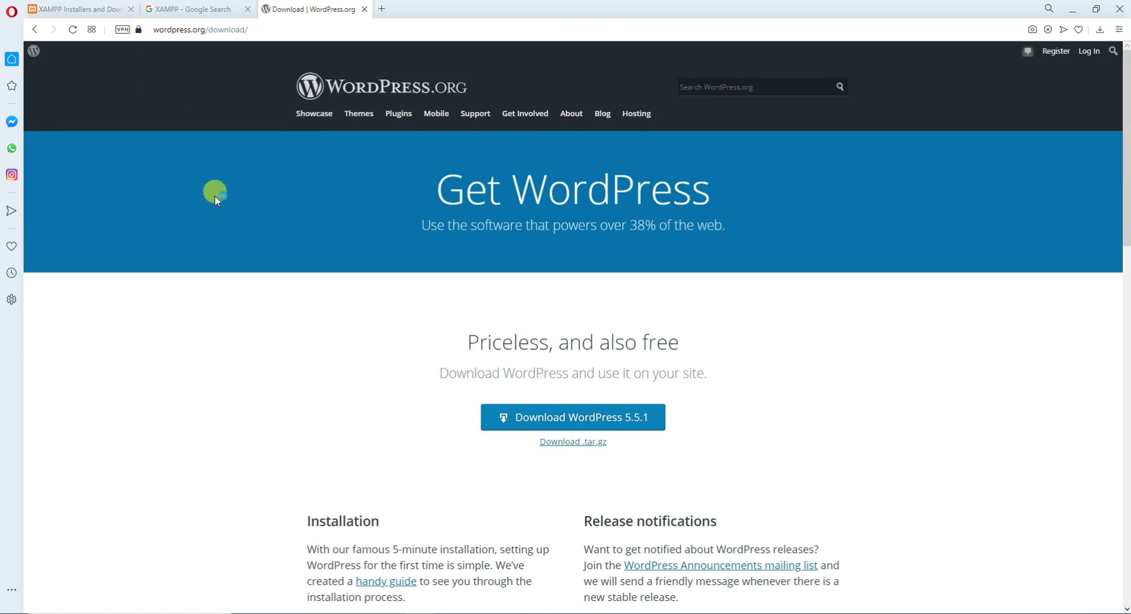
Load wordpress.com in a new tab and scroll through its homepage.
{"action": "left_click", "coordinate": [384, 9]}
{"action": "type", "text": "wordpress.com"}
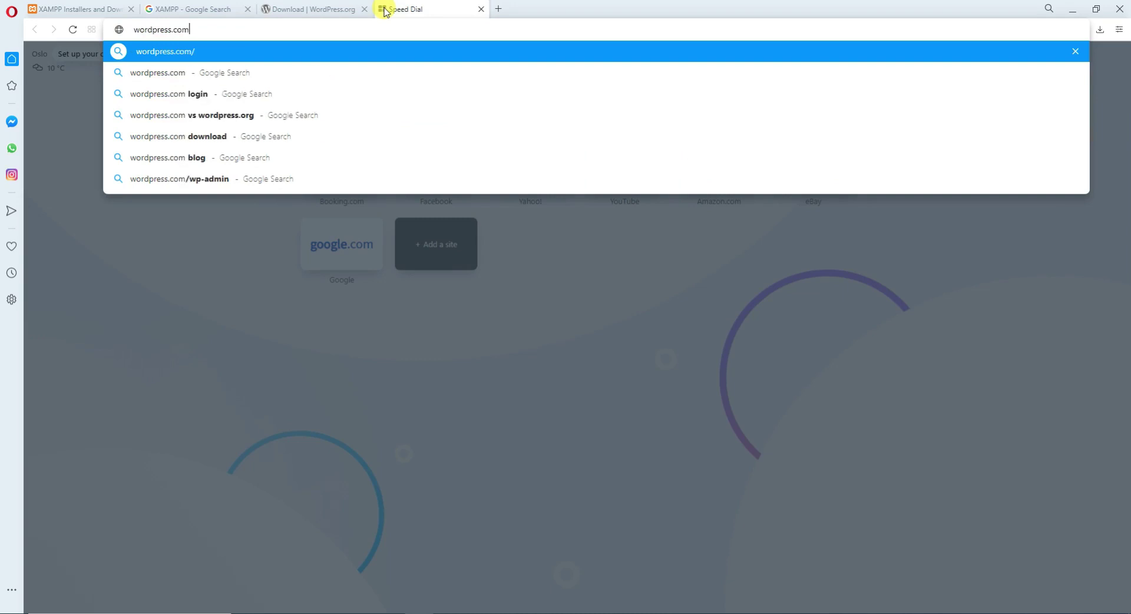
{"action": "key", "text": "Return"}
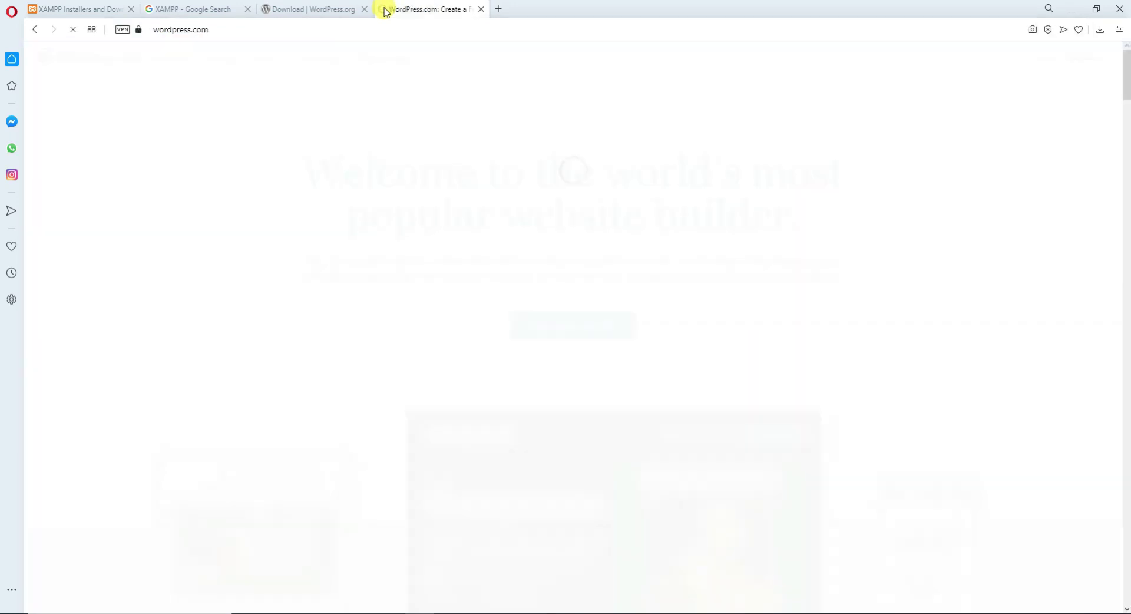
{"action": "scroll", "coordinate": [392, 287], "scroll_direction": "down", "scroll_amount": 3}
{"action": "scroll", "coordinate": [397, 287], "scroll_direction": "down", "scroll_amount": 8}
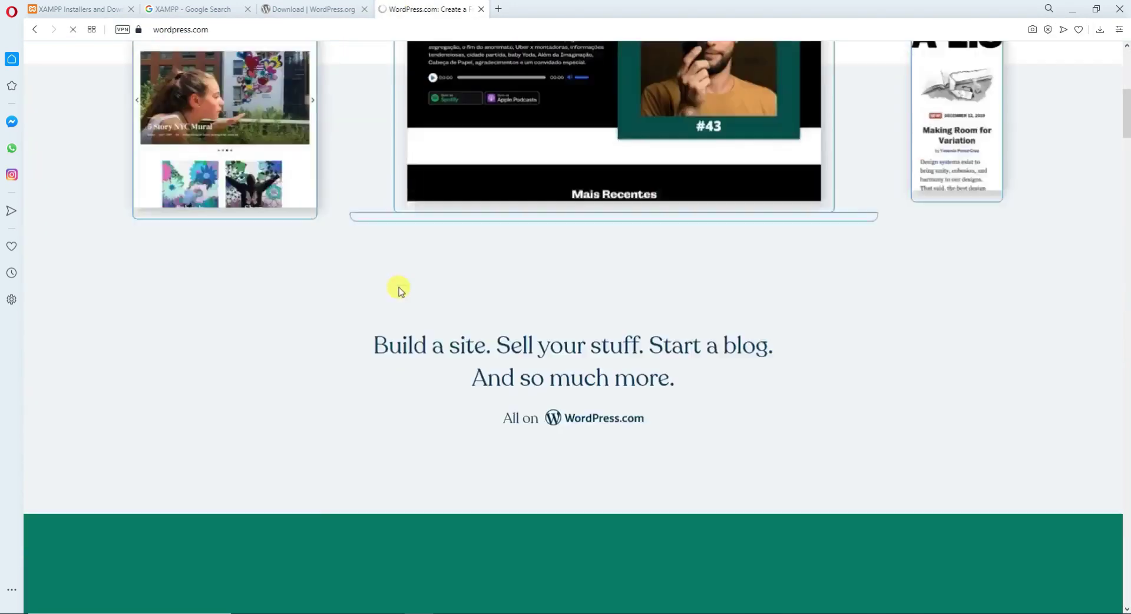
{"action": "scroll", "coordinate": [397, 287], "scroll_direction": "up", "scroll_amount": 10}
{"action": "scroll", "coordinate": [644, 231], "scroll_direction": "up", "scroll_amount": 2}
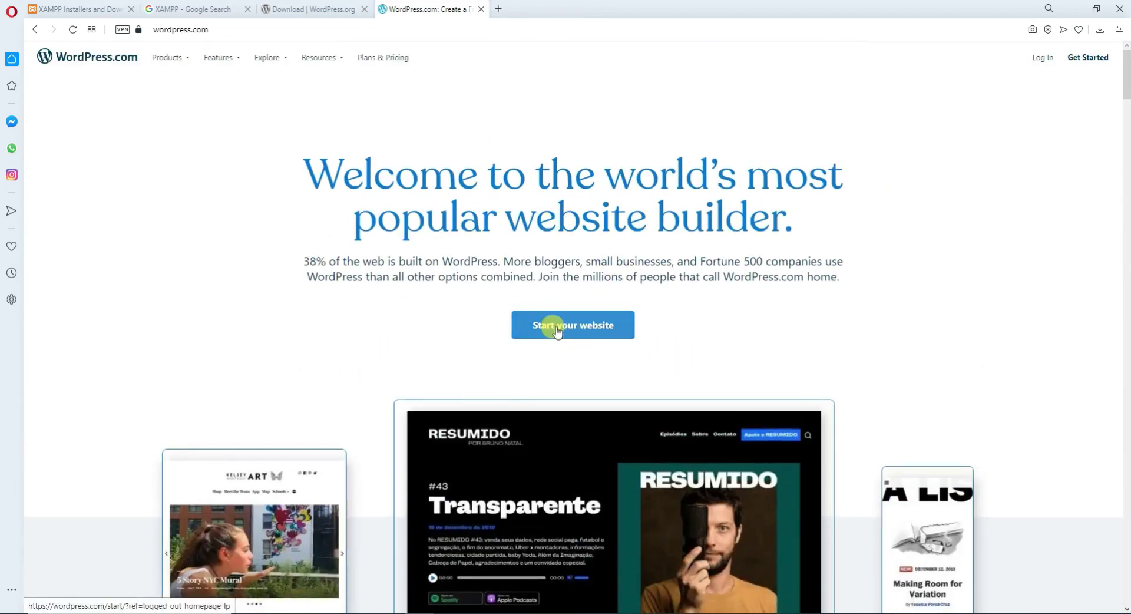
{"action": "scroll", "coordinate": [557, 328], "scroll_direction": "down", "scroll_amount": 6}
{"action": "scroll", "coordinate": [556, 328], "scroll_direction": "up", "scroll_amount": 5}
{"action": "scroll", "coordinate": [556, 329], "scroll_direction": "up", "scroll_amount": 1}
Try 'Start your website', then go back and review the WordPress.com homepage.
{"action": "left_click", "coordinate": [581, 327]}
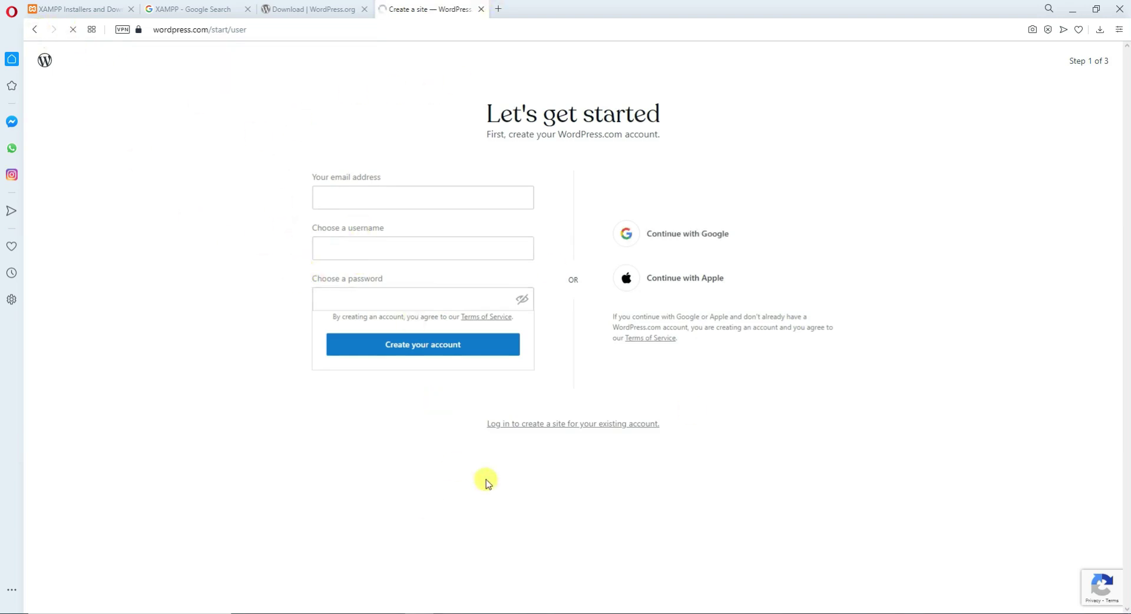
{"action": "left_click", "coordinate": [35, 30]}
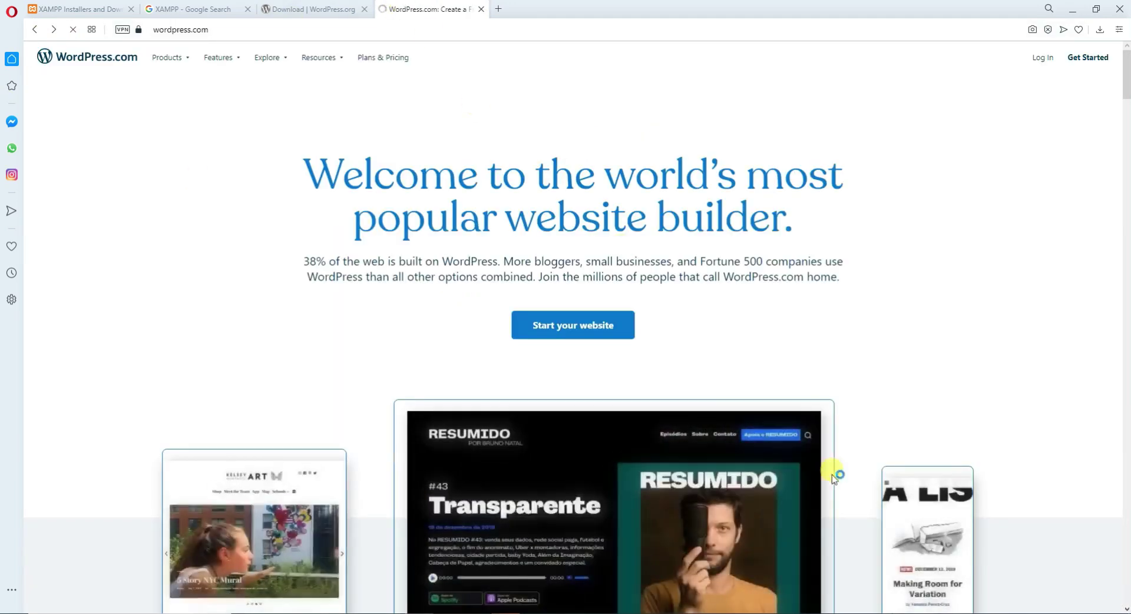
{"action": "scroll", "coordinate": [671, 447], "scroll_direction": "down", "scroll_amount": 7}
{"action": "scroll", "coordinate": [672, 406], "scroll_direction": "up", "scroll_amount": 7}
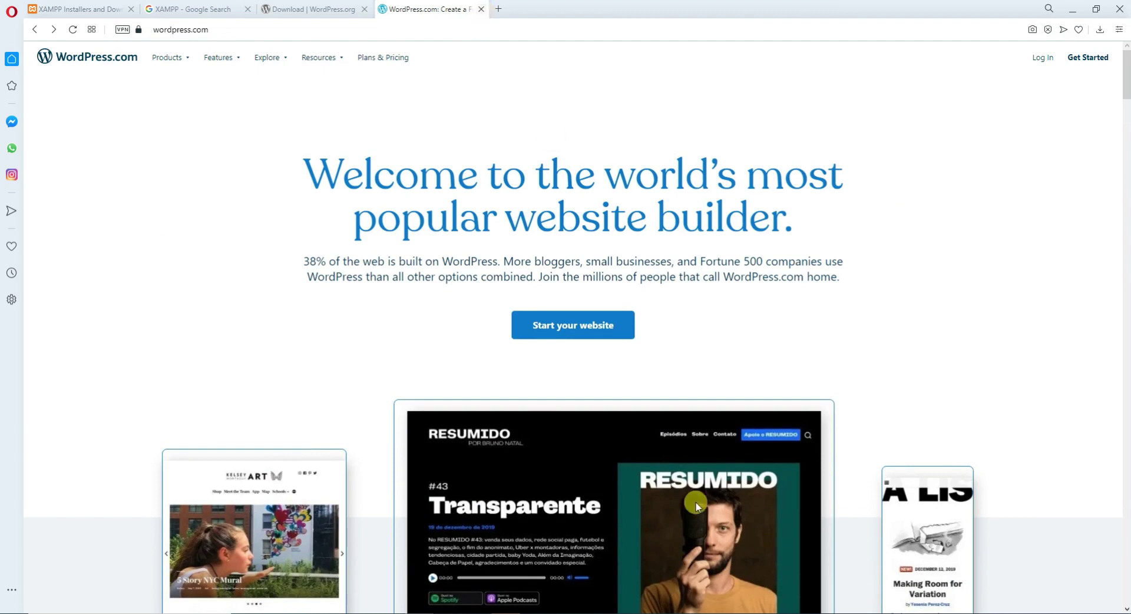
{"action": "scroll", "coordinate": [687, 448], "scroll_direction": "down", "scroll_amount": 5}
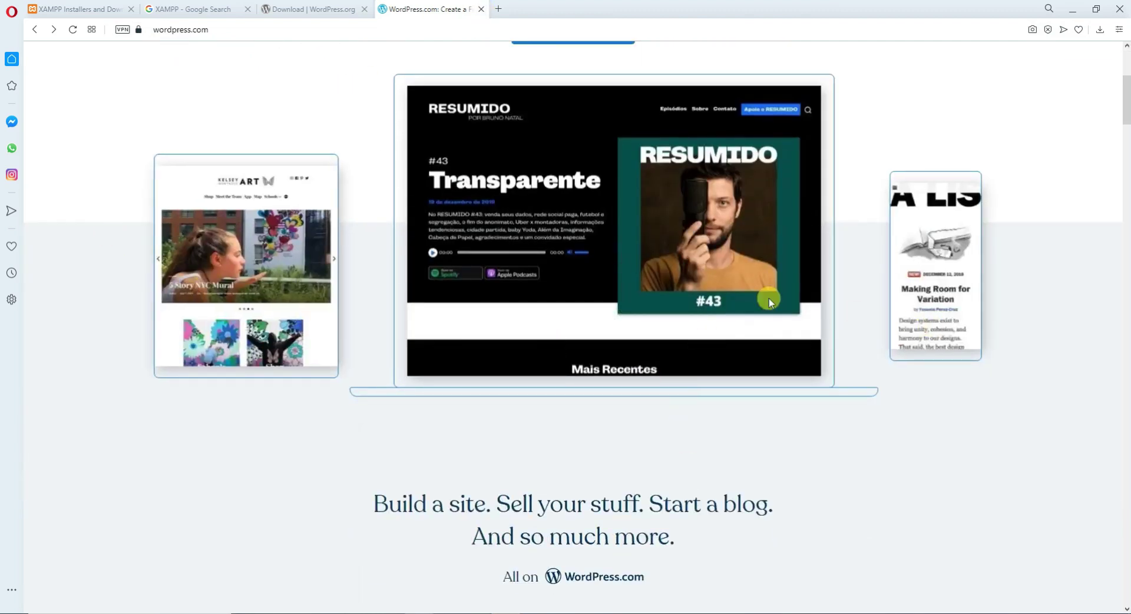
{"action": "scroll", "coordinate": [766, 299], "scroll_direction": "up", "scroll_amount": 5}
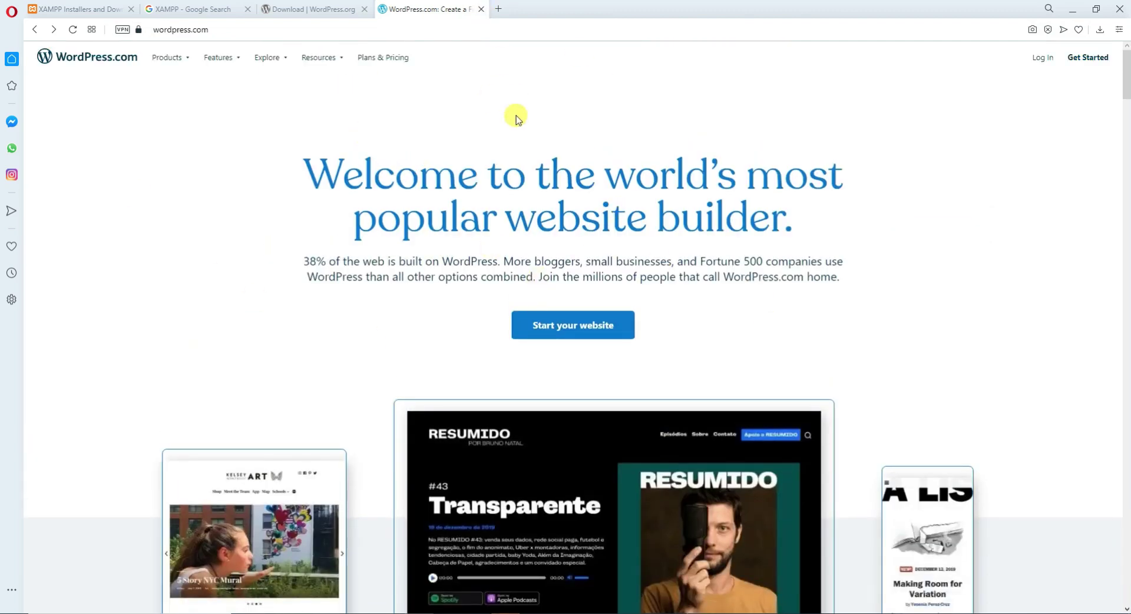
{"action": "scroll", "coordinate": [645, 373], "scroll_direction": "down", "scroll_amount": 5}
{"action": "scroll", "coordinate": [641, 342], "scroll_direction": "up", "scroll_amount": 5}
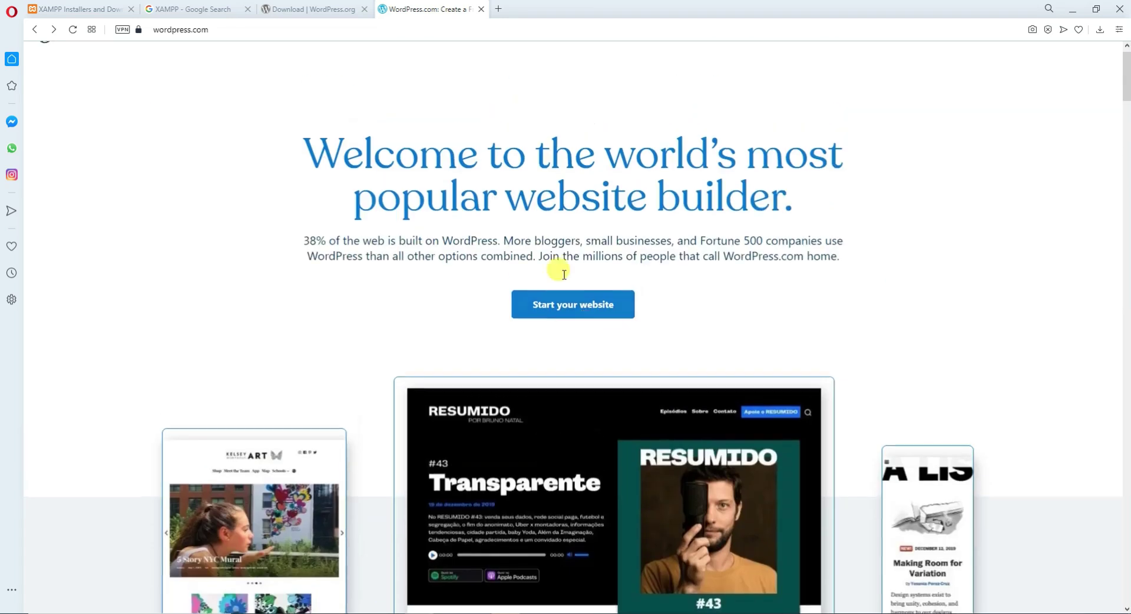
Download WordPress 5.5.1 from WordPress.org, close the welcome popup, and allow Apache through the firewall.
{"action": "left_click", "coordinate": [481, 8]}
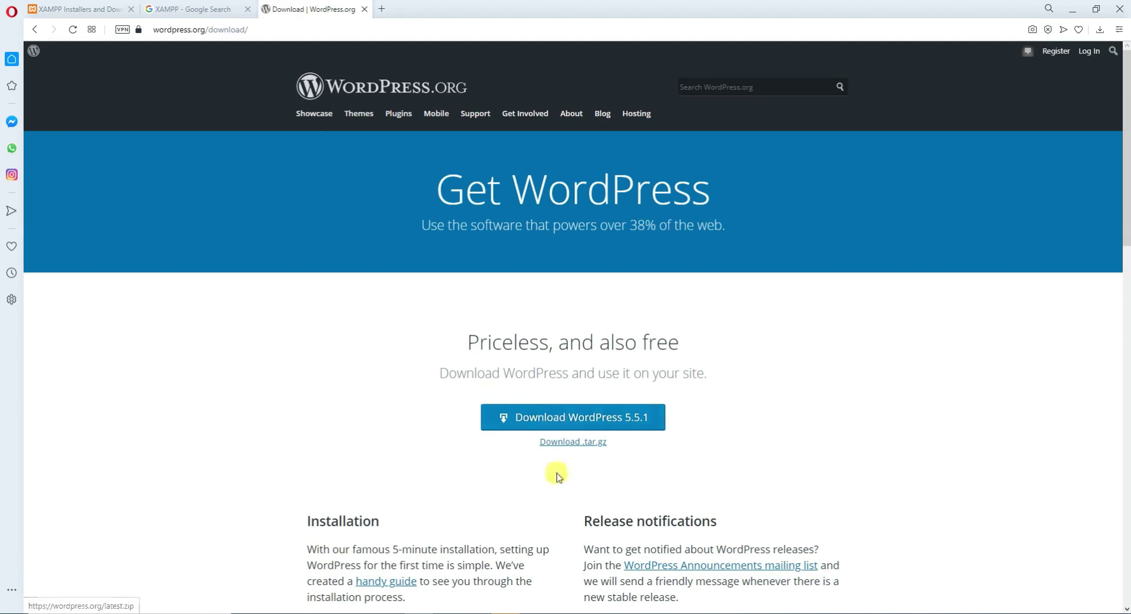
{"action": "left_click", "coordinate": [613, 430]}
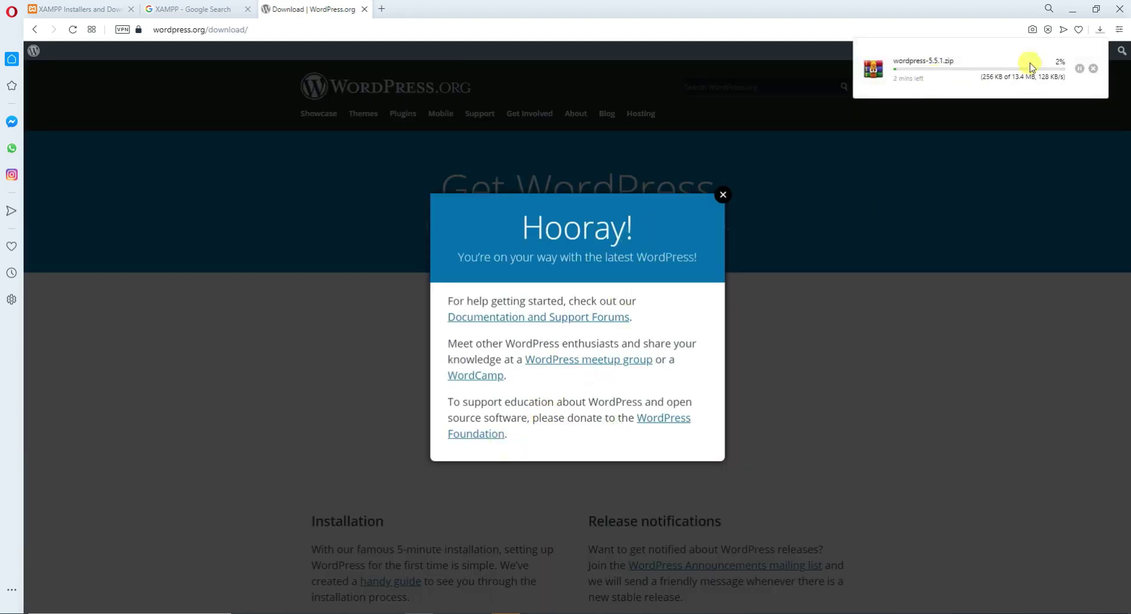
{"action": "left_click", "coordinate": [723, 194]}
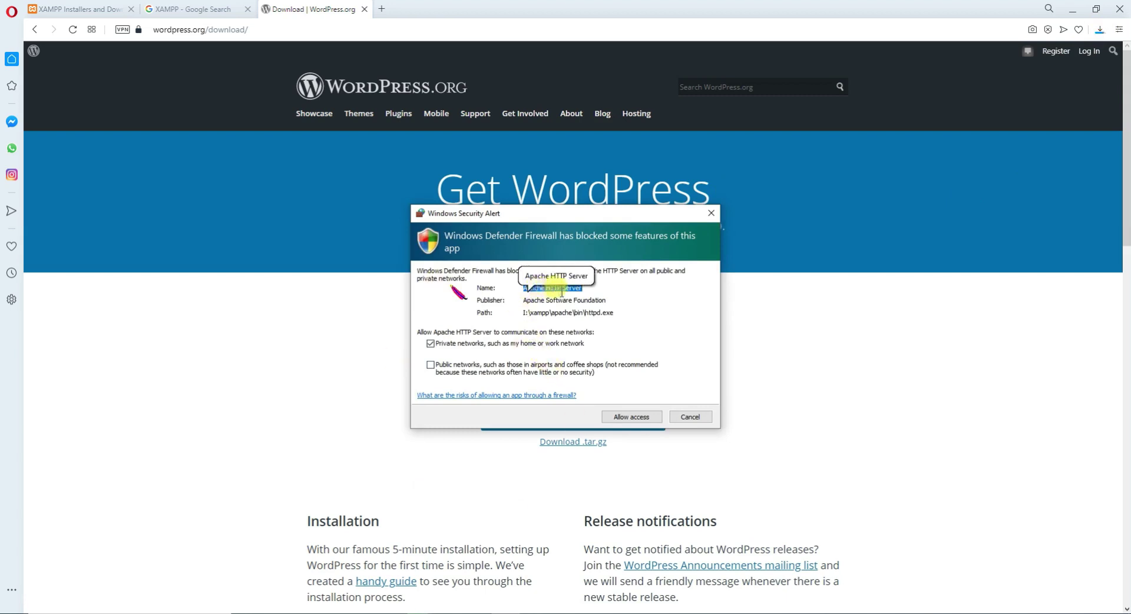
{"action": "left_click", "coordinate": [629, 418]}
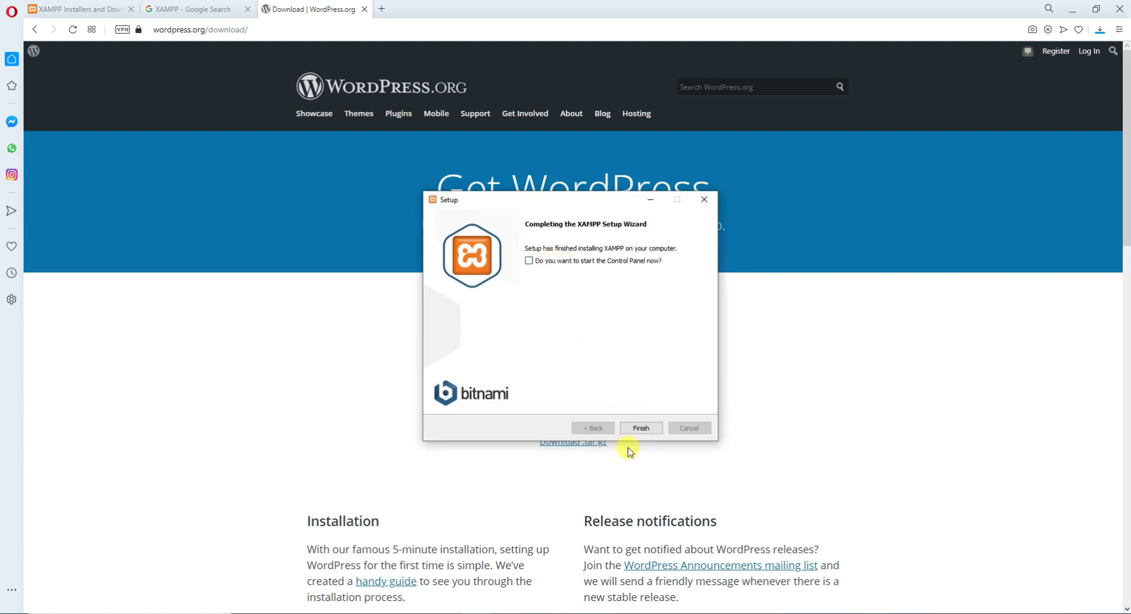
Finish XAMPP Setup and confirm wordpress-5.5.1.zip reached 100% in Opera's Downloads panel.
{"action": "left_click", "coordinate": [641, 428]}
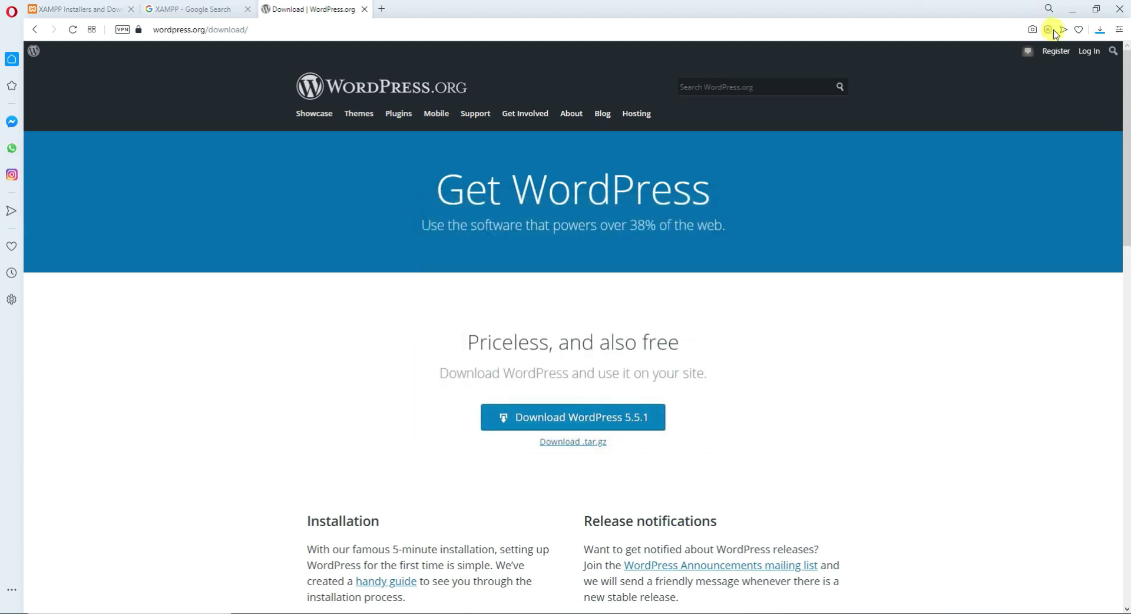
{"action": "left_click", "coordinate": [1100, 29]}
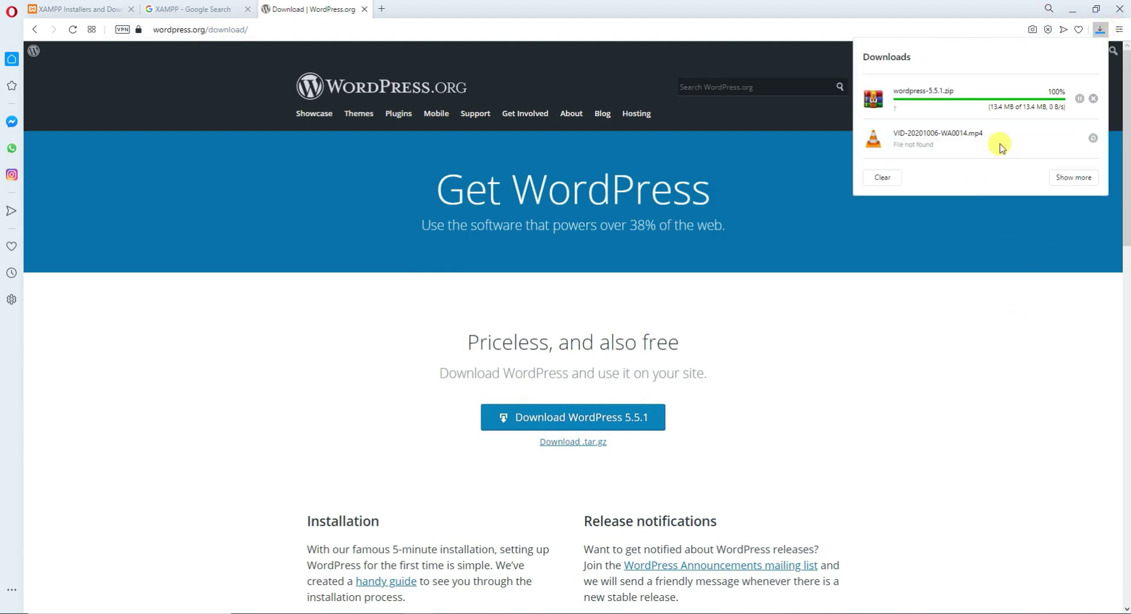
{"action": "left_click", "coordinate": [921, 354]}
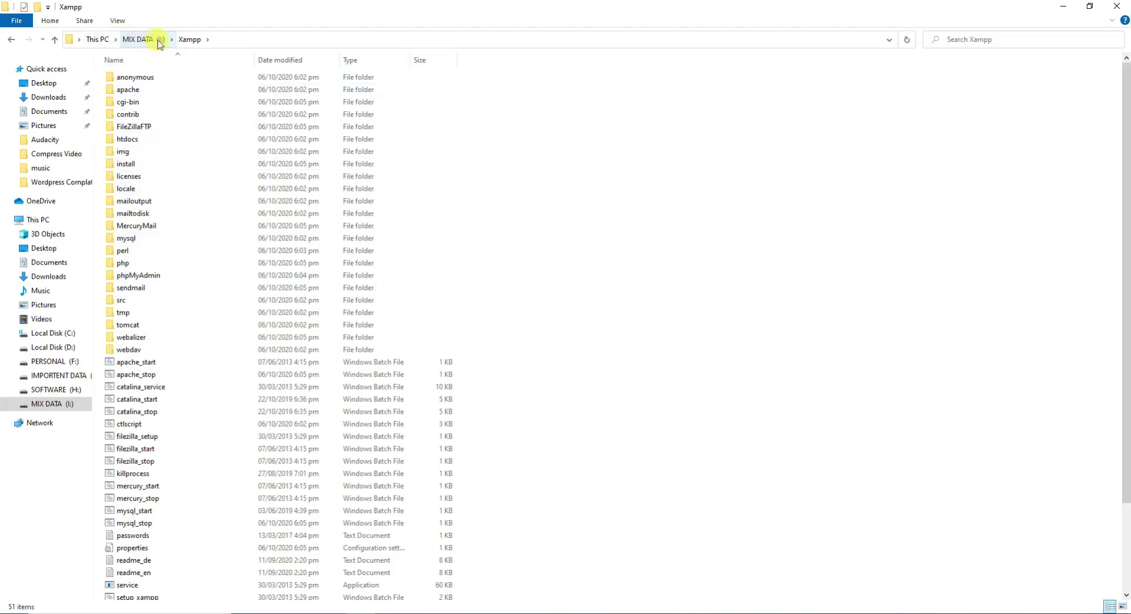
Switch the Xampp folder to Large icons and launch xampp-control to open XAMPP Control Panel v3.2.4.
{"action": "left_click", "coordinate": [1123, 606]}
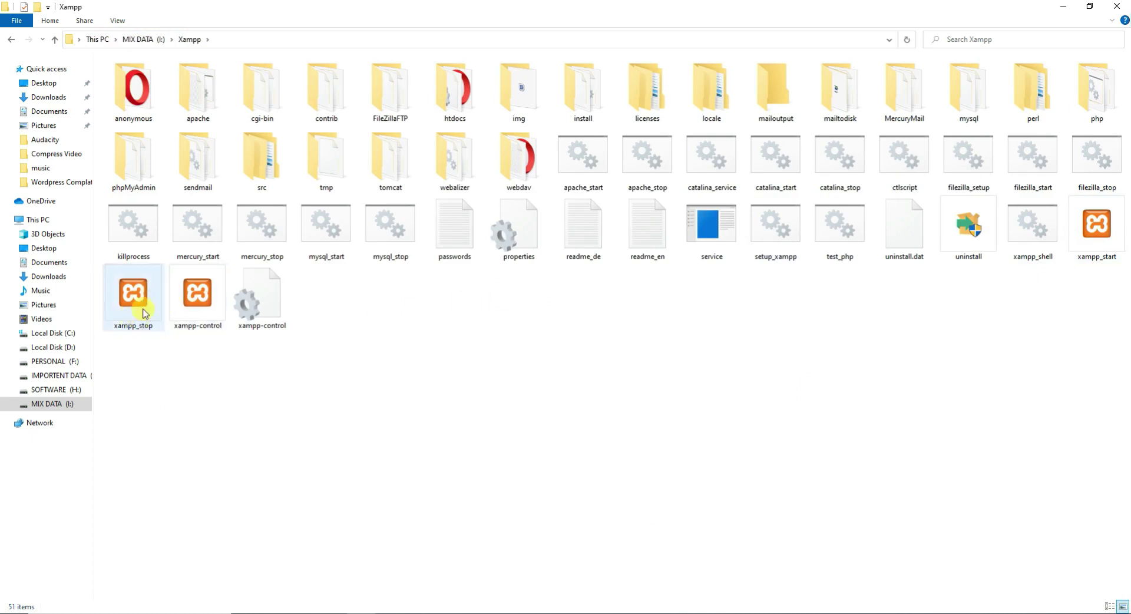
{"action": "double_click", "coordinate": [199, 295]}
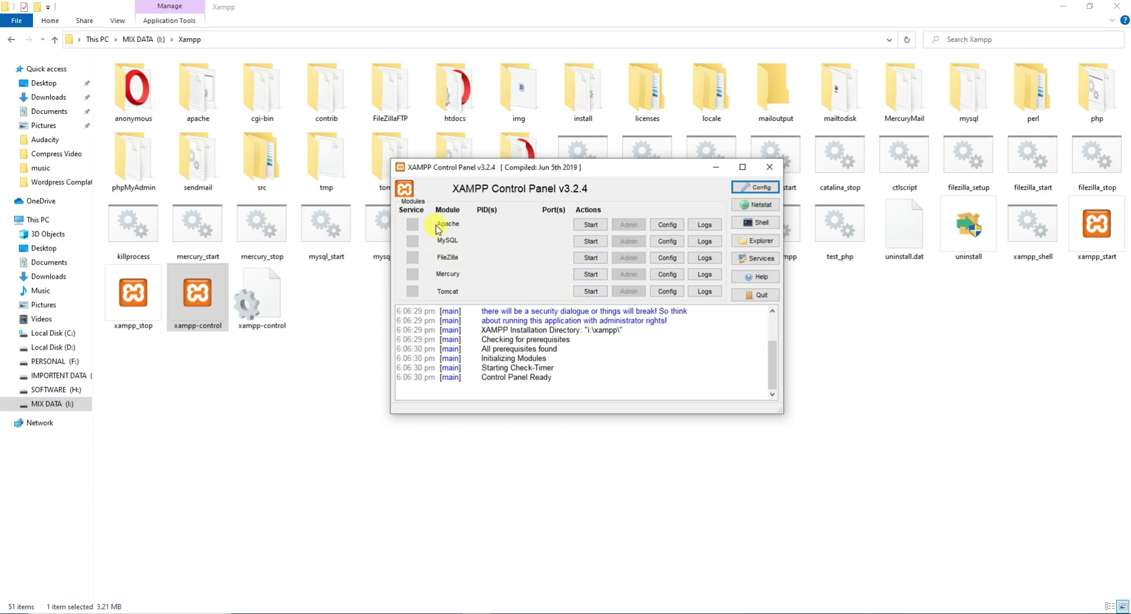
Start Apache and MySQL, allow mysqld through the firewall, and minimize the Control Panel.
{"action": "left_click", "coordinate": [591, 226]}
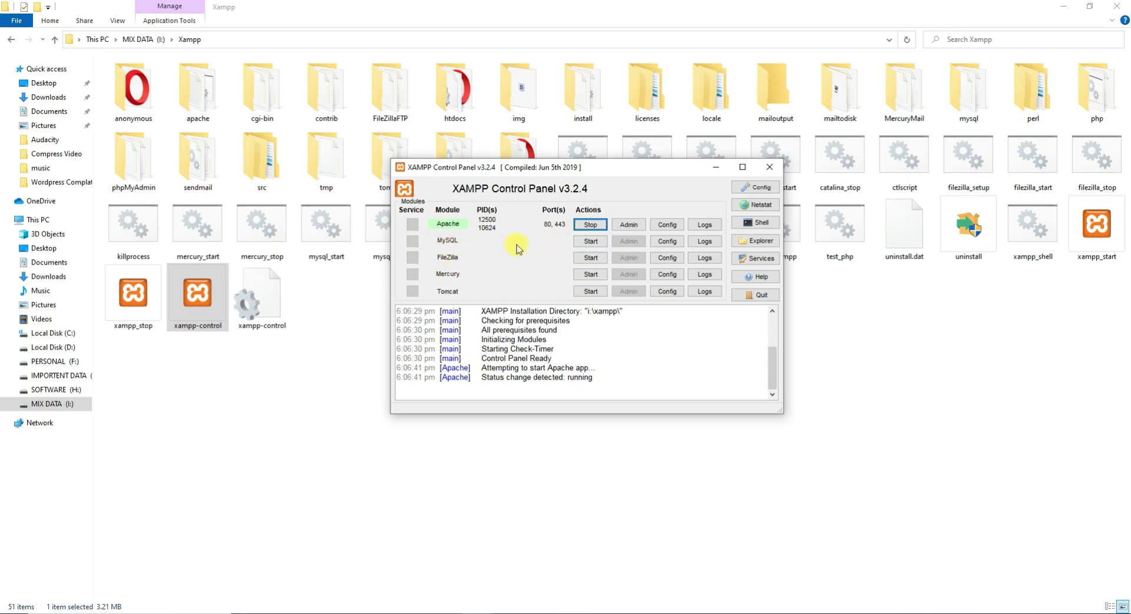
{"action": "left_click", "coordinate": [590, 242]}
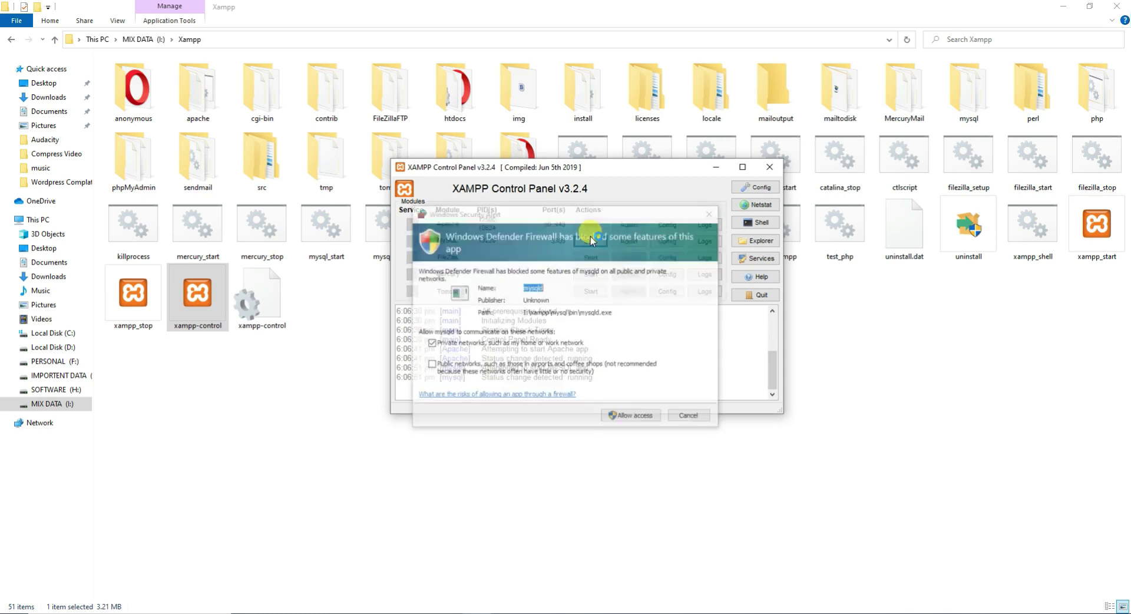
{"action": "left_click", "coordinate": [639, 420]}
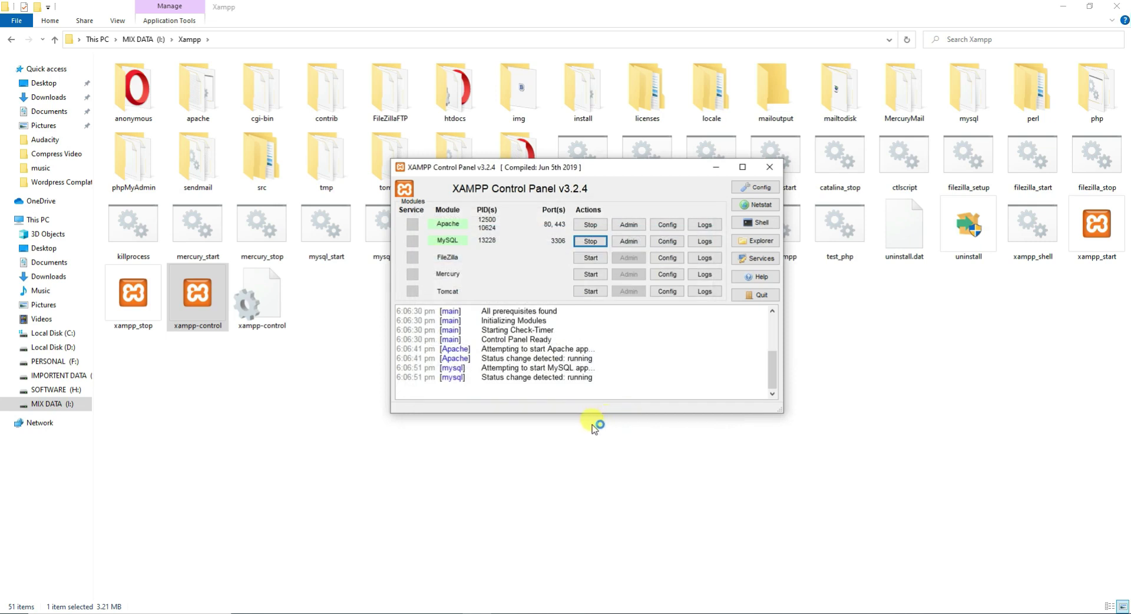
{"action": "left_click", "coordinate": [716, 168]}
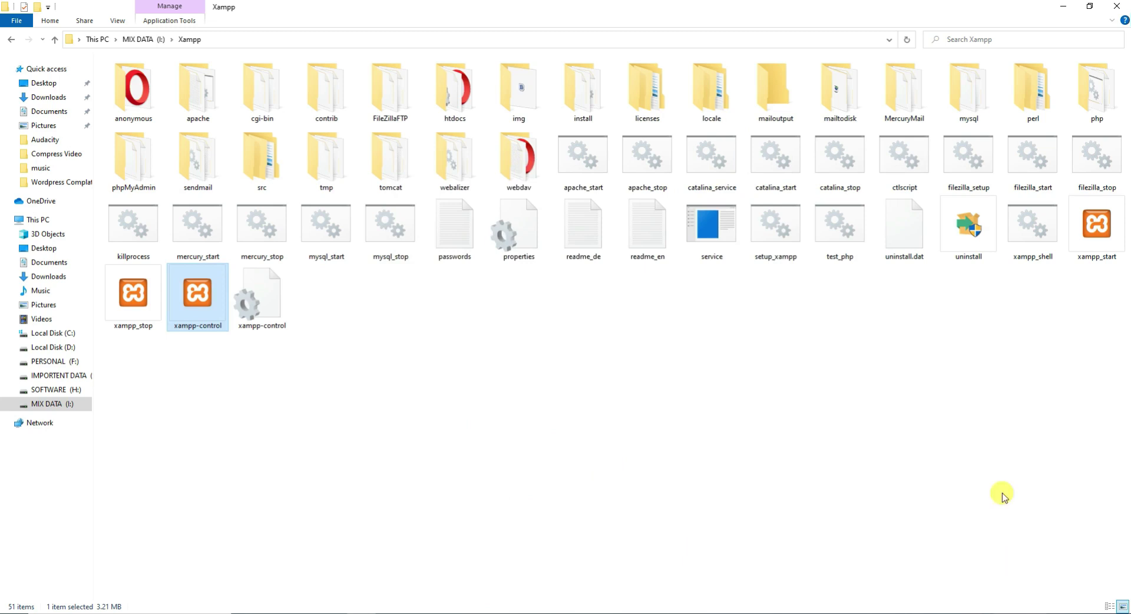
Copy wordpress-5.5.1.zip from Opera's downloads list and paste it into the I:\Xampp folder.
{"action": "left_click", "coordinate": [533, 389]}
{"action": "left_click", "coordinate": [389, 613]}
{"action": "left_click", "coordinate": [1101, 30]}
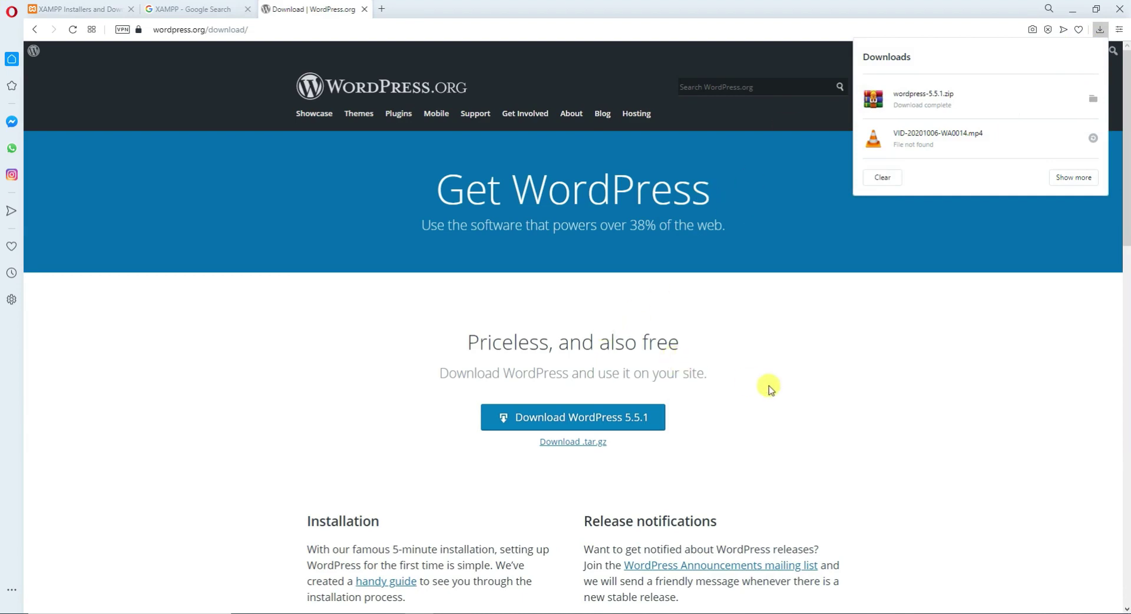
{"action": "left_click", "coordinate": [892, 384]}
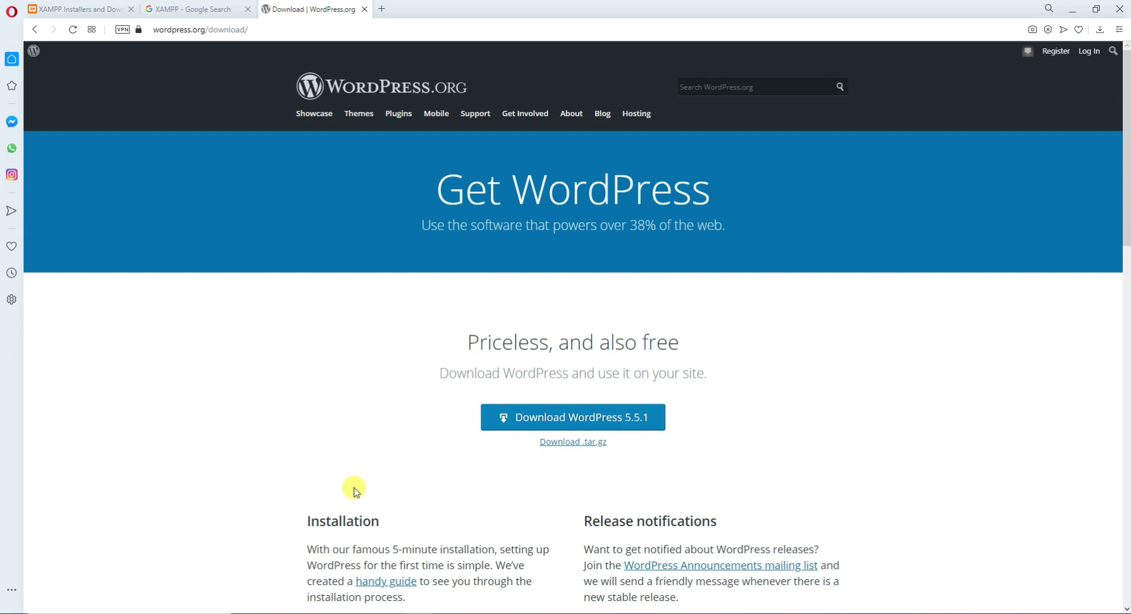
{"action": "key", "text": "alt+Tab"}
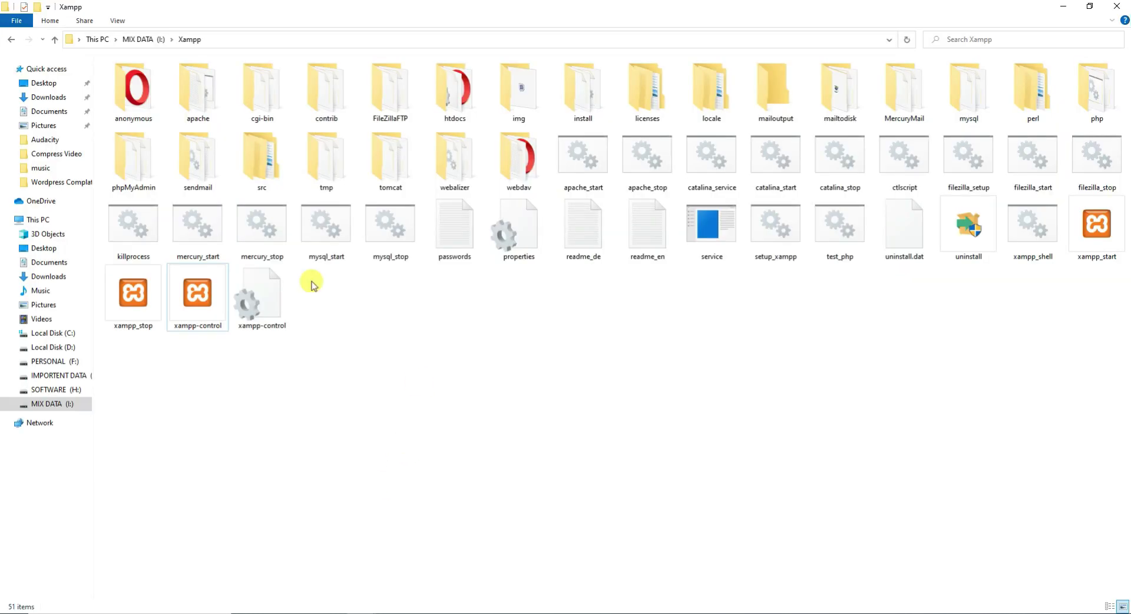
{"action": "right_click", "coordinate": [465, 402]}
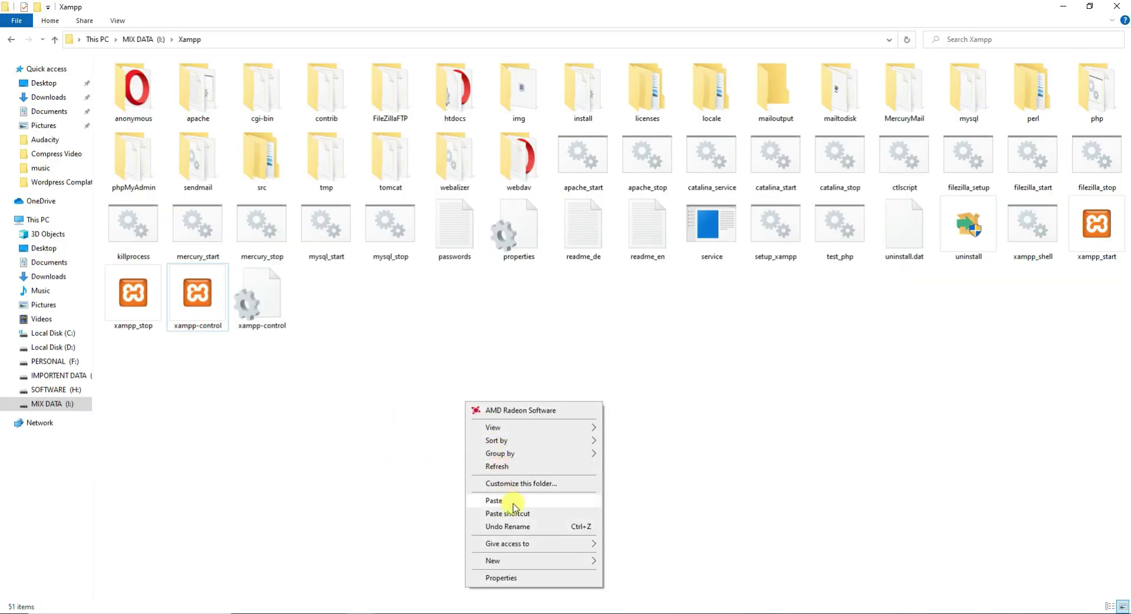
{"action": "left_click", "coordinate": [498, 500]}
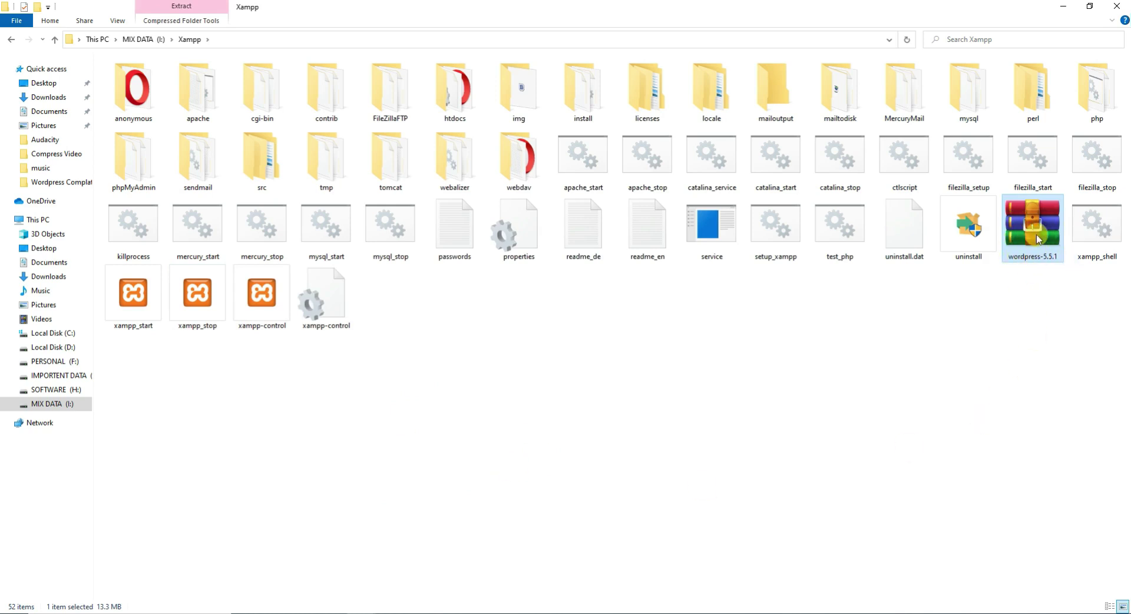
Move the wordpress-5.5.1 zip from Xampp into the htdocs folder.
{"action": "right_click", "coordinate": [1037, 239]}
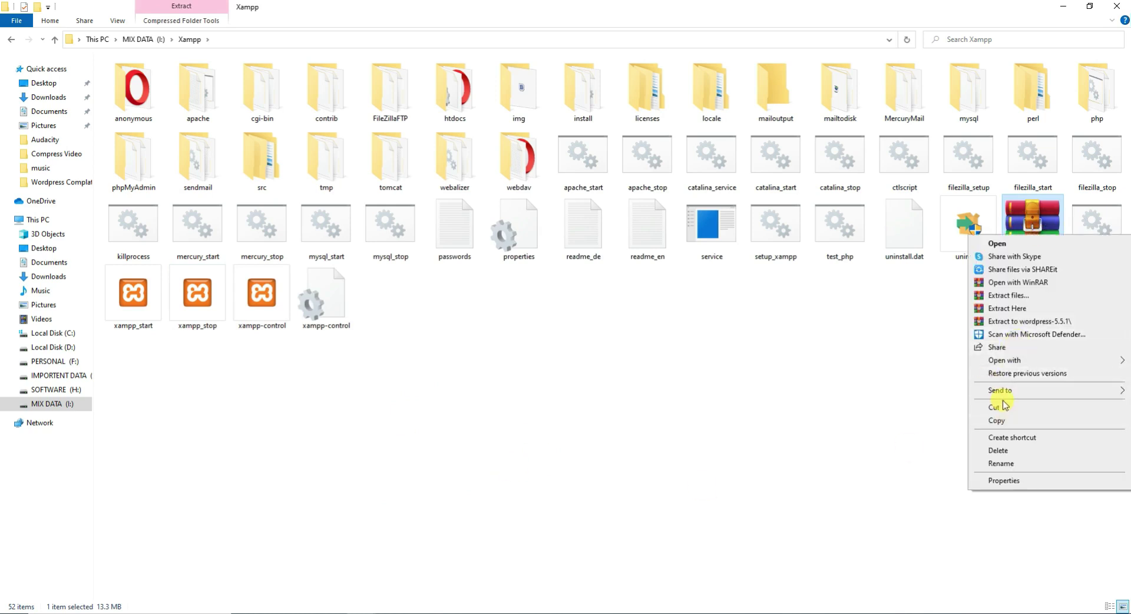
{"action": "left_click", "coordinate": [1002, 405]}
{"action": "left_click", "coordinate": [910, 404]}
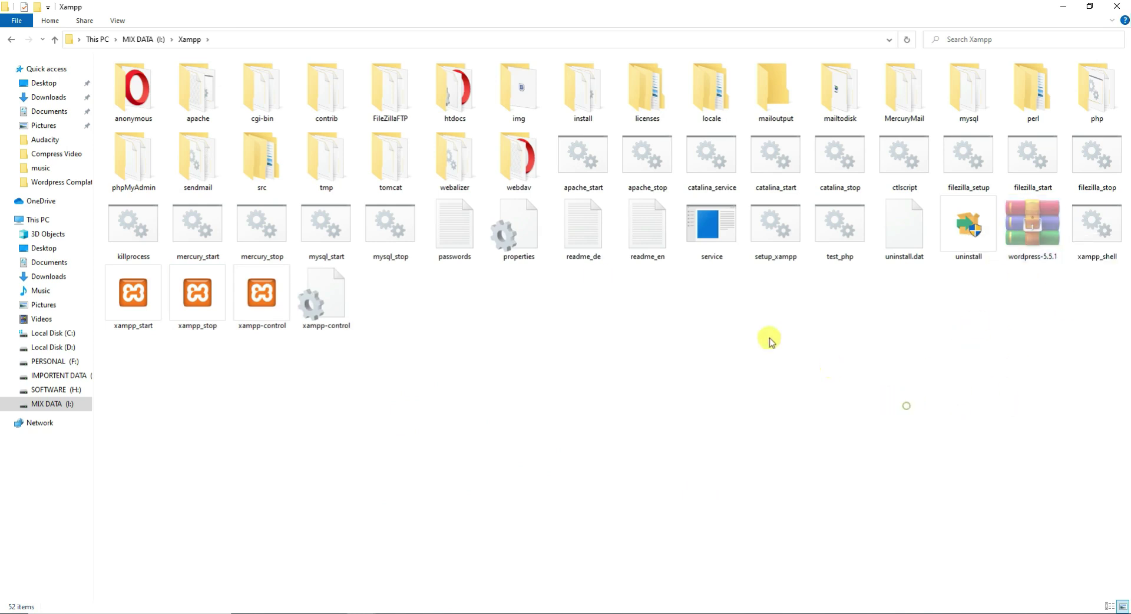
{"action": "double_click", "coordinate": [459, 101]}
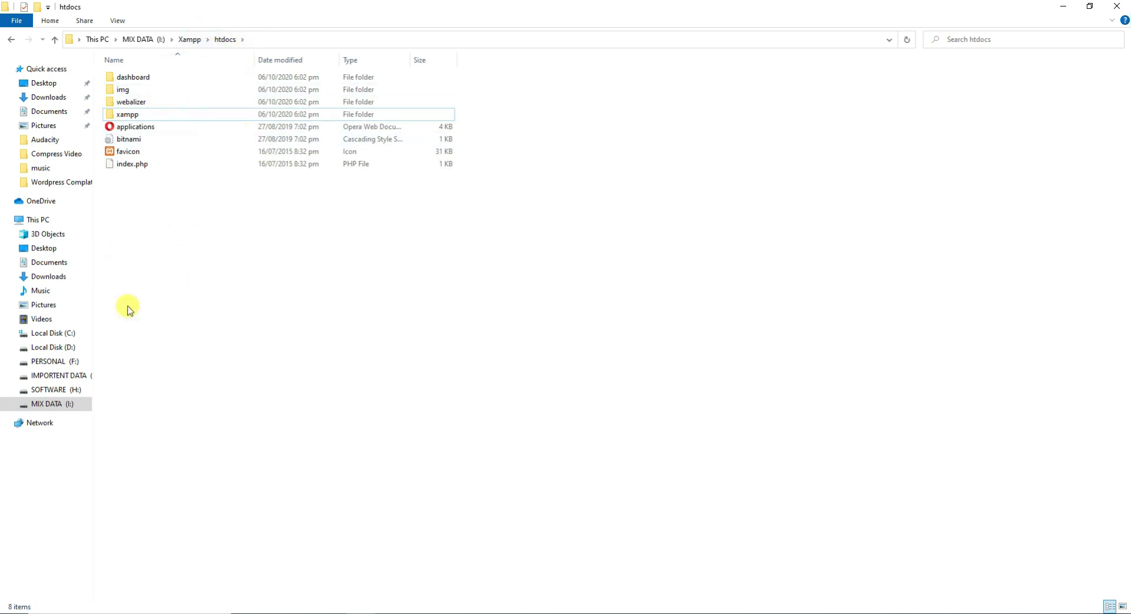
{"action": "right_click", "coordinate": [161, 238]}
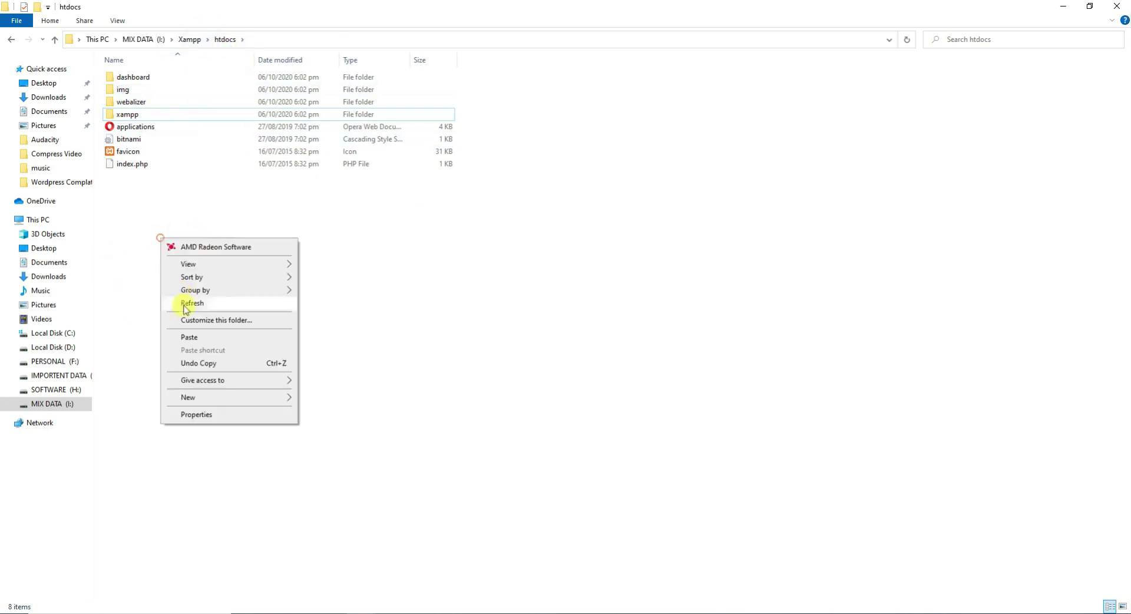
{"action": "left_click", "coordinate": [213, 340]}
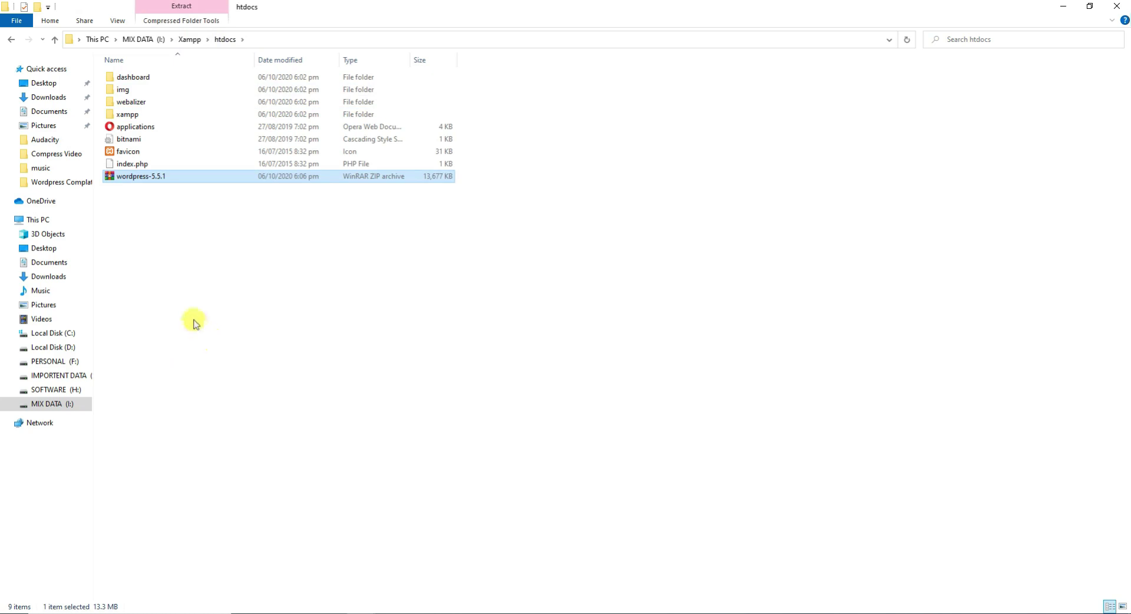
Extract the zip in htdocs into a wordpress-5.5.1 folder at the default destination.
{"action": "left_click", "coordinate": [1123, 606]}
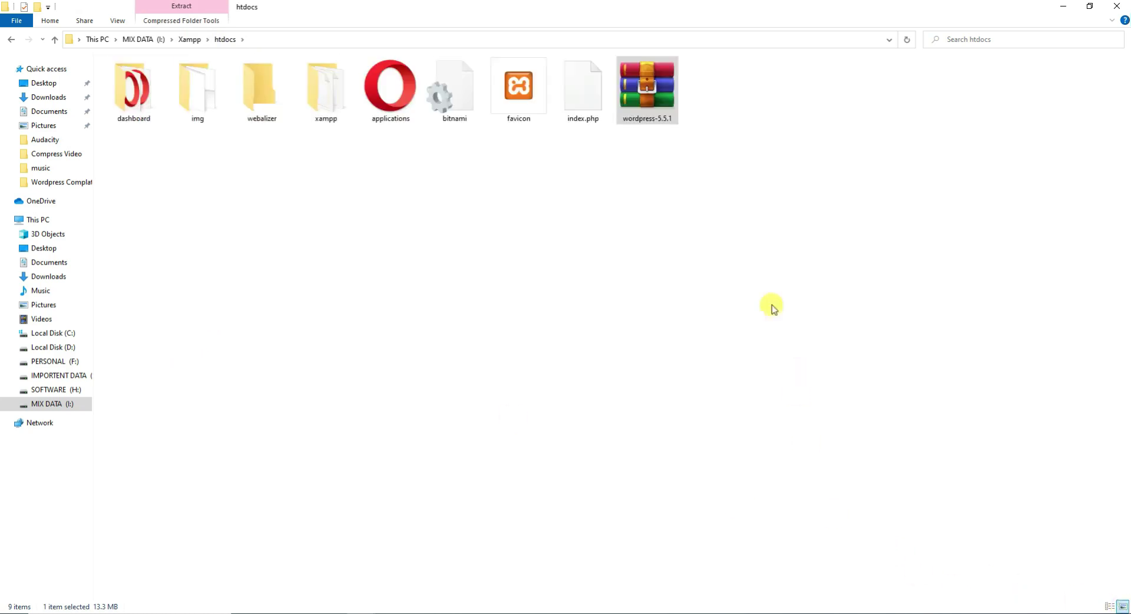
{"action": "right_click", "coordinate": [662, 94]}
{"action": "left_click", "coordinate": [706, 156]}
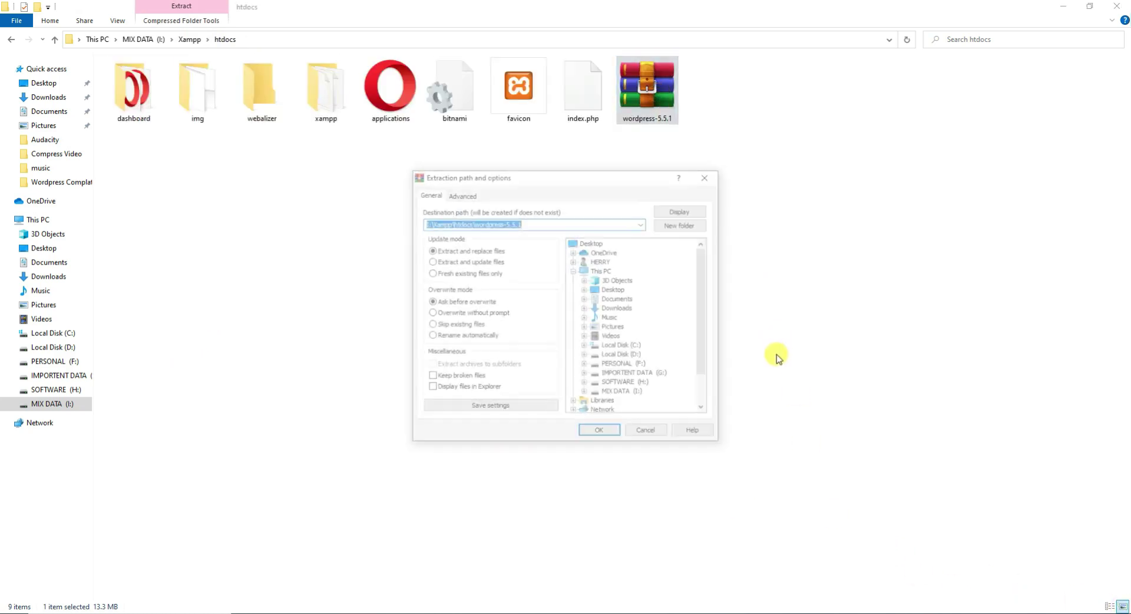
{"action": "left_click", "coordinate": [615, 433]}
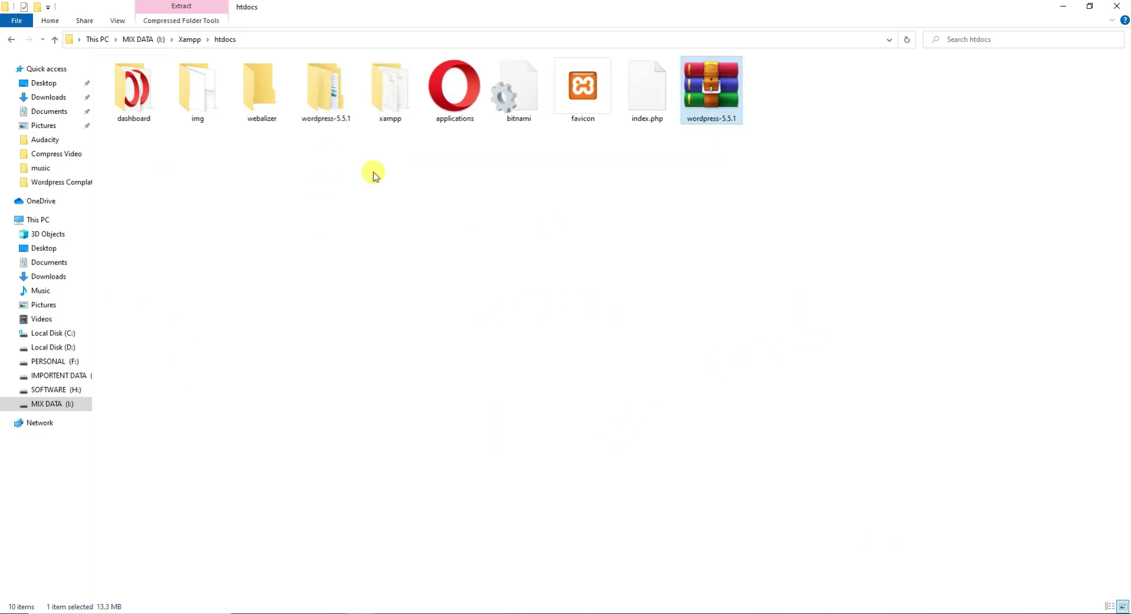
Inspect the extracted wordpress-5.5.1 folder and its inner wordpress folder.
{"action": "left_click", "coordinate": [334, 104]}
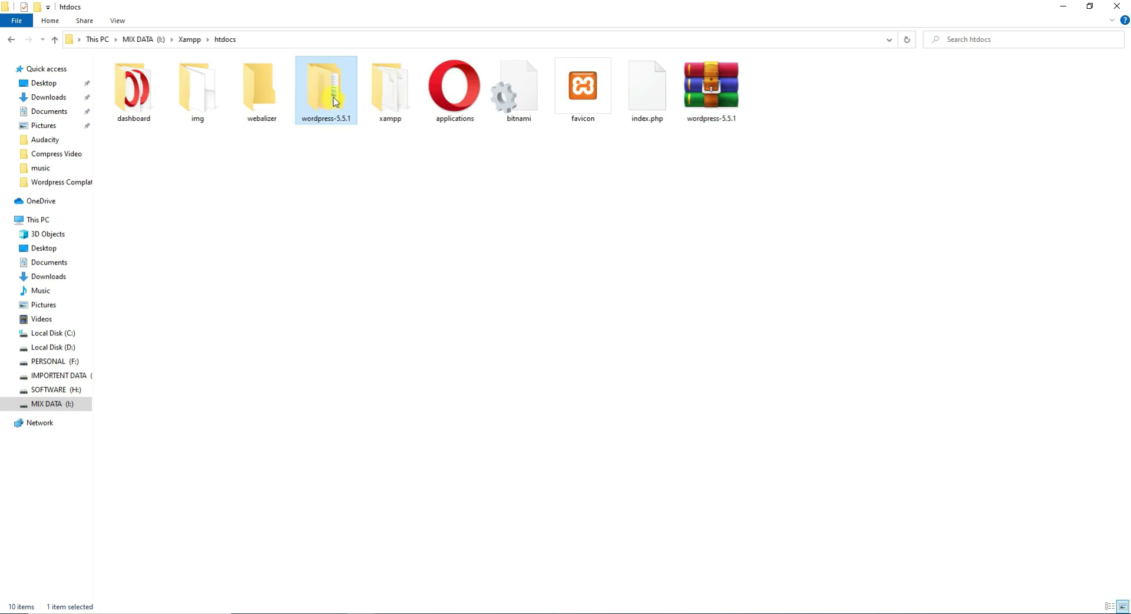
{"action": "double_click", "coordinate": [335, 102]}
{"action": "left_click", "coordinate": [11, 38]}
{"action": "double_click", "coordinate": [321, 101]}
{"action": "double_click", "coordinate": [142, 76]}
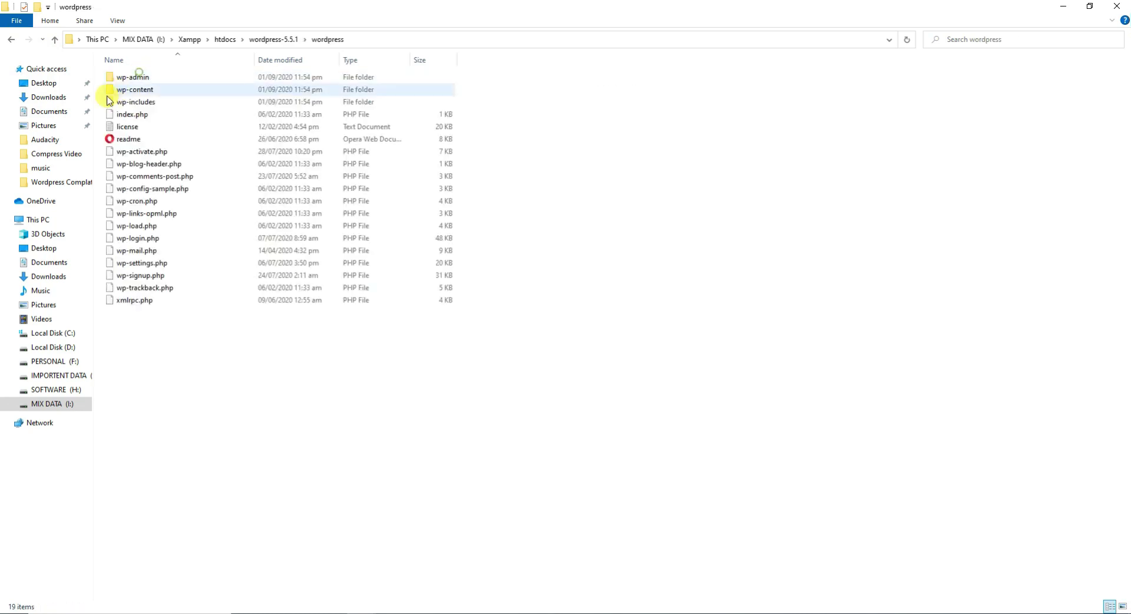
{"action": "left_click", "coordinate": [11, 40]}
Move the inner wordpress folder up into htdocs.
{"action": "right_click", "coordinate": [141, 80]}
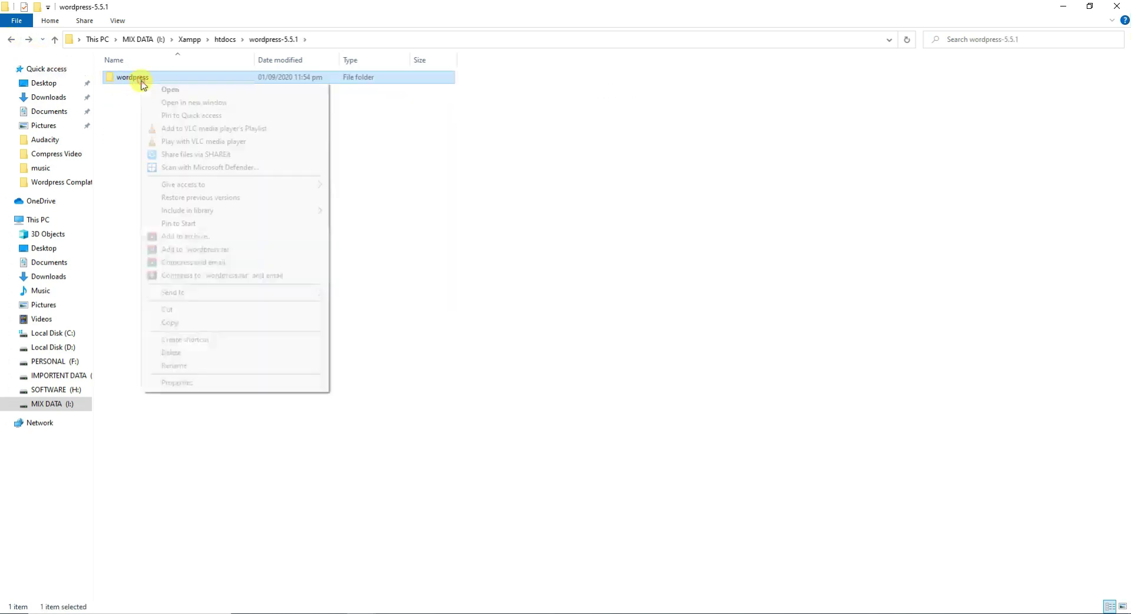
{"action": "left_click", "coordinate": [171, 309]}
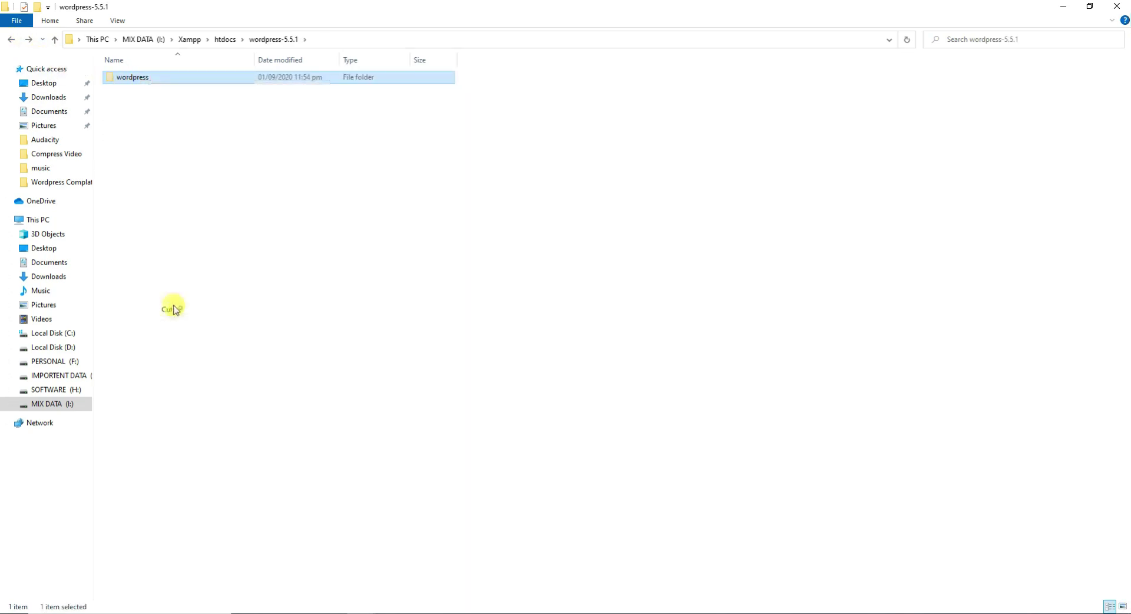
{"action": "left_click", "coordinate": [12, 40]}
{"action": "right_click", "coordinate": [230, 223]}
{"action": "left_click", "coordinate": [263, 320]}
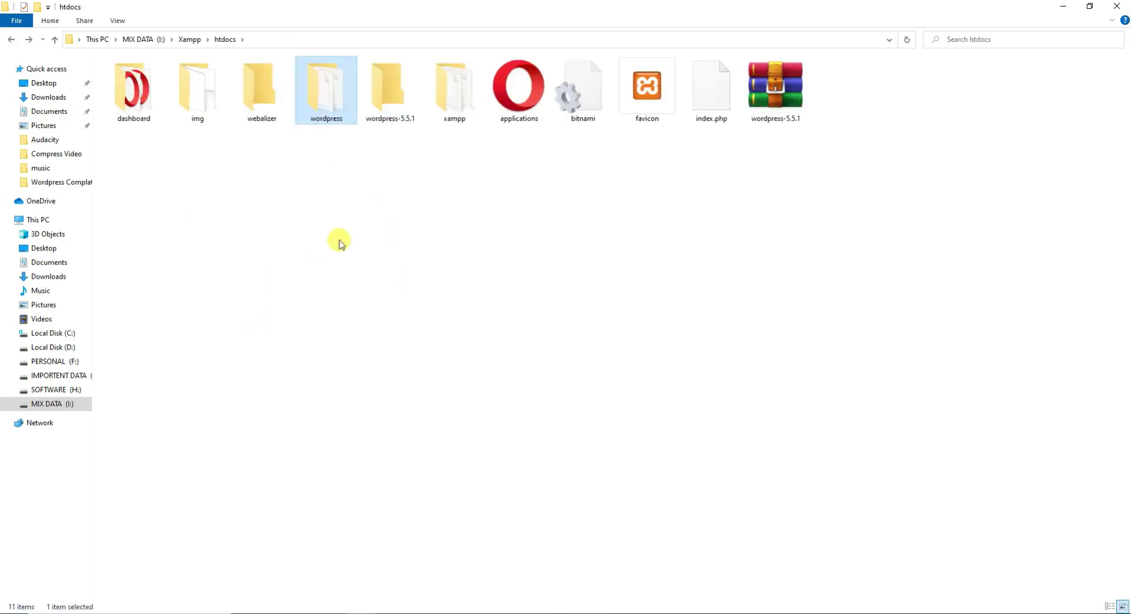
Delete the empty wordpress-5.5.1 folder and confirm the wordpress folder holds the core files.
{"action": "left_click", "coordinate": [390, 99]}
{"action": "right_click", "coordinate": [393, 100]}
{"action": "left_click", "coordinate": [416, 112]}
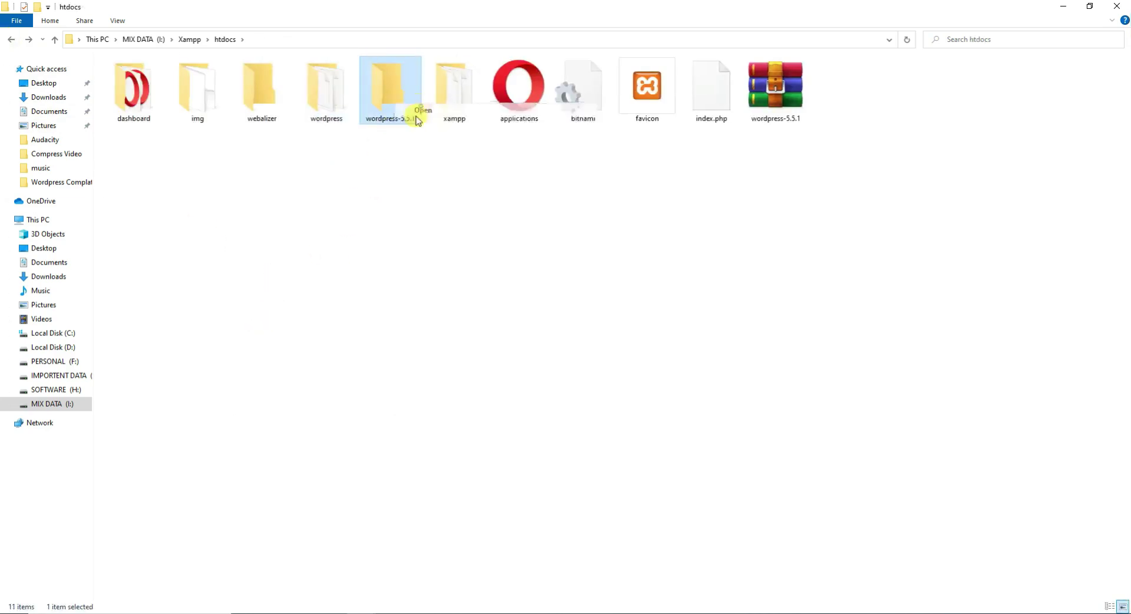
{"action": "left_click", "coordinate": [11, 40]}
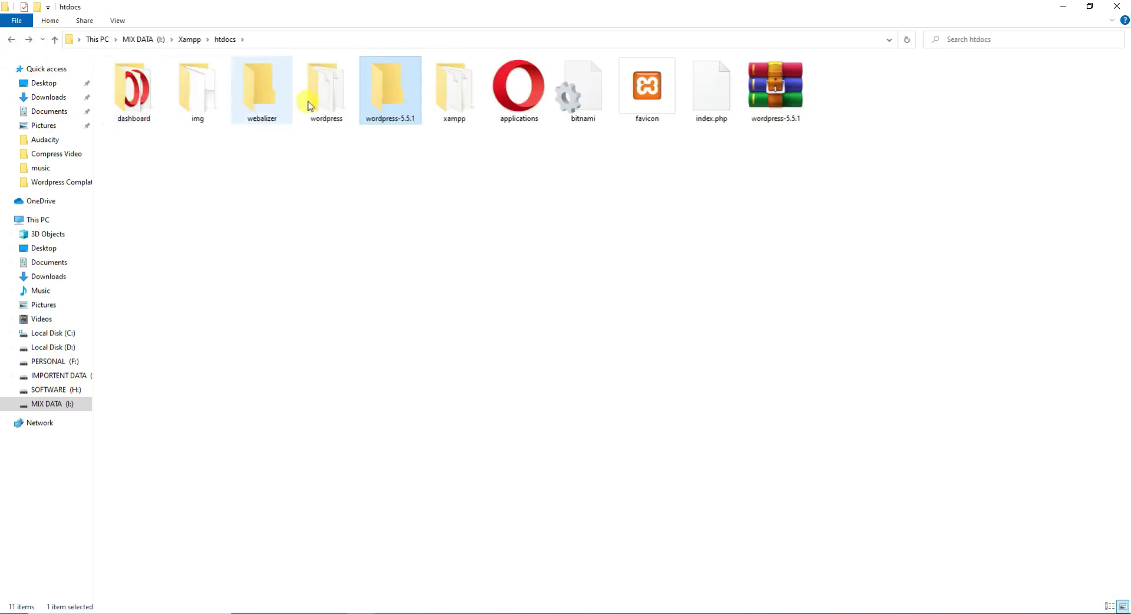
{"action": "right_click", "coordinate": [355, 94]}
{"action": "left_click", "coordinate": [337, 225]}
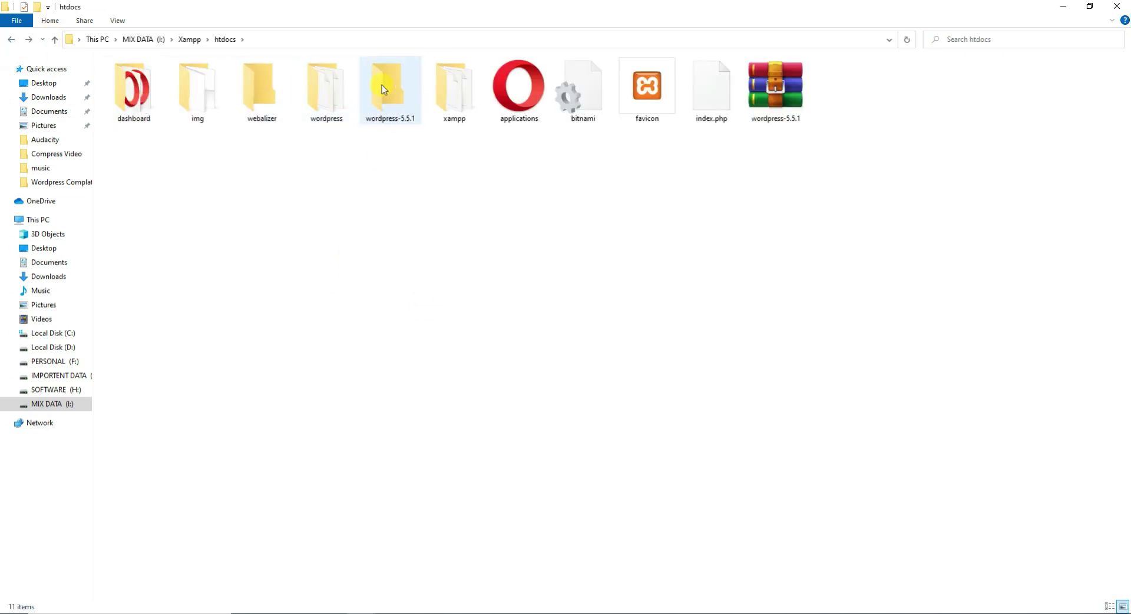
{"action": "right_click", "coordinate": [384, 89]}
{"action": "left_click", "coordinate": [425, 356]}
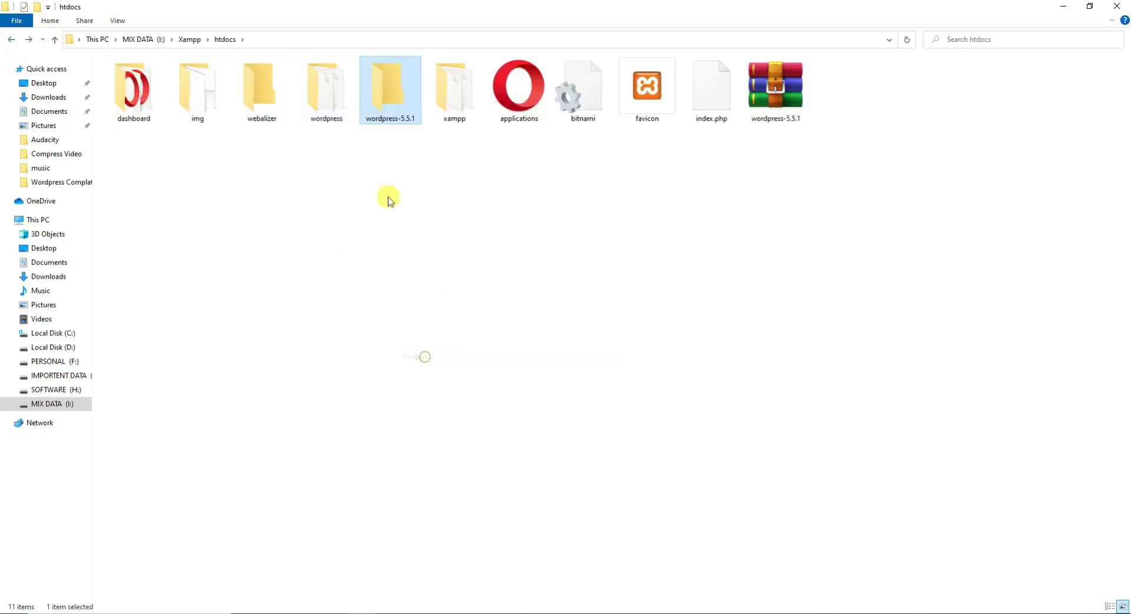
{"action": "double_click", "coordinate": [328, 97]}
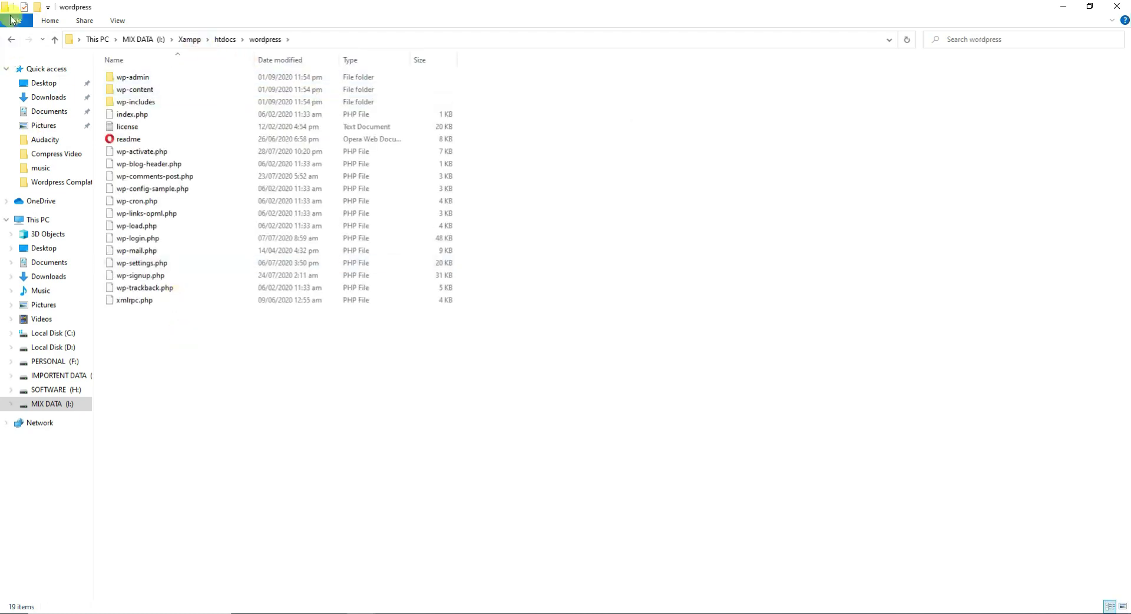
{"action": "left_click", "coordinate": [11, 39]}
{"action": "right_click", "coordinate": [333, 116]}
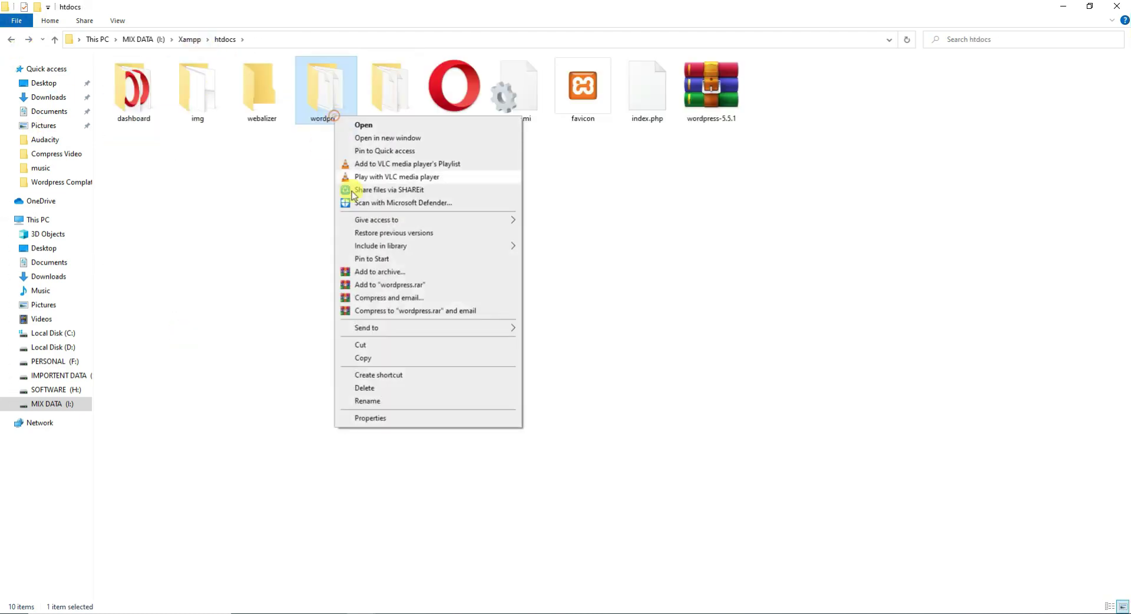
Rename the htdocs wordpress folder, holding wp-admin, wp-content and wp-includes, to testingsite.
{"action": "left_click", "coordinate": [396, 404]}
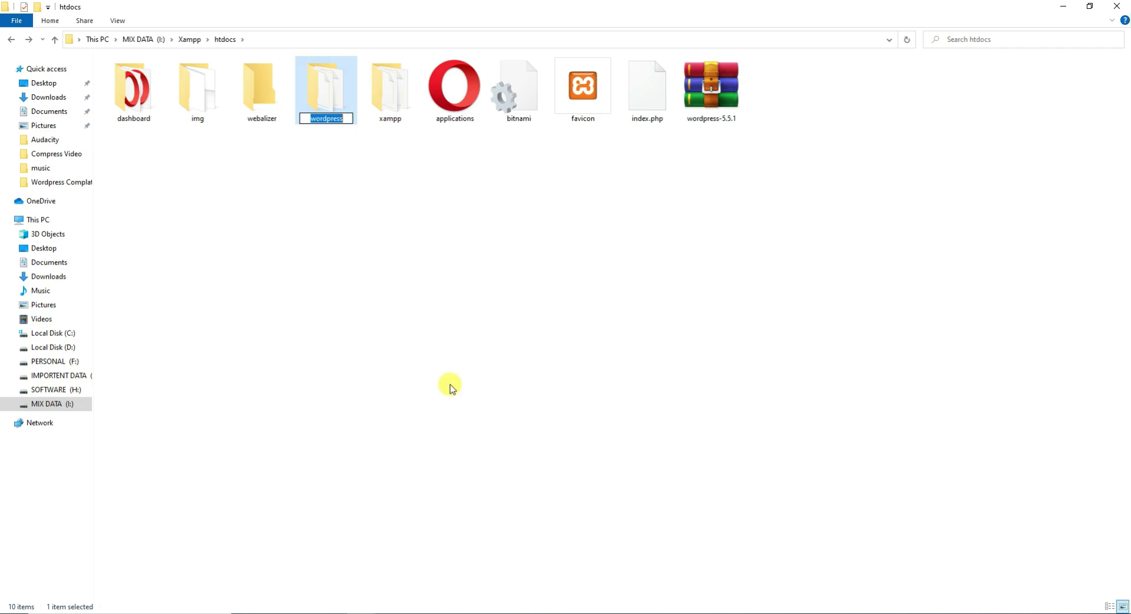
{"action": "type", "text": "testingsite"}
{"action": "left_click", "coordinate": [385, 329]}
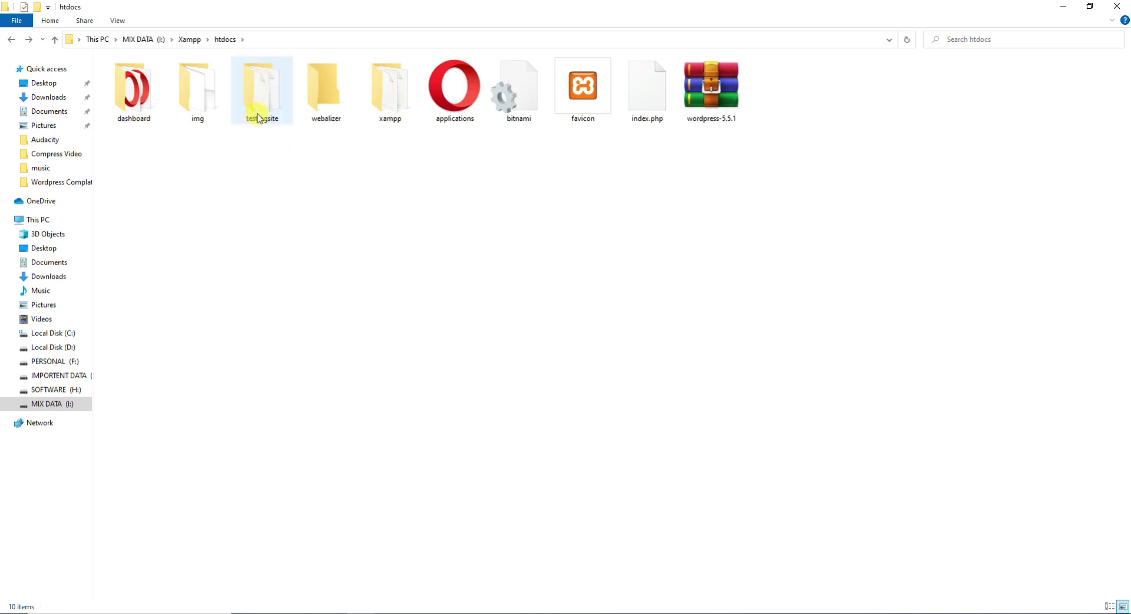
{"action": "mouse_move", "coordinate": [257, 117]}
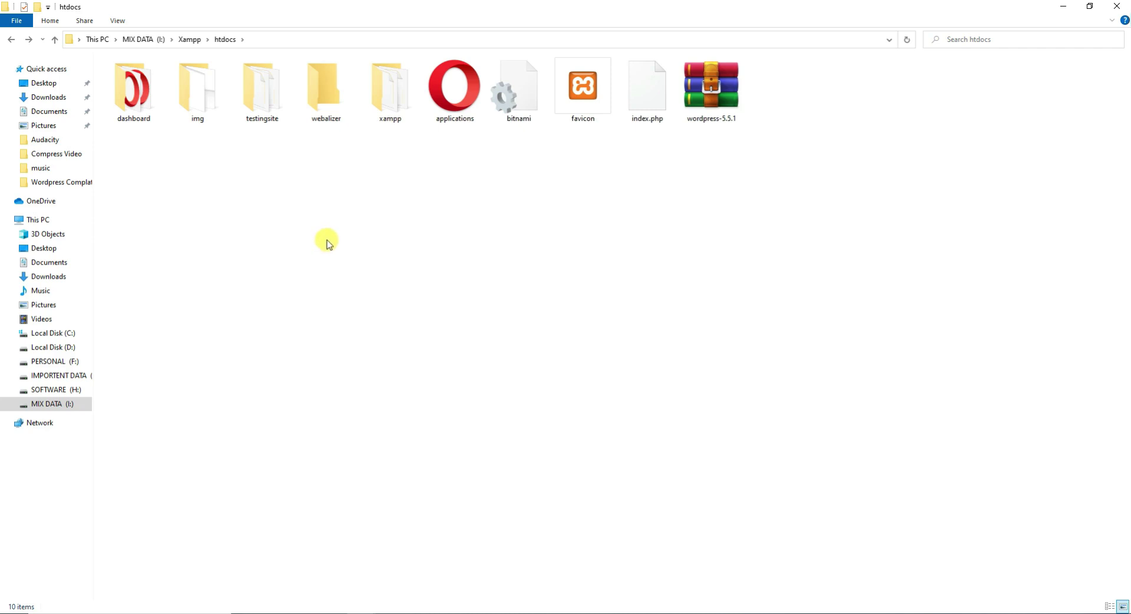
Close the WordPress.org, XAMPP search and XAMPP installers tabs in Opera.
{"action": "left_click", "coordinate": [348, 613]}
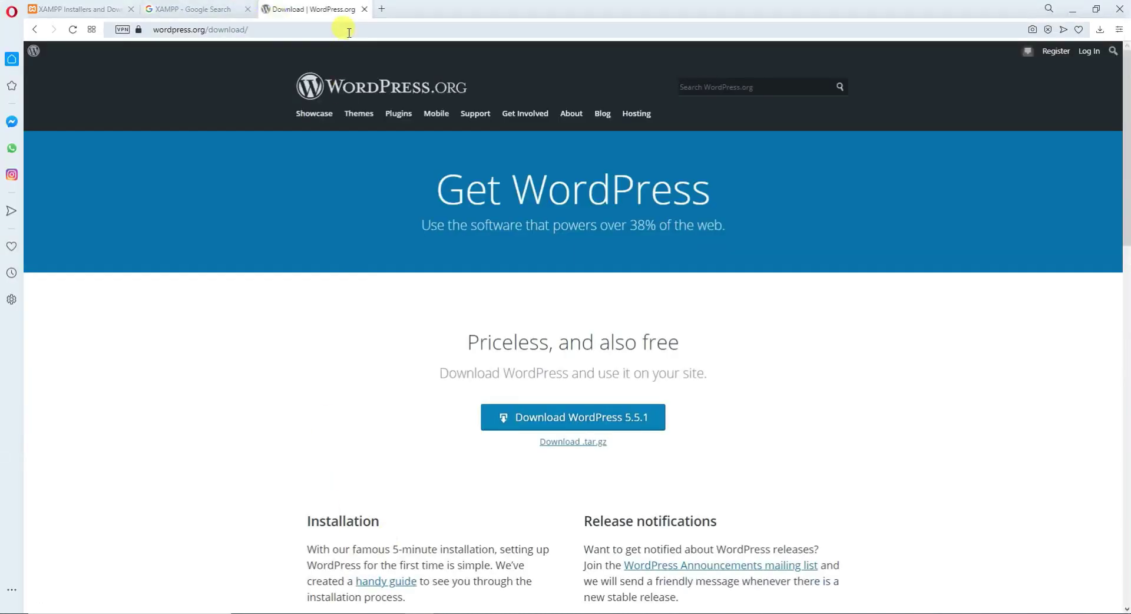
{"action": "left_click", "coordinate": [384, 10]}
{"action": "left_click", "coordinate": [365, 10]}
{"action": "left_click", "coordinate": [247, 9]}
{"action": "left_click", "coordinate": [86, 6]}
{"action": "scroll", "coordinate": [271, 316], "scroll_direction": "up", "scroll_amount": 2}
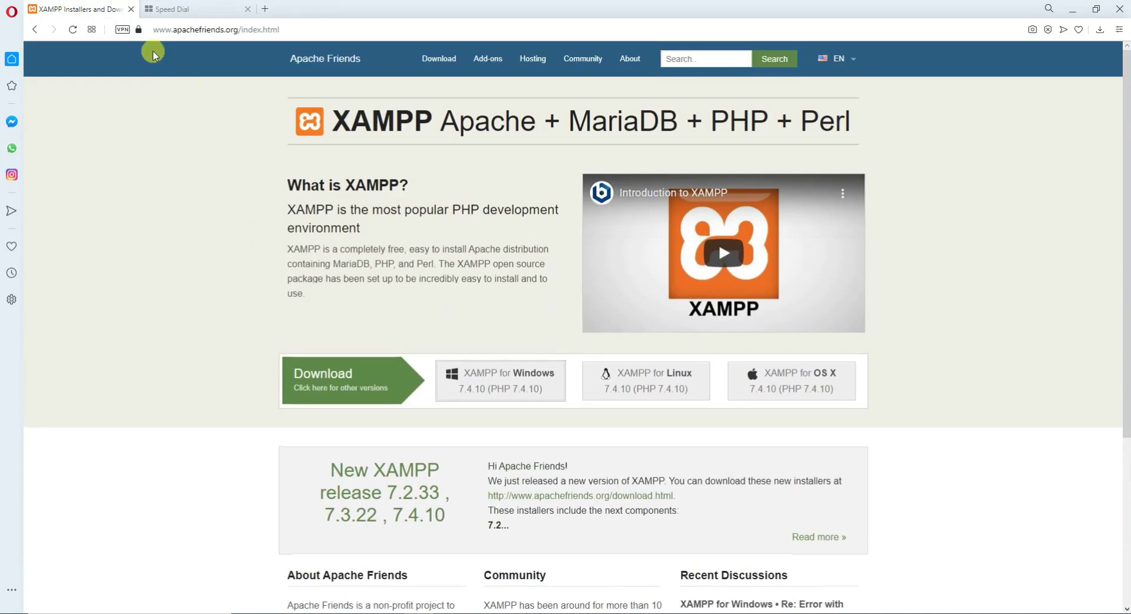
{"action": "left_click", "coordinate": [133, 10]}
{"action": "left_click", "coordinate": [133, 9]}
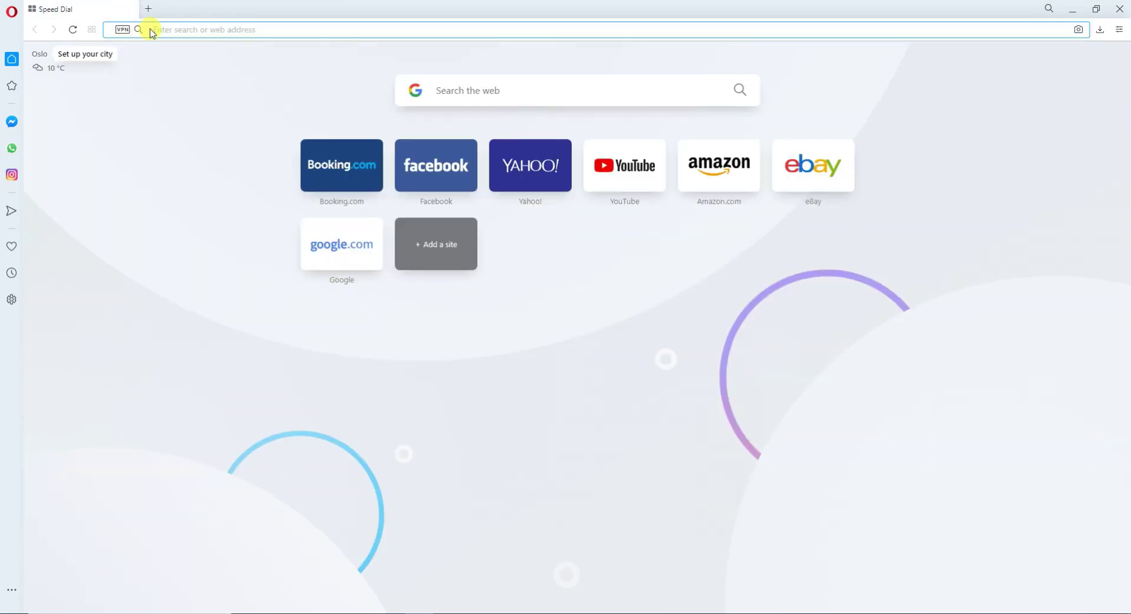
Load localhost/phpmyadmin/ to reach the phpMyAdmin 5.0.2 home page.
{"action": "left_click", "coordinate": [152, 33]}
{"action": "type", "text": "local"}
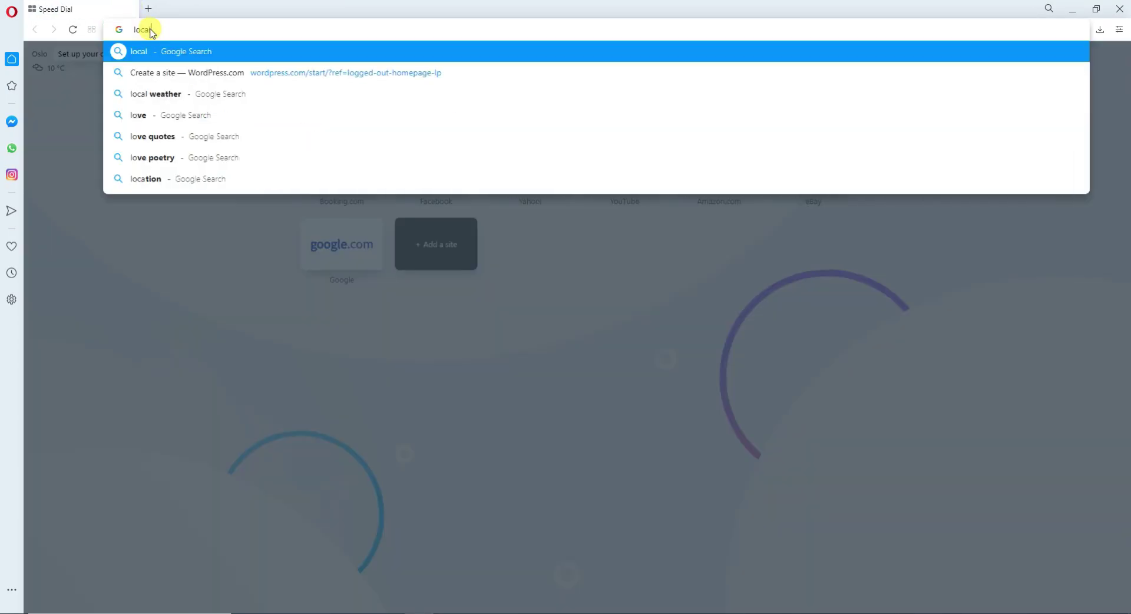
{"action": "type", "text": "host"}
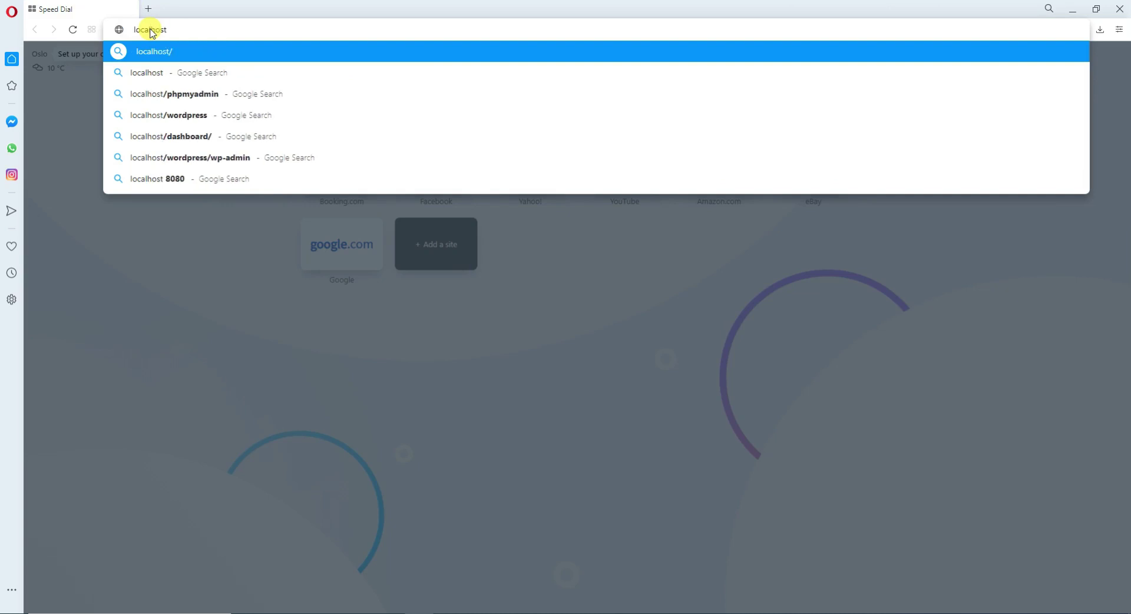
{"action": "key", "text": "Return"}
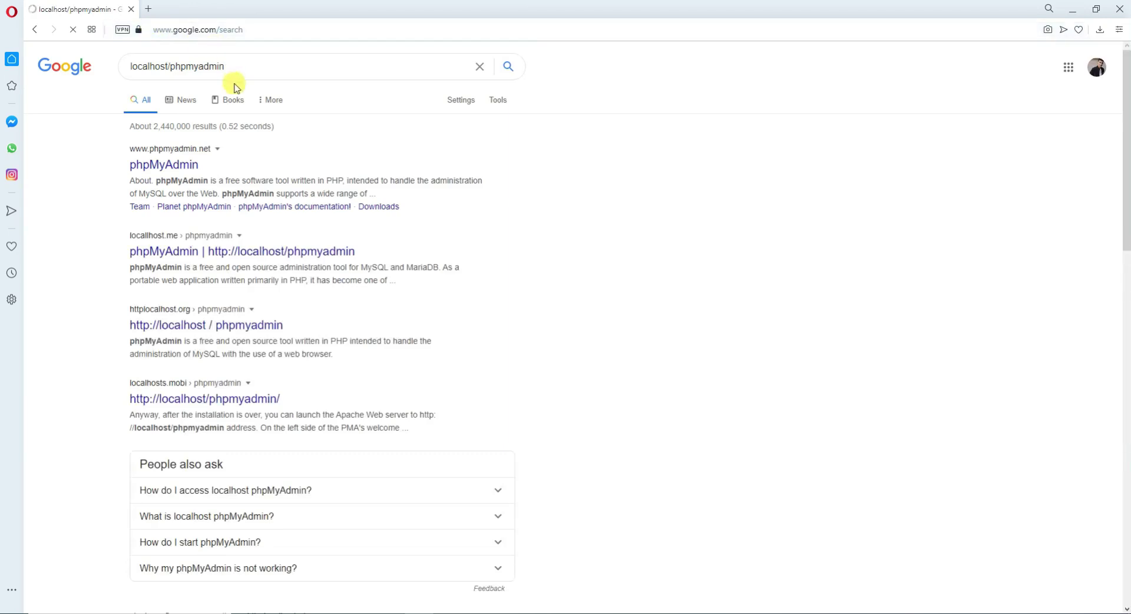
{"action": "left_click_drag", "start_coordinate": [265, 66], "coordinate": [3, 66]}
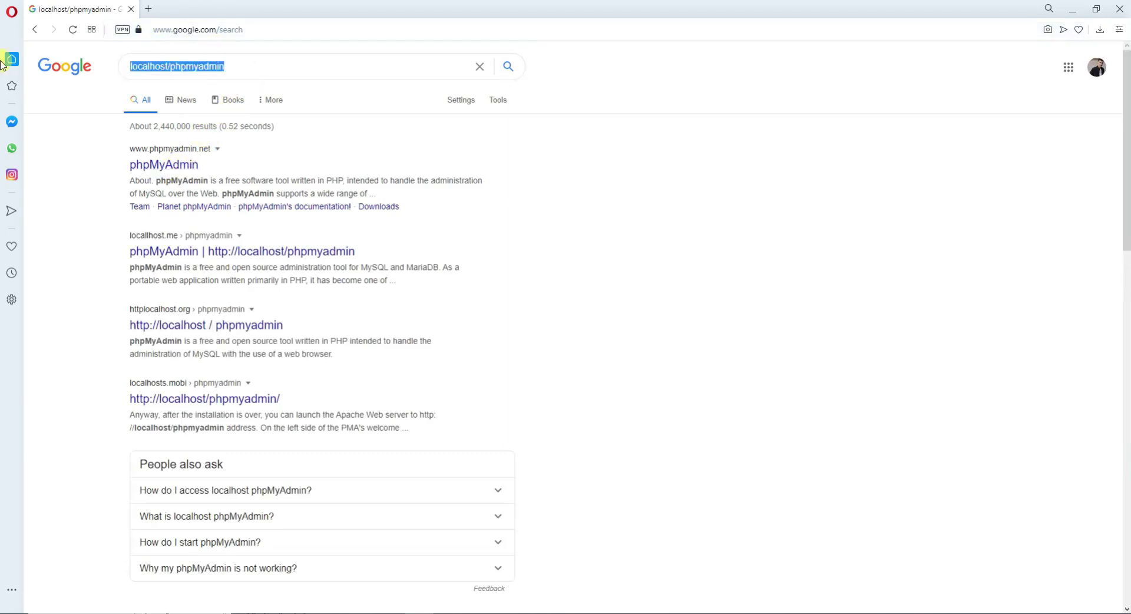
{"action": "left_click", "coordinate": [192, 28]}
{"action": "type", "text": "localhost/phpmyadmin/"}
{"action": "left_click", "coordinate": [252, 49]}
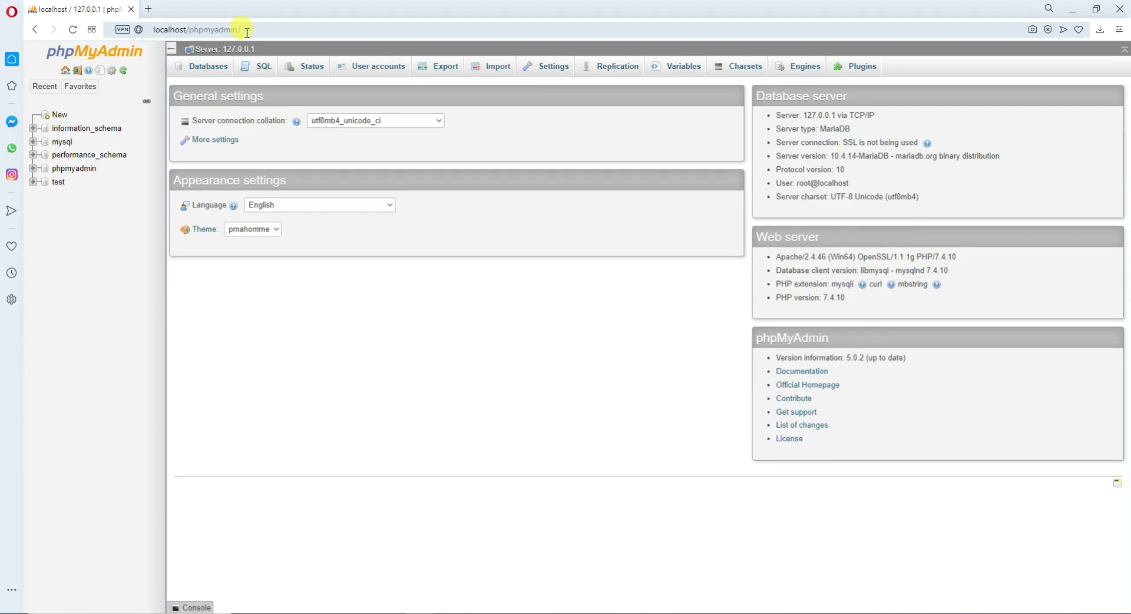
Check the localhost/phpmyadmin address, then go to phpMyAdmin's Databases page.
{"action": "left_click", "coordinate": [254, 30]}
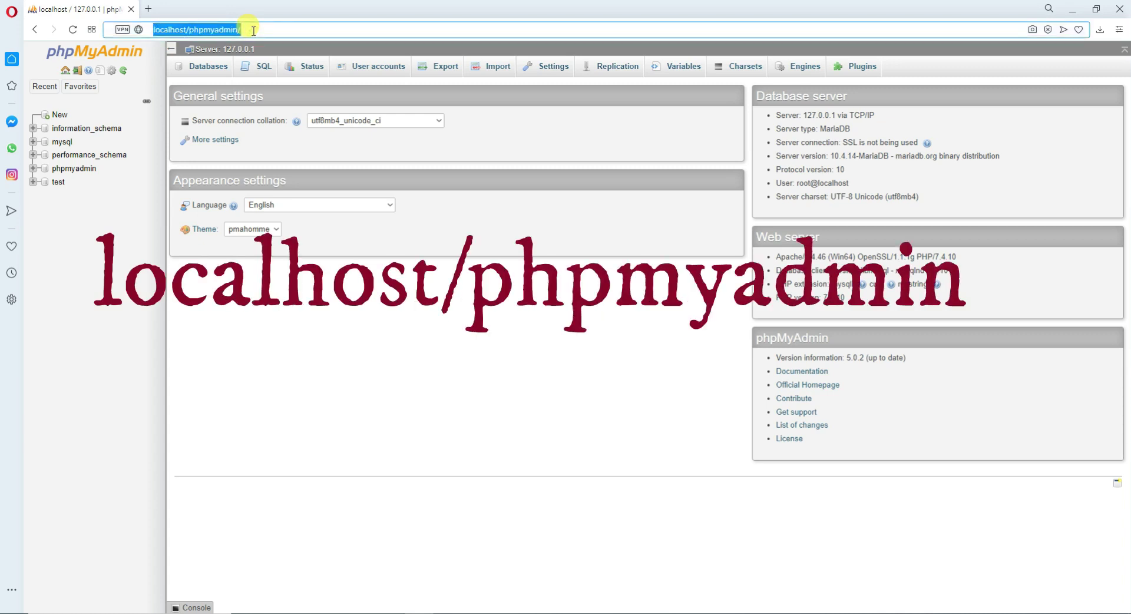
{"action": "left_click", "coordinate": [254, 30]}
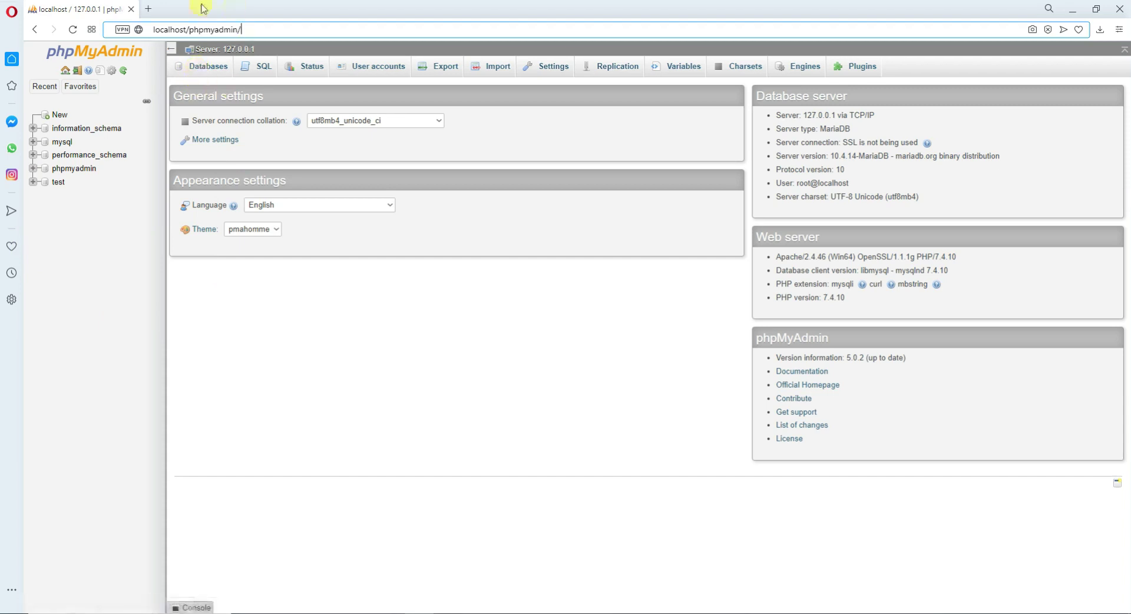
{"action": "left_click", "coordinate": [201, 68]}
Enter testingsite as the database name and create it.
{"action": "left_click", "coordinate": [235, 151]}
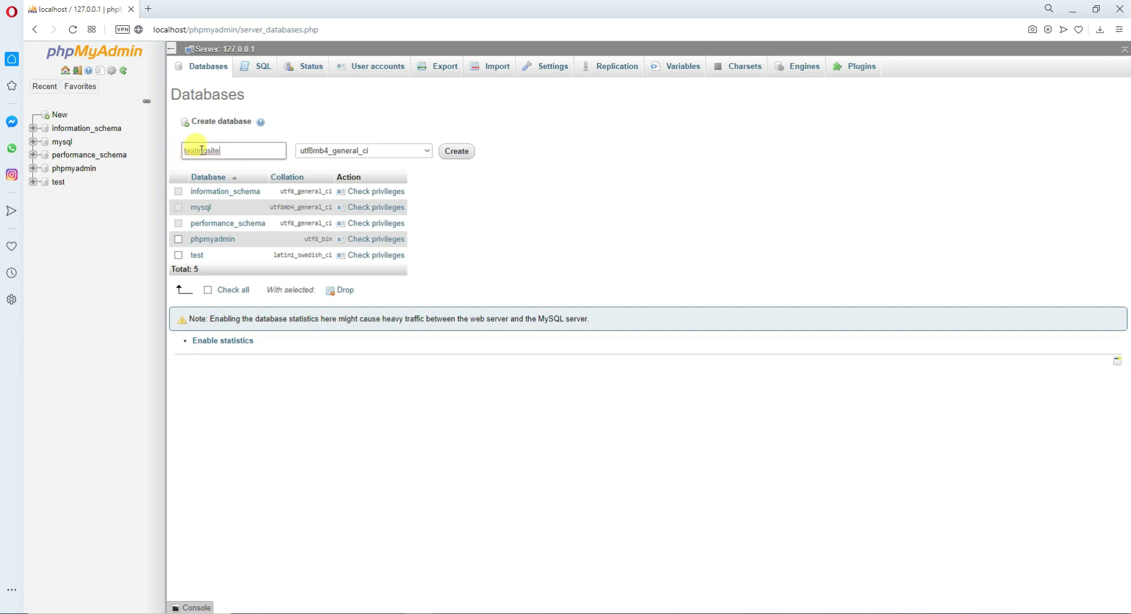
{"action": "left_click", "coordinate": [444, 153]}
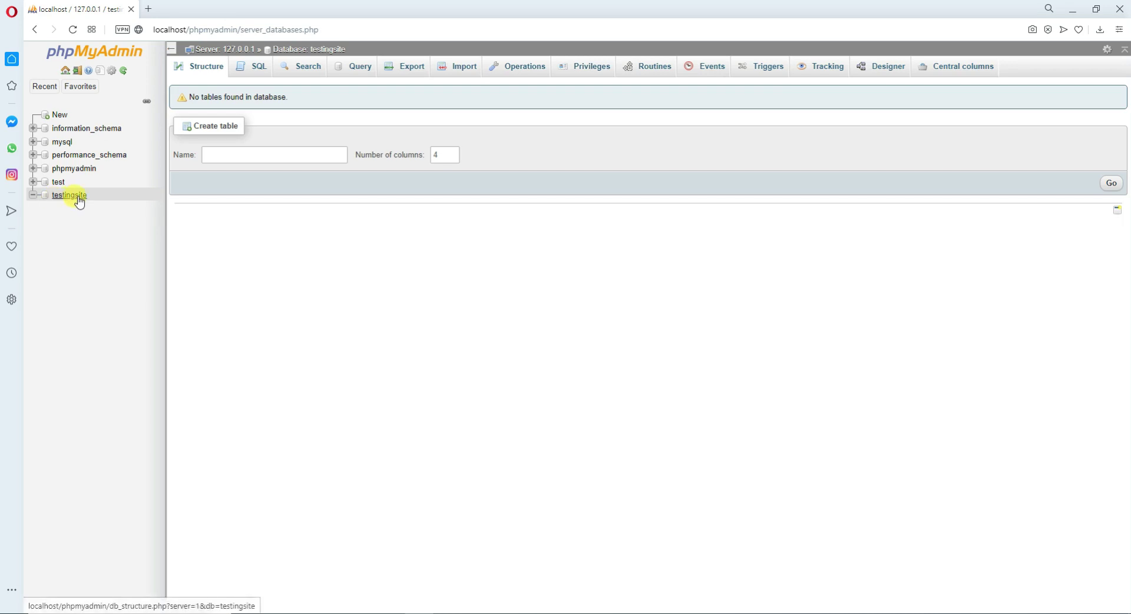
Open a new Opera tab beside phpMyAdmin and load localhost/testingsite.
{"action": "left_click", "coordinate": [150, 8]}
{"action": "left_click", "coordinate": [118, 9]}
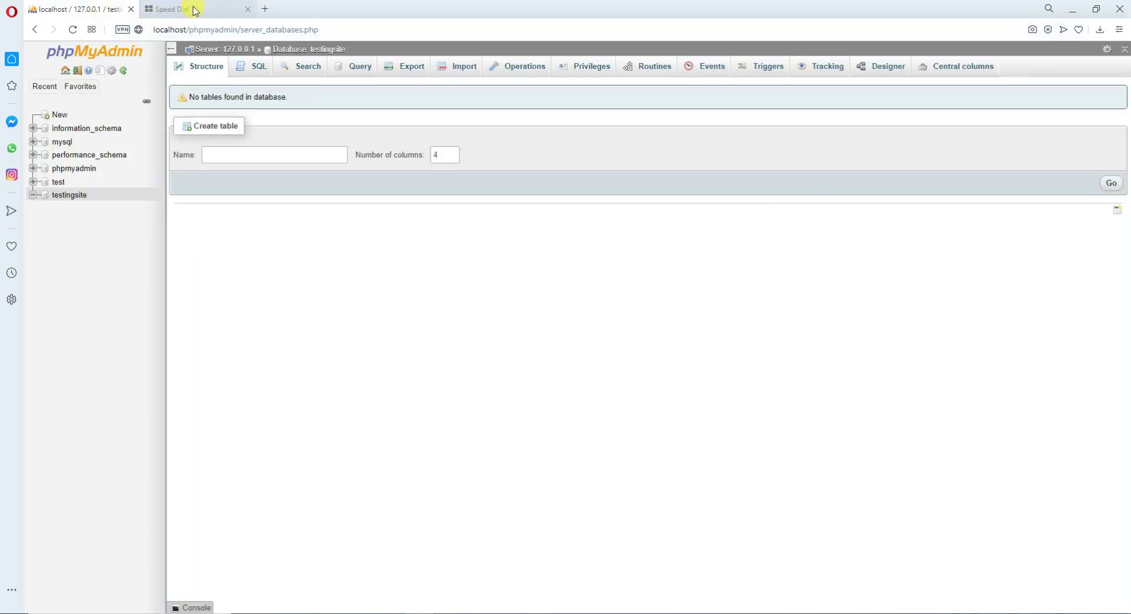
{"action": "left_click", "coordinate": [195, 10]}
{"action": "type", "text": "lo"}
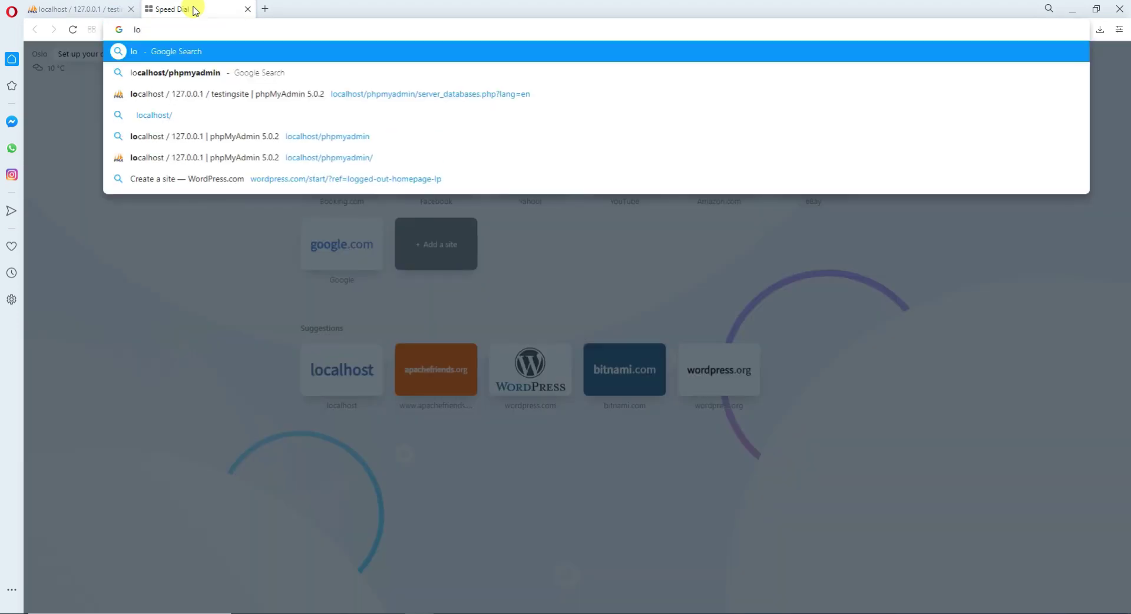
{"action": "type", "text": "c"}
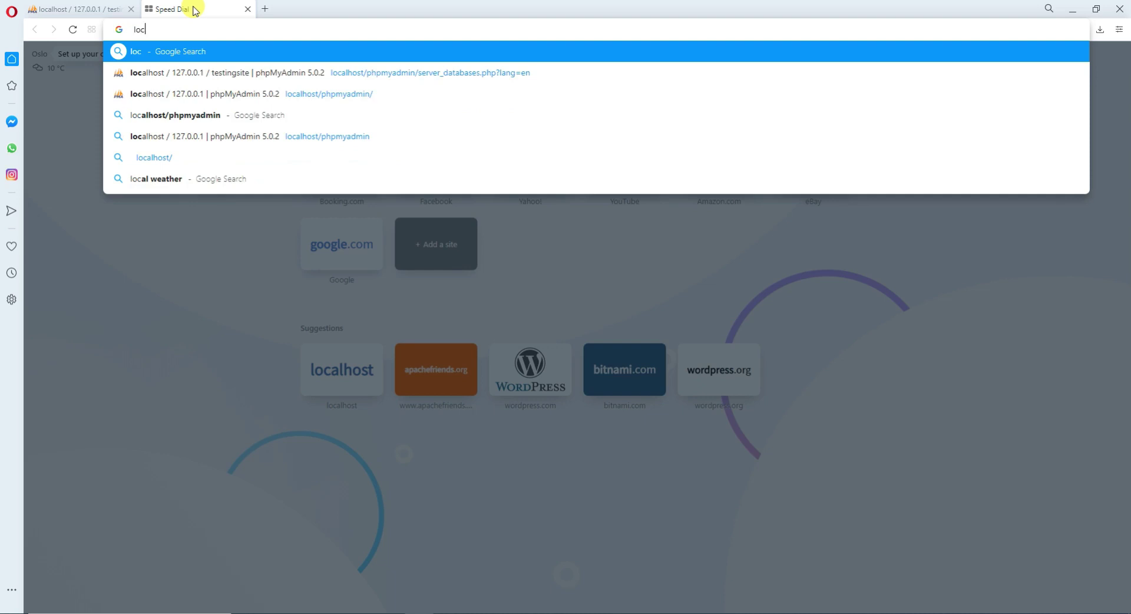
{"action": "type", "text": "alhos"}
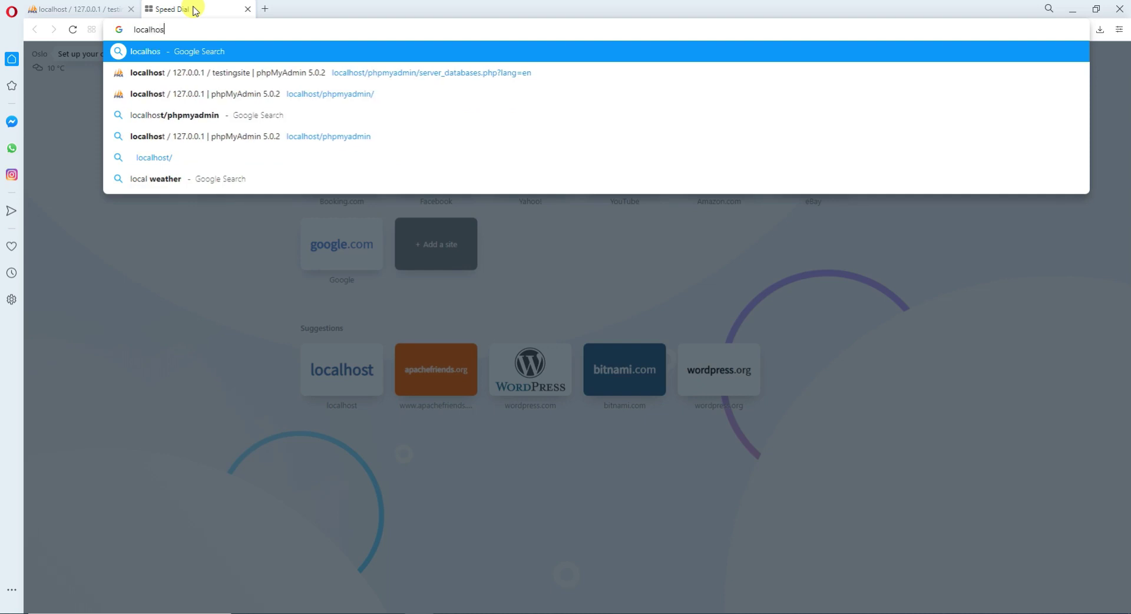
{"action": "type", "text": "t/"}
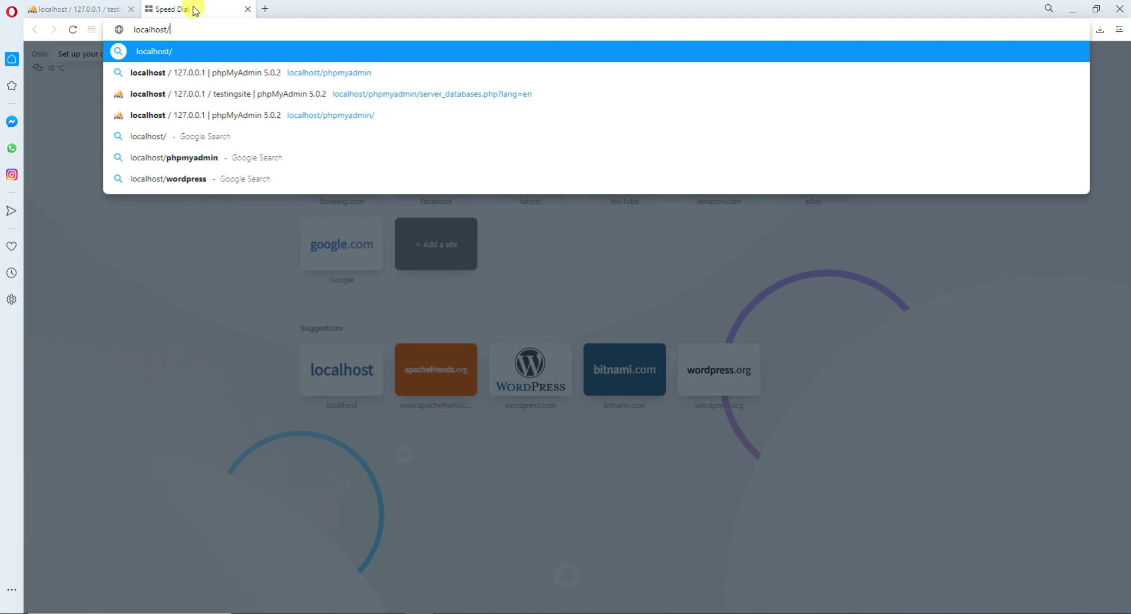
{"action": "type", "text": "testingsite"}
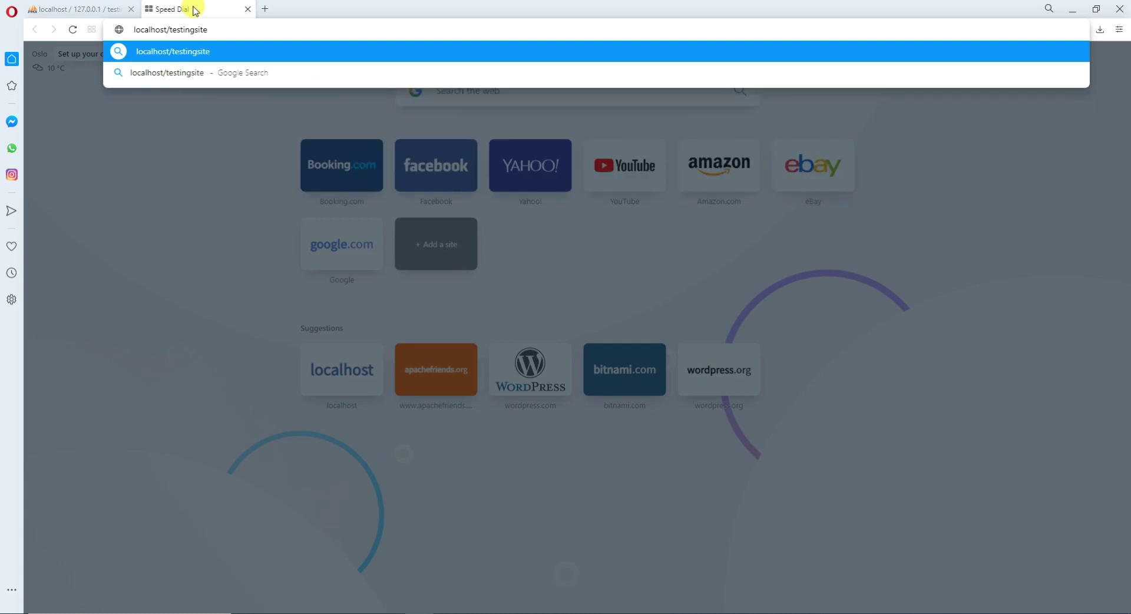
{"action": "key", "text": "Return"}
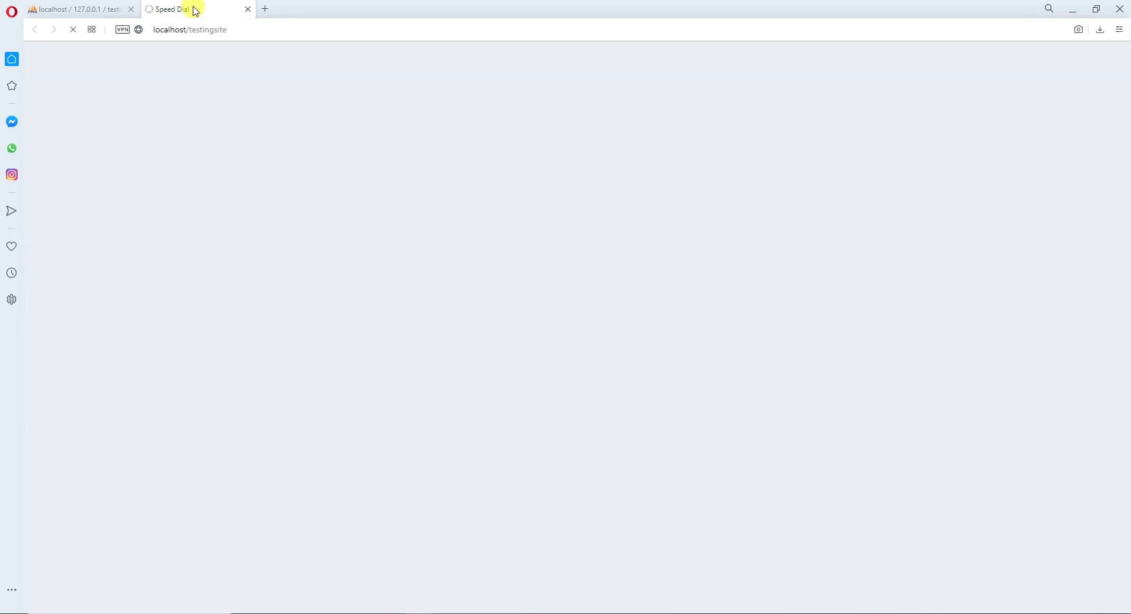
Check the empty testingsite database in phpMyAdmin, then continue WordPress setup in English (United States).
{"action": "left_click", "coordinate": [87, 9]}
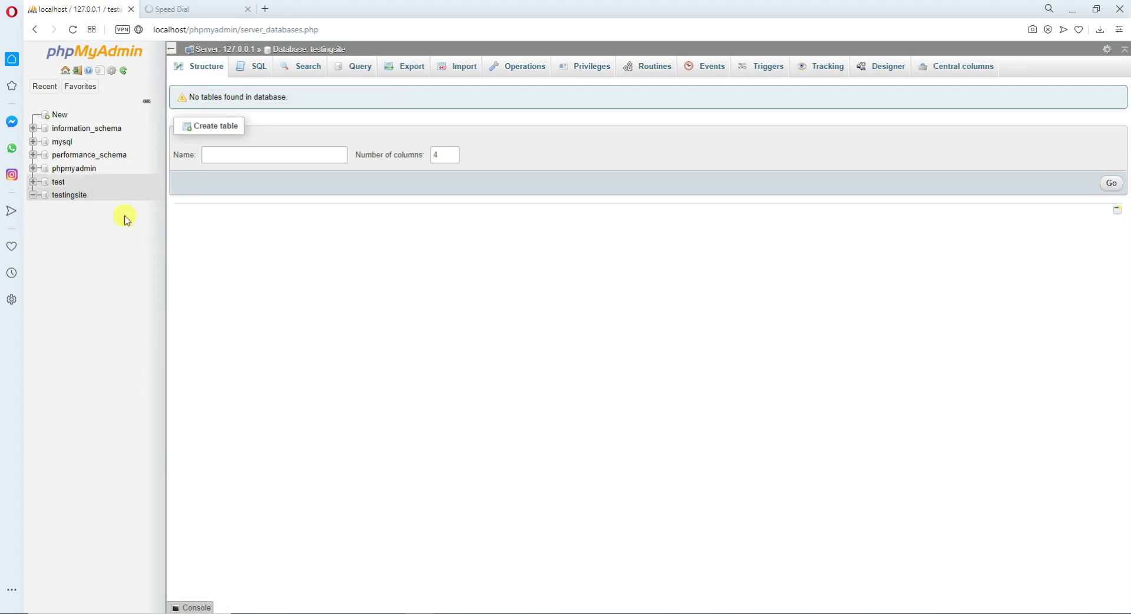
{"action": "left_click", "coordinate": [172, 7]}
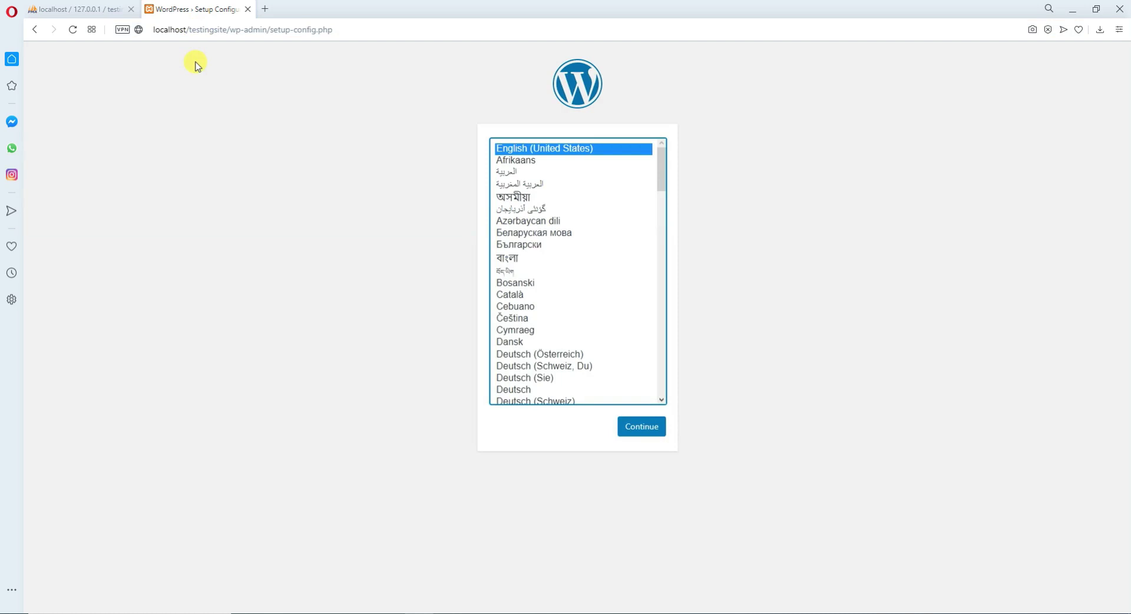
{"action": "left_click", "coordinate": [98, 10]}
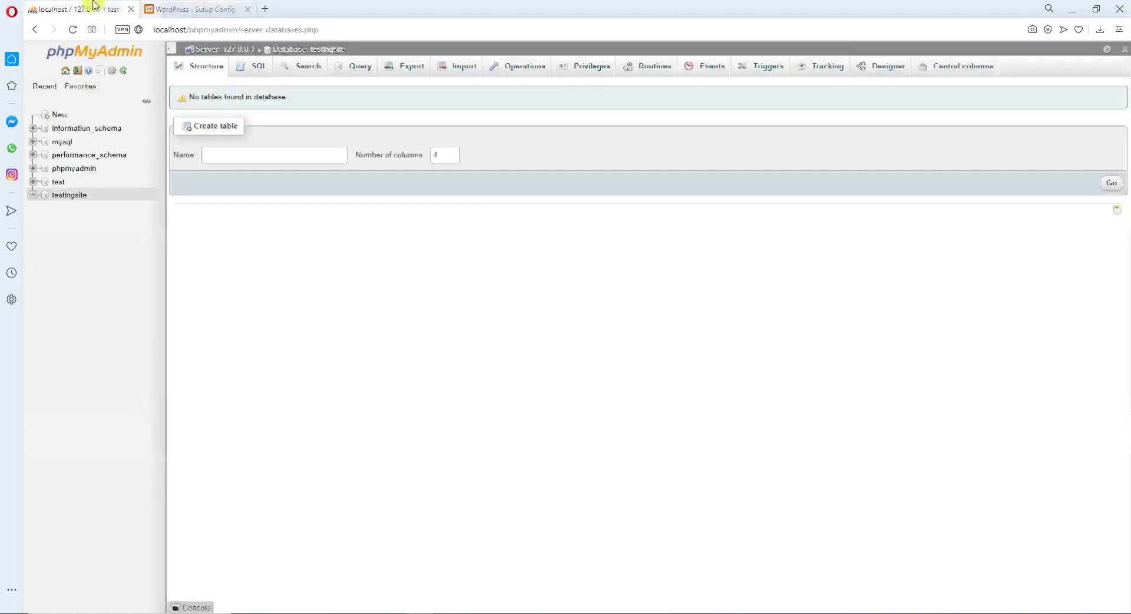
{"action": "left_click", "coordinate": [171, 8]}
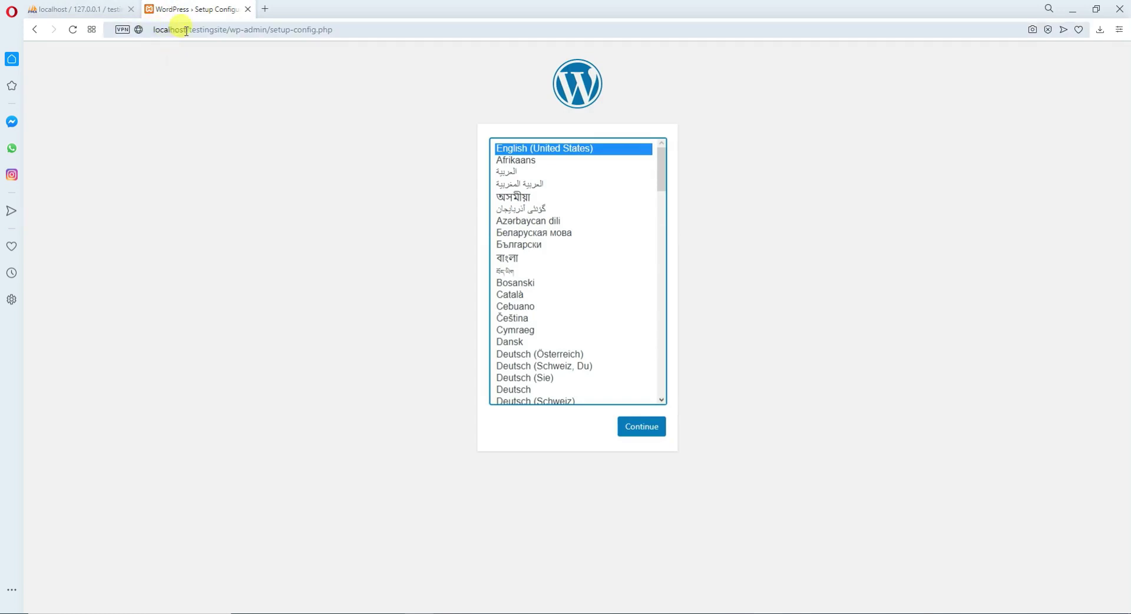
{"action": "left_click", "coordinate": [99, 5]}
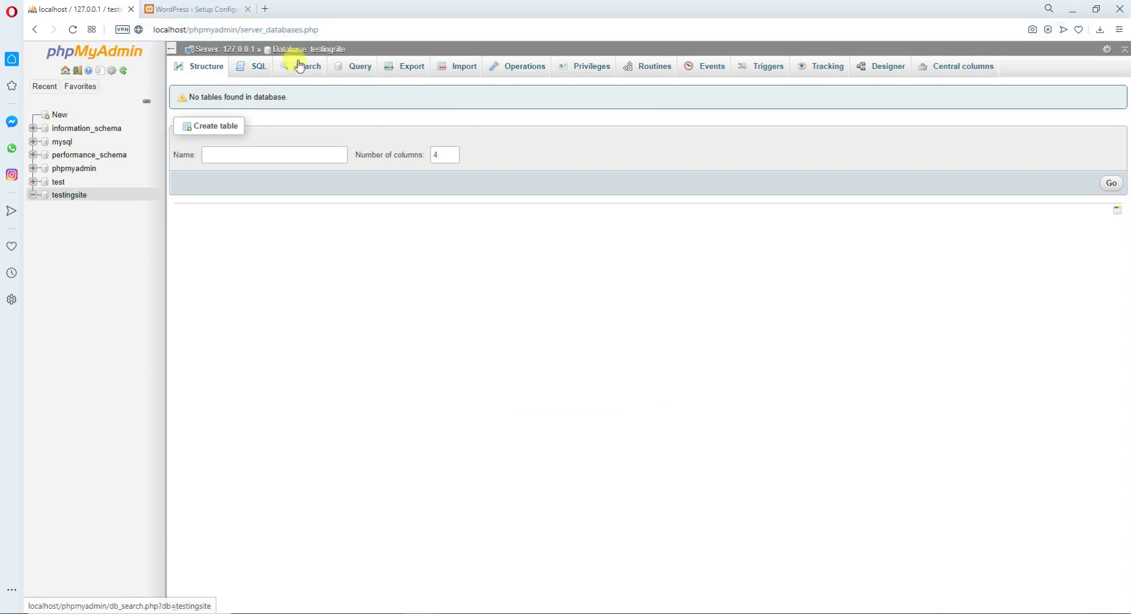
{"action": "left_click", "coordinate": [206, 9]}
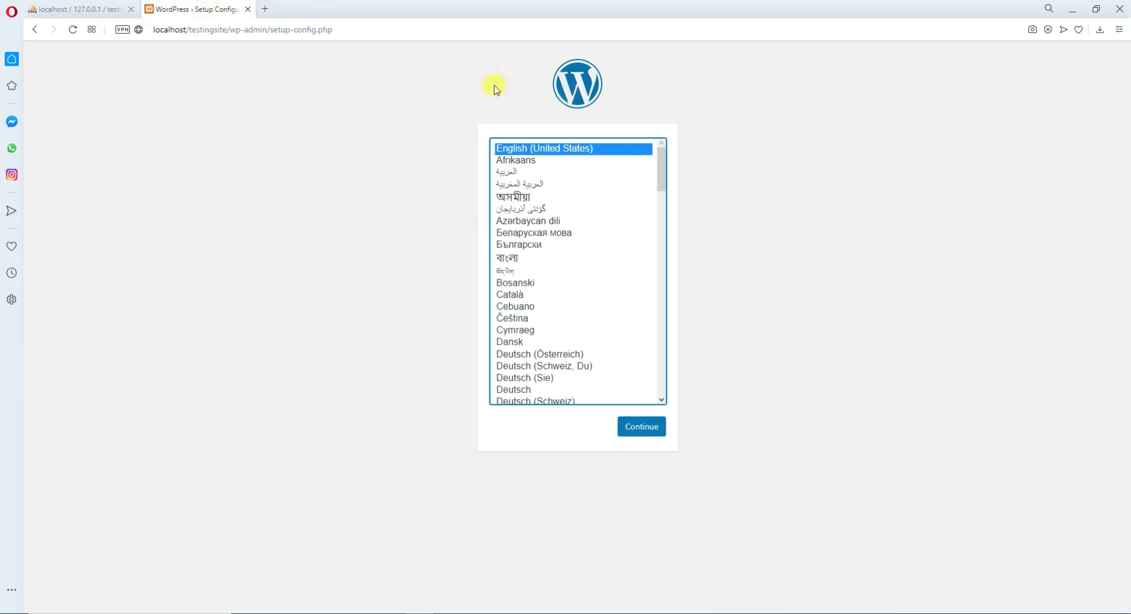
{"action": "left_click", "coordinate": [643, 427]}
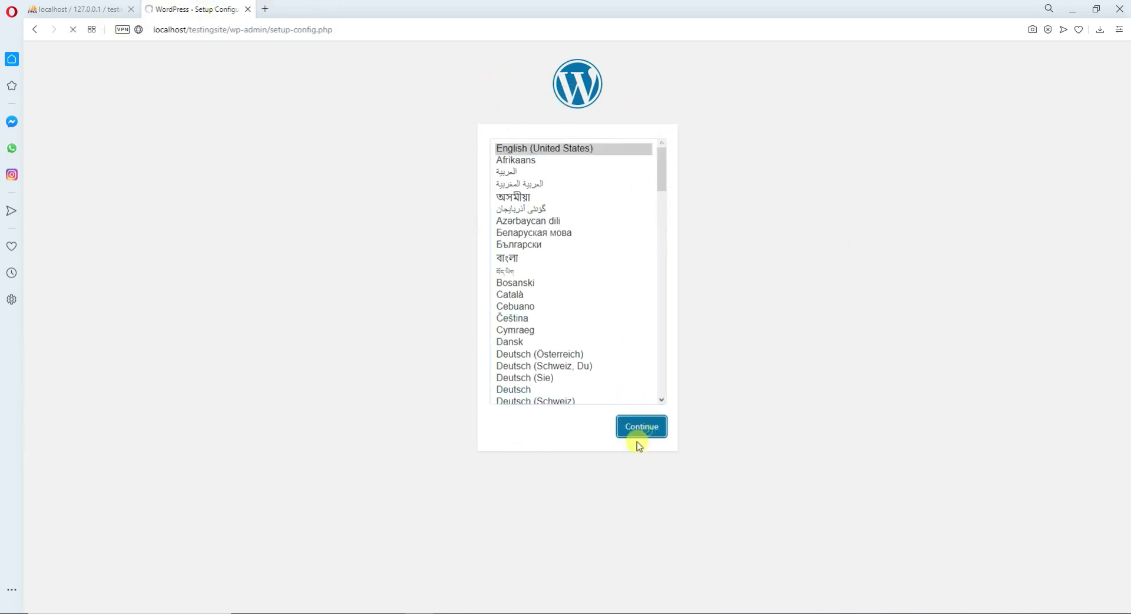
Start the database connection form, putting localhost in Database Name and root as username.
{"action": "left_click", "coordinate": [394, 364]}
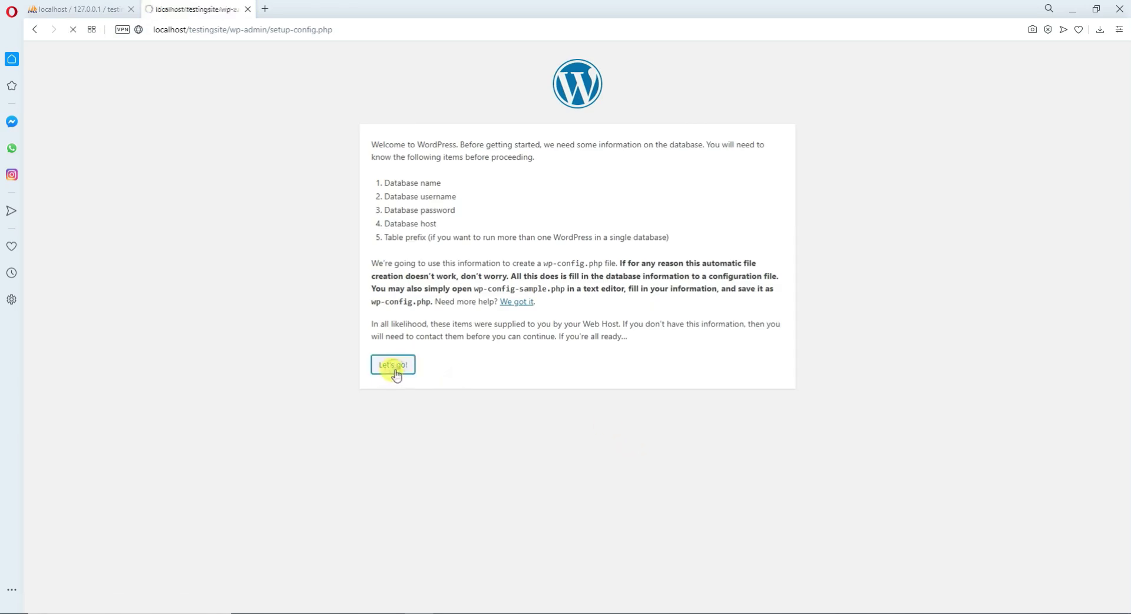
{"action": "double_click", "coordinate": [492, 171]}
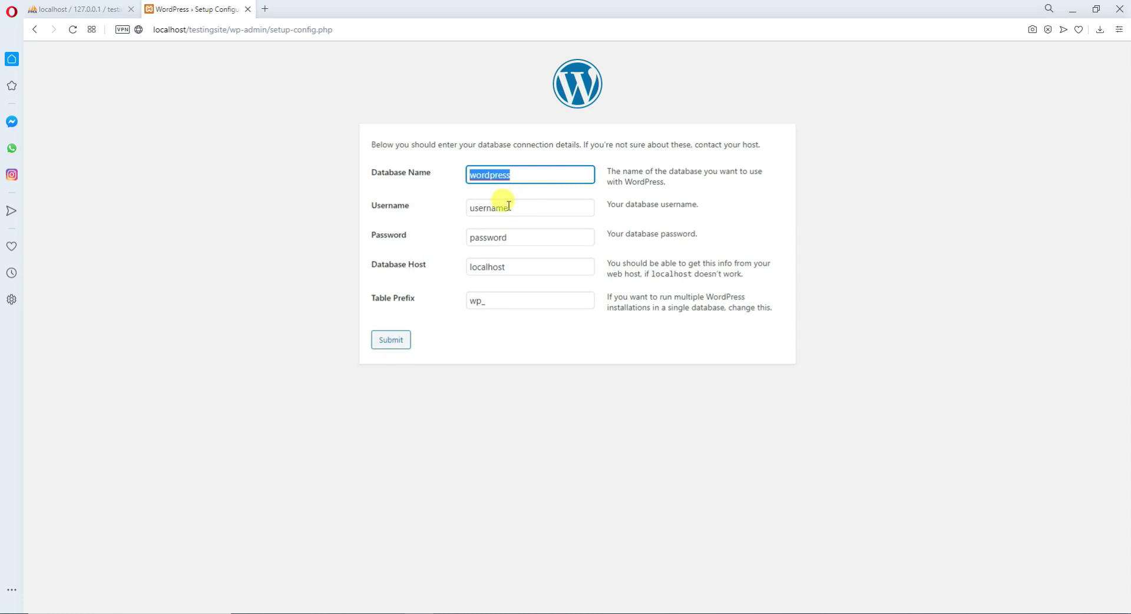
{"action": "type", "text": "a"}
{"action": "key", "text": "BackSpace"}
{"action": "type", "text": "localhost"}
{"action": "key", "text": "Tab"}
{"action": "type", "text": "r"}
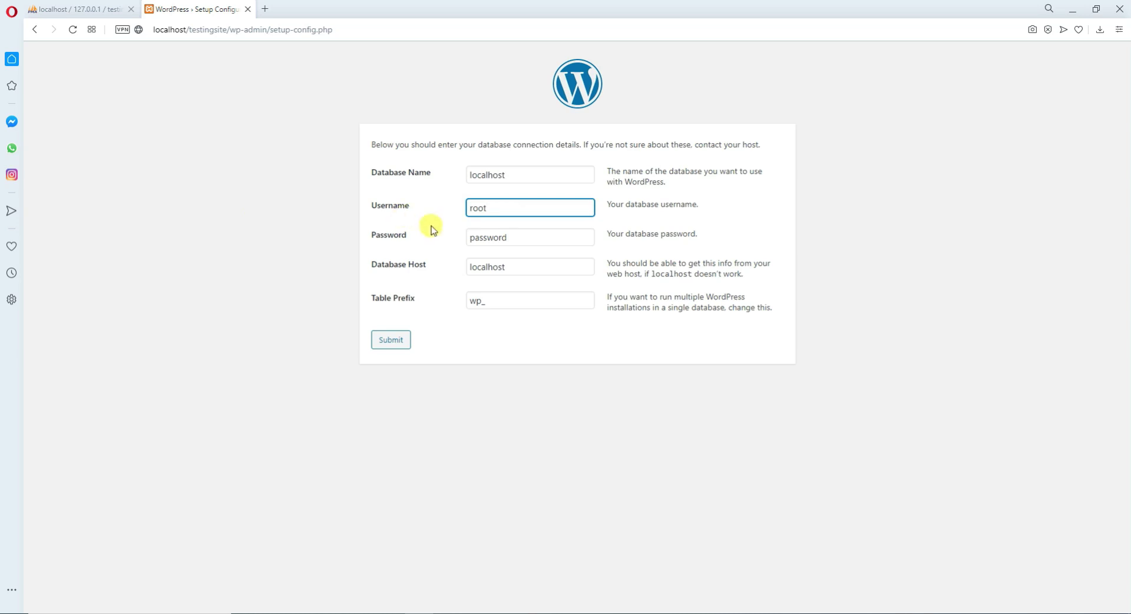
Clear the password and database name, change the table prefix to wp_1, and submit.
{"action": "double_click", "coordinate": [506, 239]}
{"action": "key", "text": "BackSpace"}
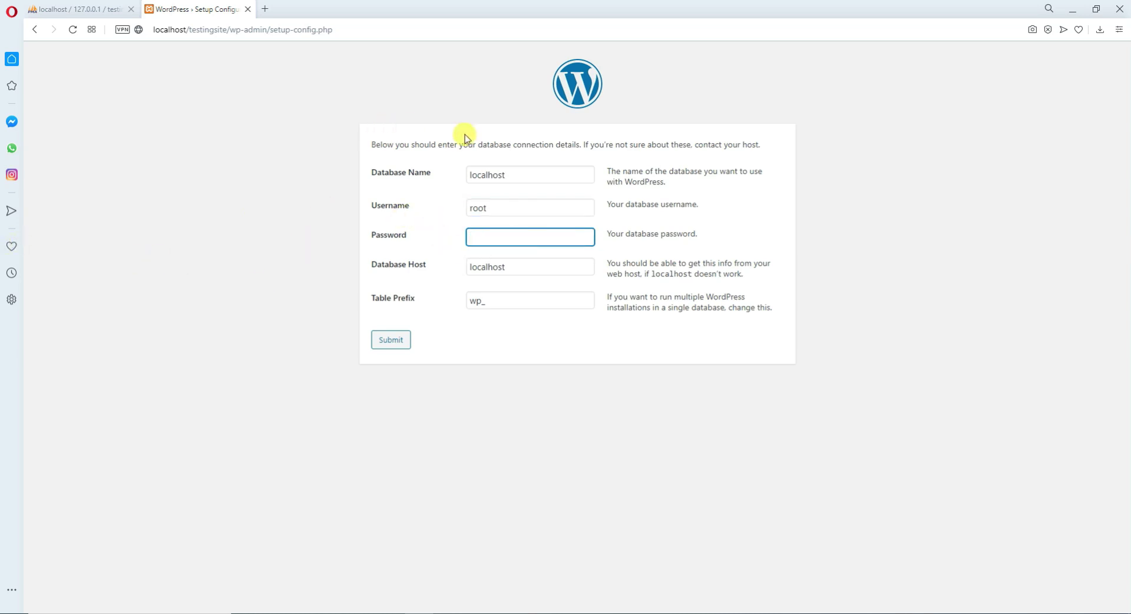
{"action": "double_click", "coordinate": [504, 175]}
{"action": "key", "text": "BackSpace"}
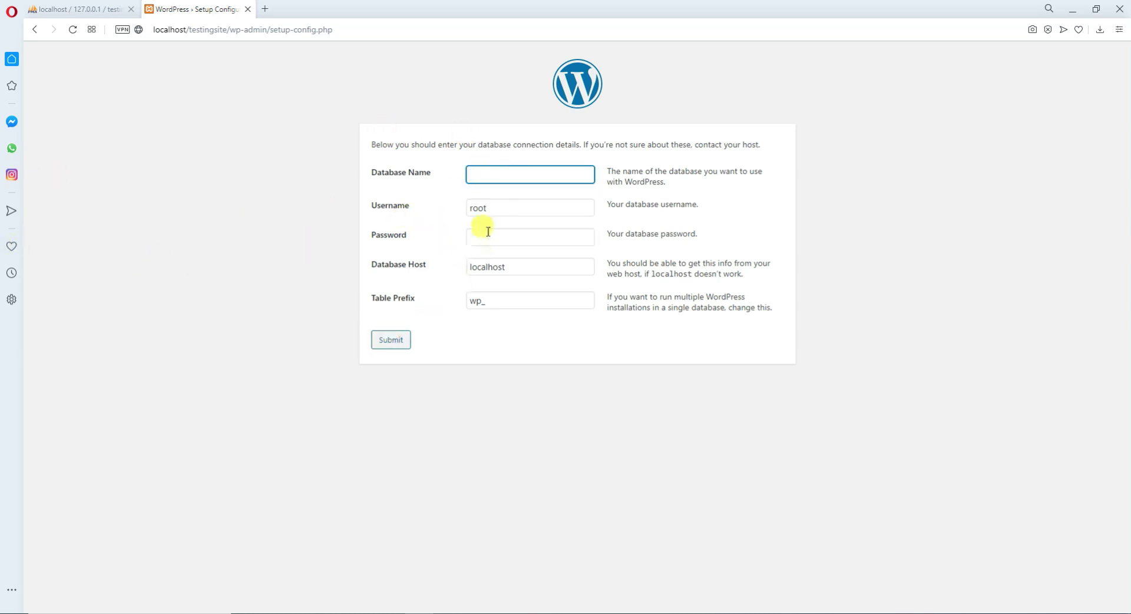
{"action": "left_click", "coordinate": [502, 207]}
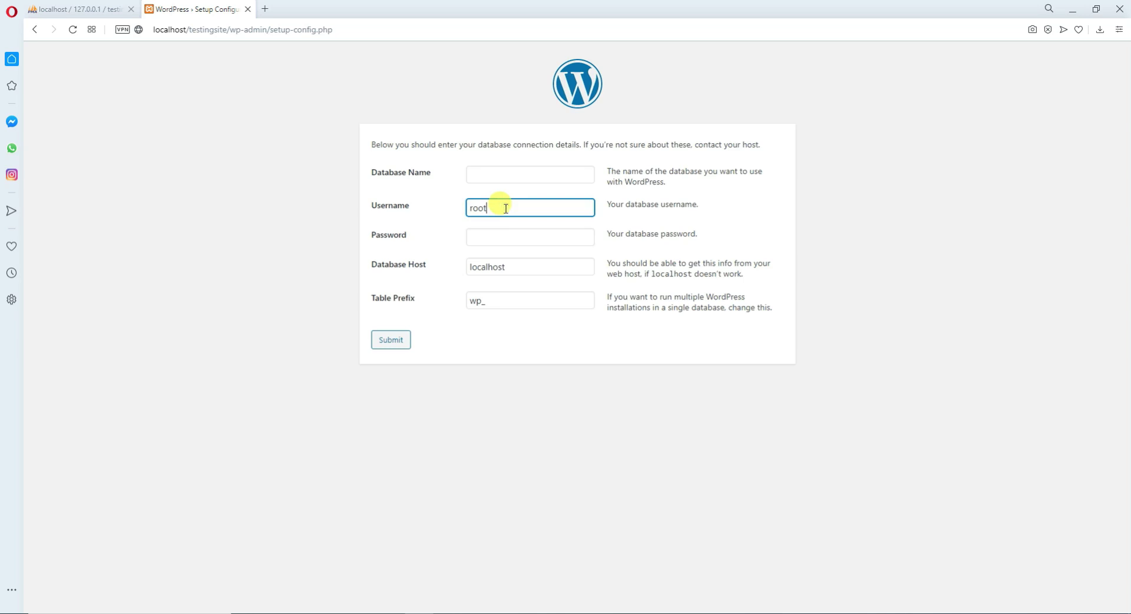
{"action": "left_click", "coordinate": [507, 303]}
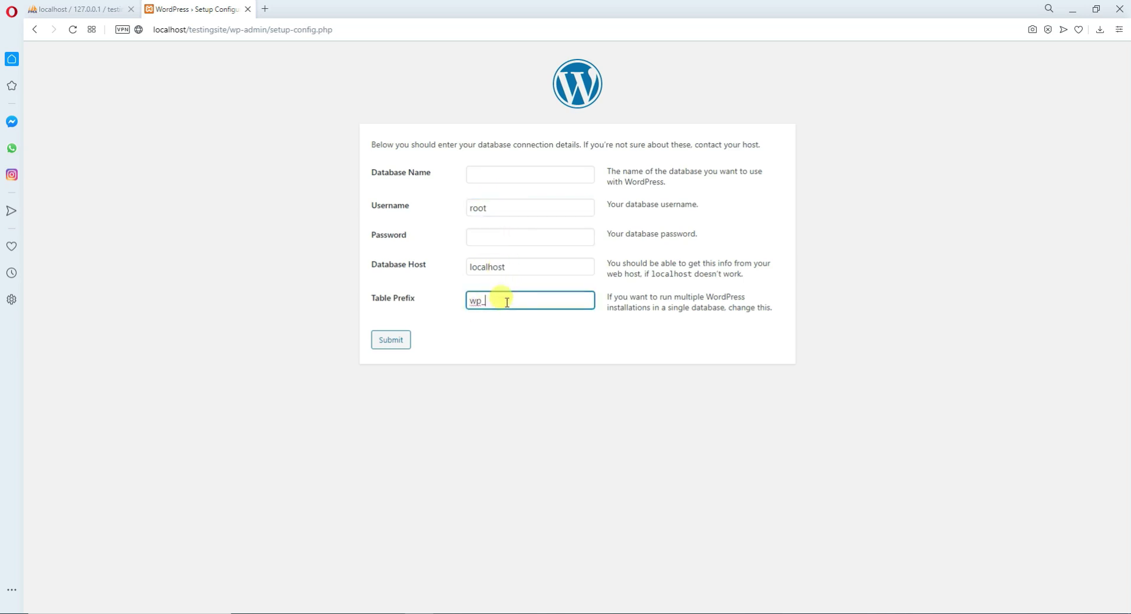
{"action": "type", "text": "1"}
{"action": "left_click", "coordinate": [390, 347]}
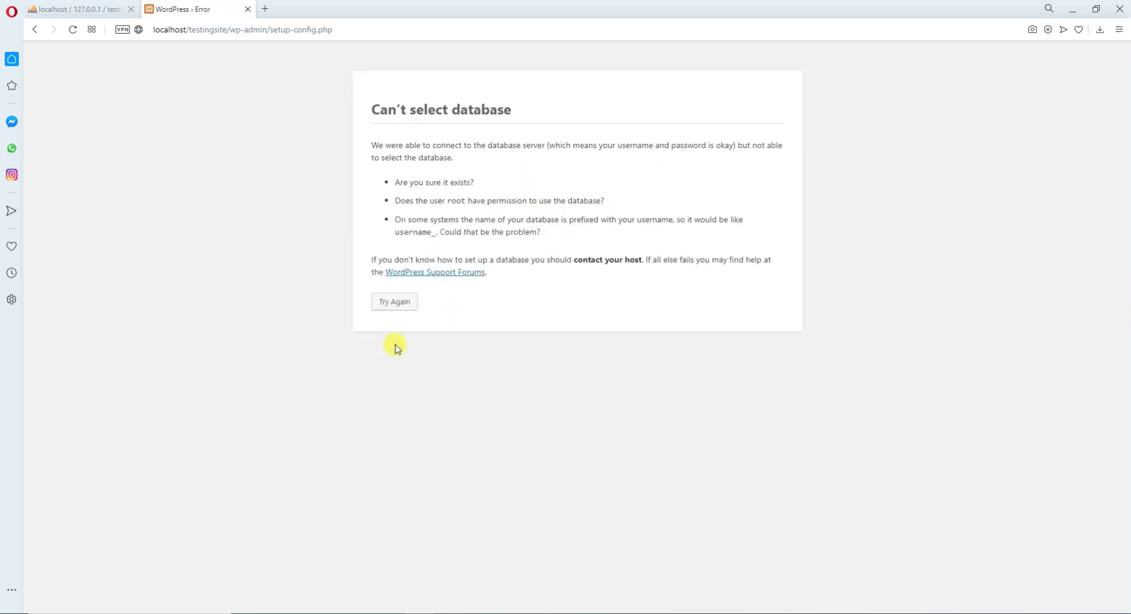
Retry the form, entering database name testingsite as shown in phpMyAdmin and clearing the password.
{"action": "left_click", "coordinate": [393, 302]}
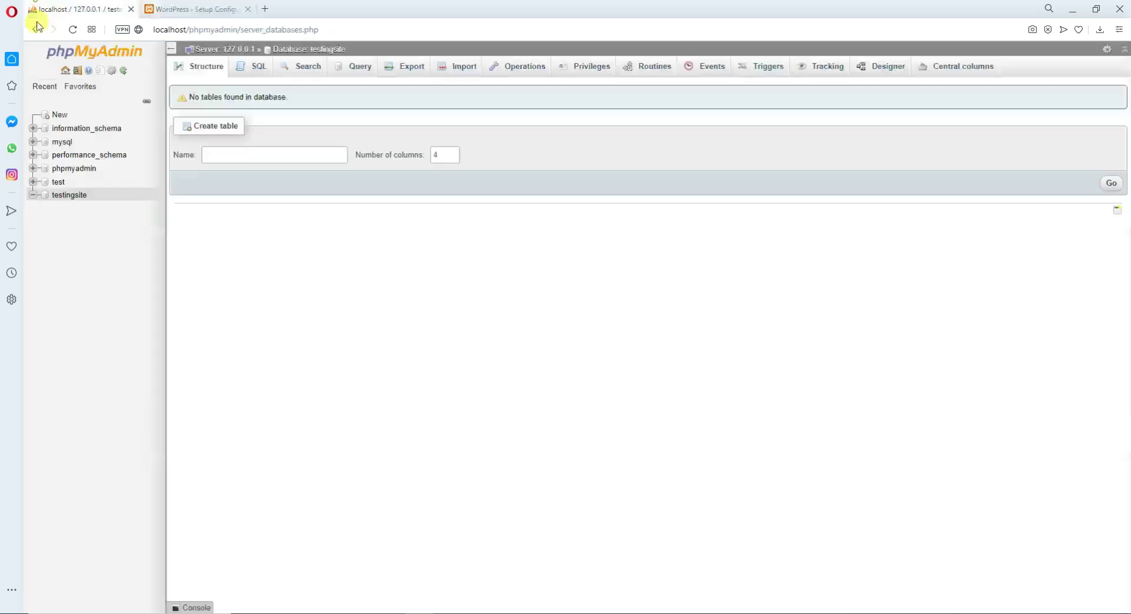
{"action": "left_click", "coordinate": [88, 9]}
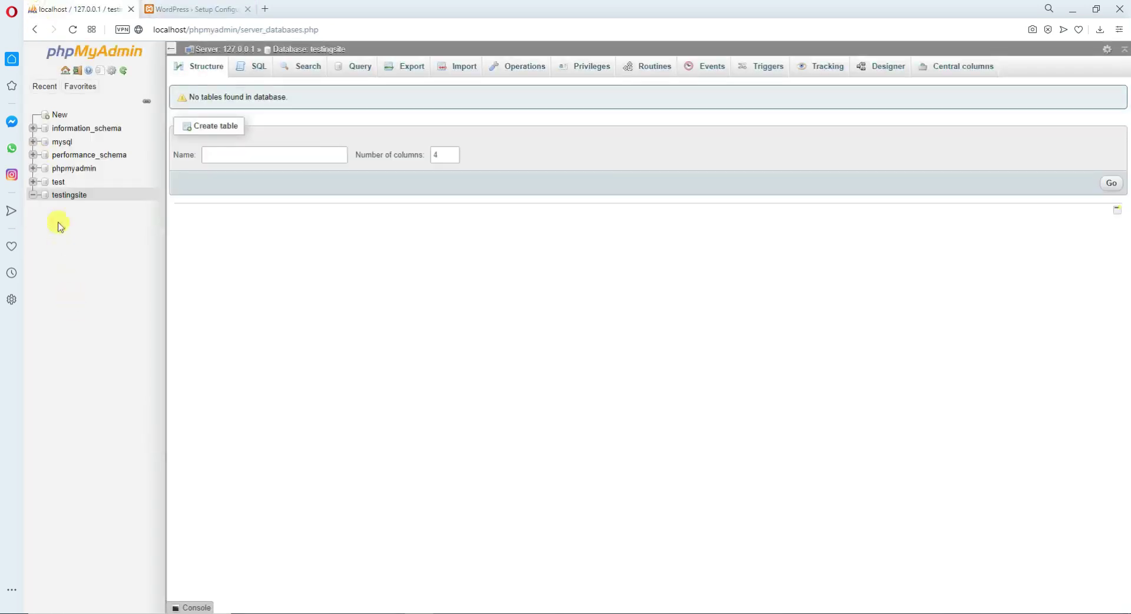
{"action": "left_click", "coordinate": [214, 7]}
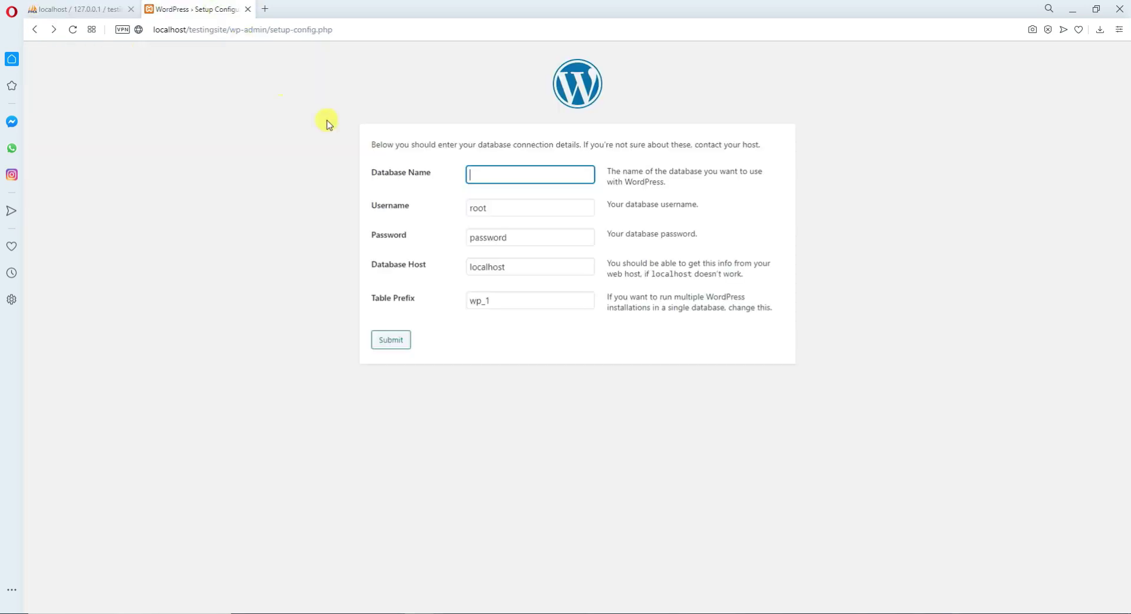
{"action": "type", "text": "testingsite"}
{"action": "left_click", "coordinate": [518, 209]}
{"action": "double_click", "coordinate": [528, 243]}
{"action": "key", "text": "BackSpace"}
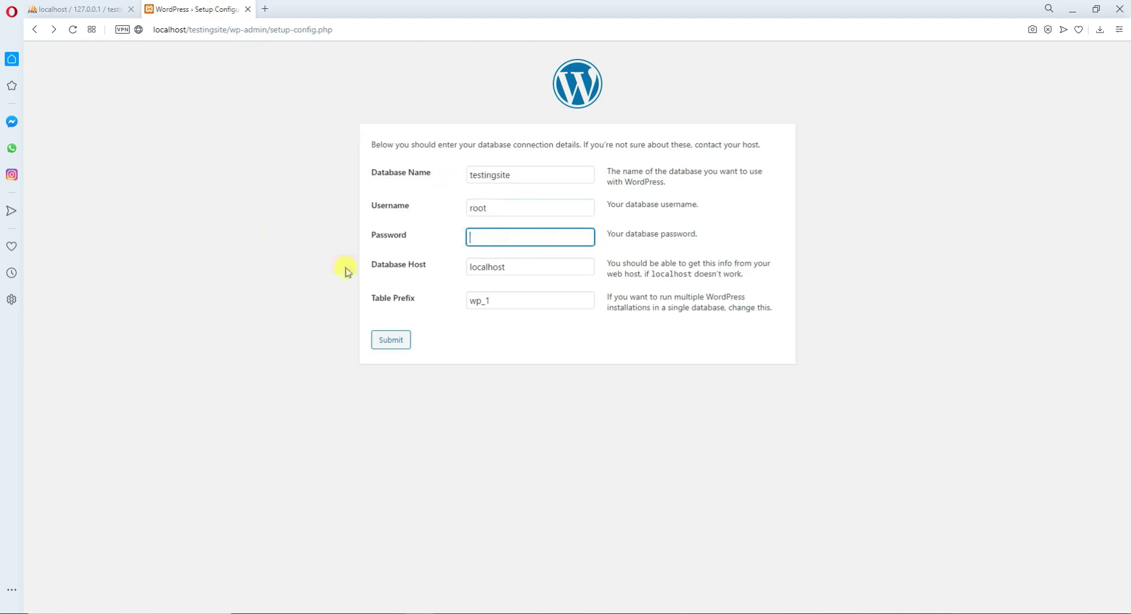
Submit the corrected database details with host localhost and run the installation.
{"action": "left_click", "coordinate": [525, 267]}
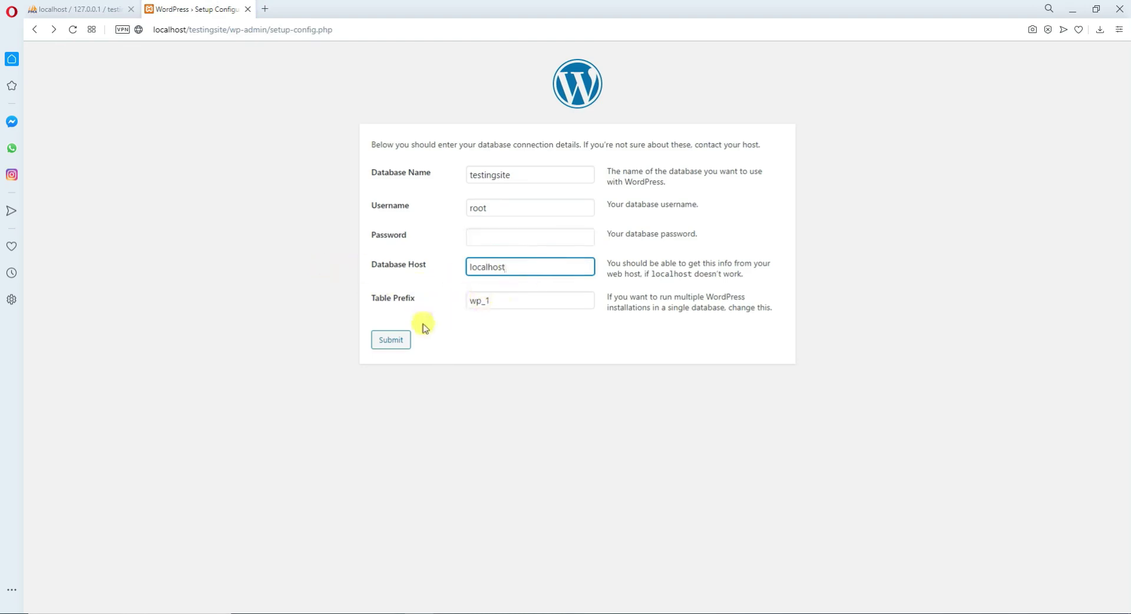
{"action": "left_click", "coordinate": [390, 339]}
{"action": "left_click", "coordinate": [411, 188]}
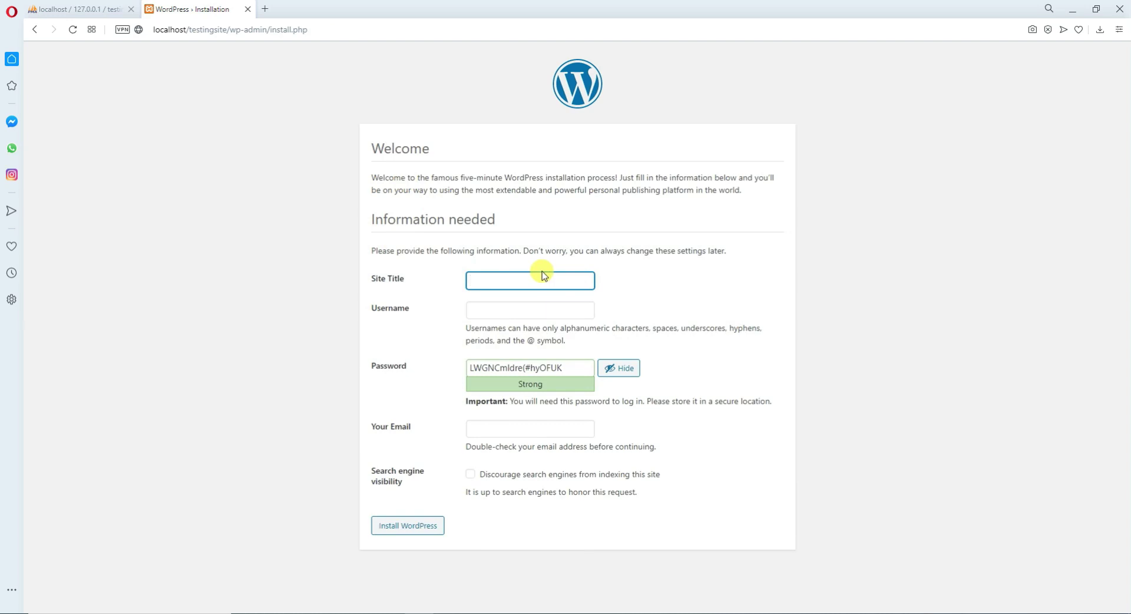
Enter site title Testing Website, username admin and a weak password, confirming its use.
{"action": "type", "text": "ng Website"}
{"action": "left_click", "coordinate": [528, 309]}
{"action": "type", "text": "admin"}
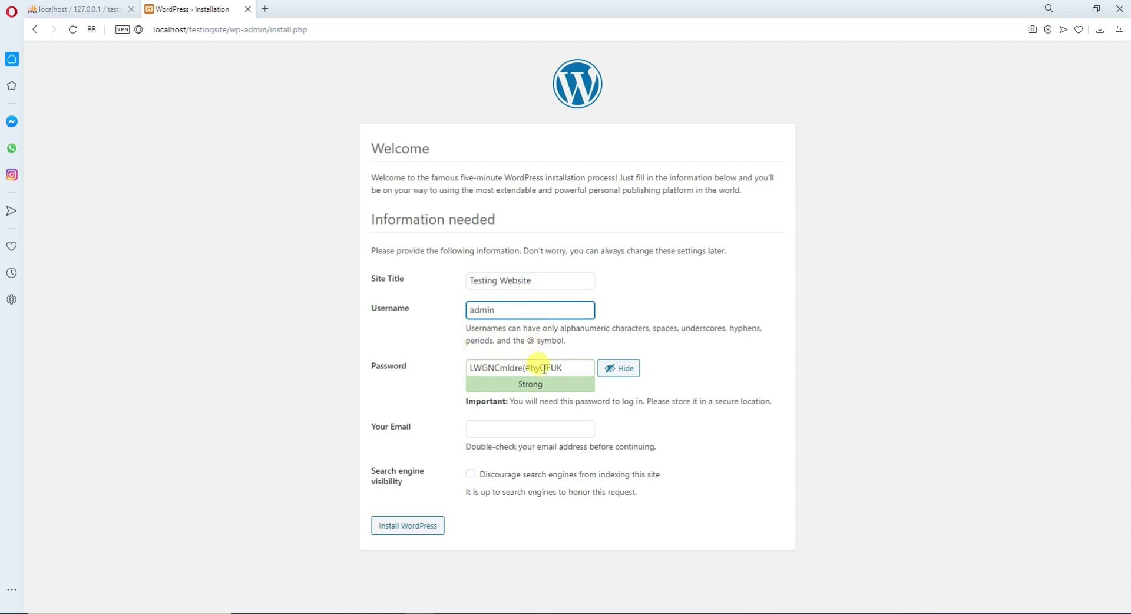
{"action": "triple_click", "coordinate": [567, 368]}
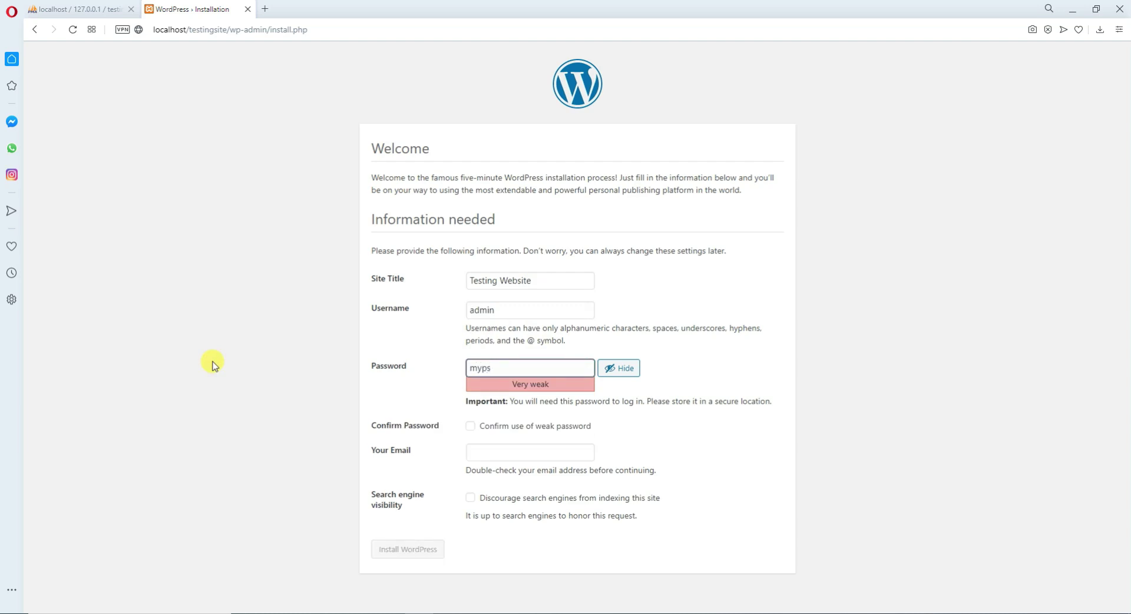
{"action": "left_click", "coordinate": [468, 426]}
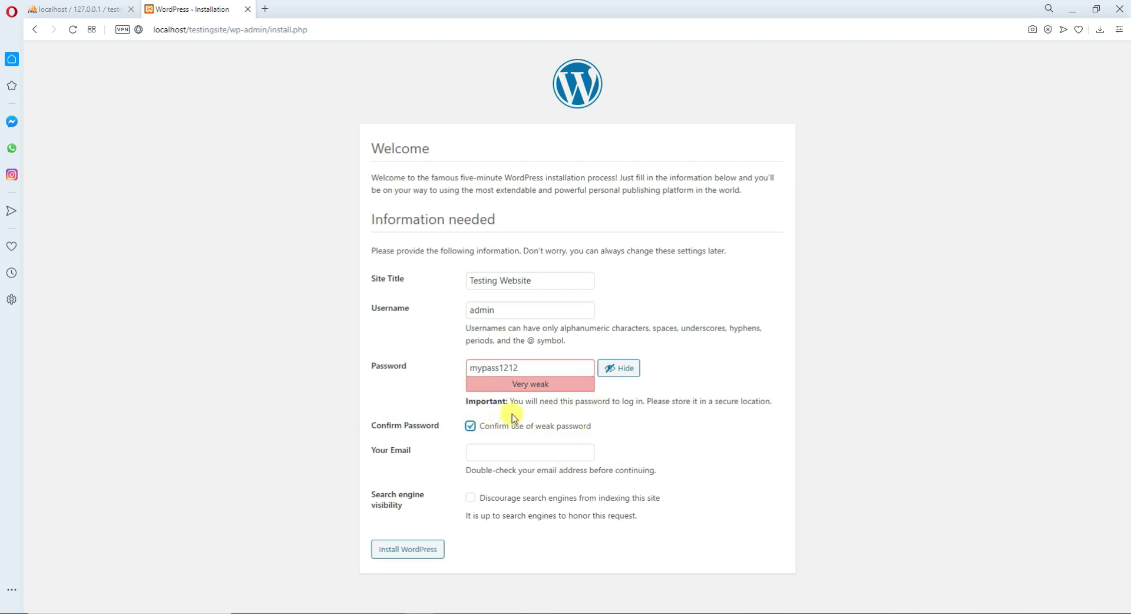
{"action": "left_click", "coordinate": [628, 367]}
Fill in the admin e-mail from the saved suggestion and install WordPress.
{"action": "left_click", "coordinate": [501, 453]}
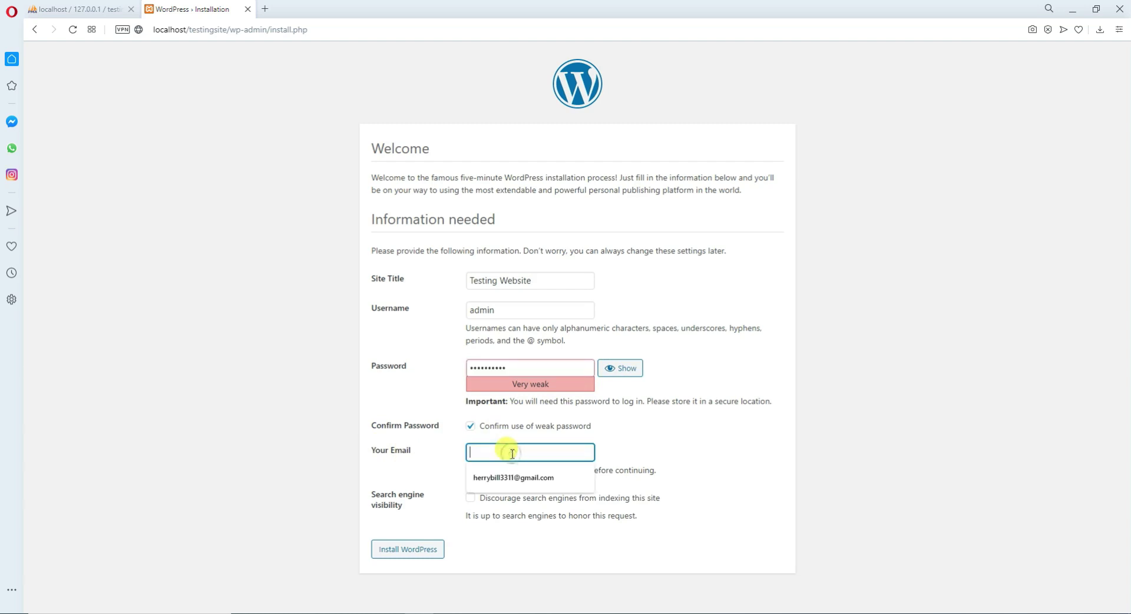
{"action": "left_click", "coordinate": [512, 478]}
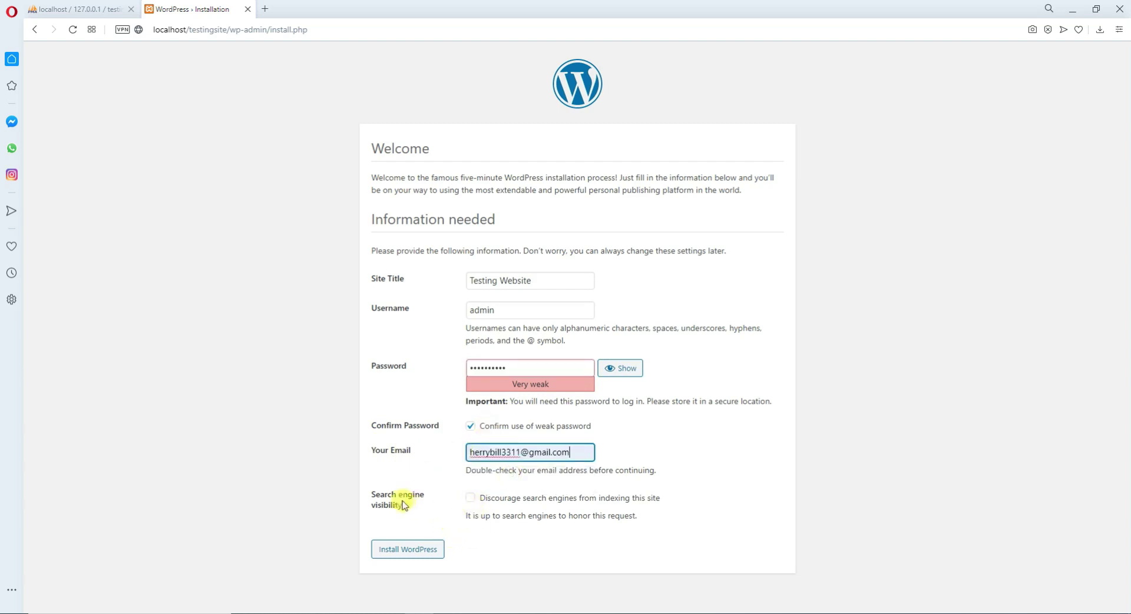
{"action": "left_click_drag", "start_coordinate": [371, 496], "coordinate": [430, 498]}
{"action": "left_click", "coordinate": [430, 515]}
{"action": "left_click", "coordinate": [417, 552]}
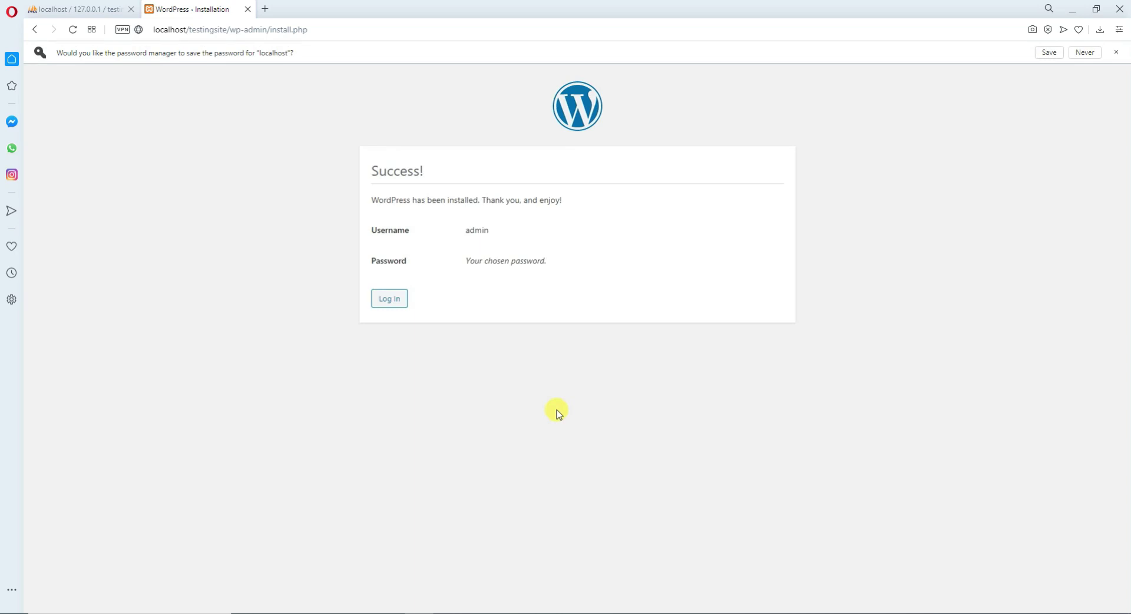
Review the Success! page's message, admin username and password note.
{"action": "left_click_drag", "start_coordinate": [367, 200], "coordinate": [538, 217]}
{"action": "left_click", "coordinate": [586, 212]}
{"action": "left_click_drag", "start_coordinate": [368, 228], "coordinate": [553, 237]}
{"action": "left_click_drag", "start_coordinate": [434, 268], "coordinate": [661, 274]}
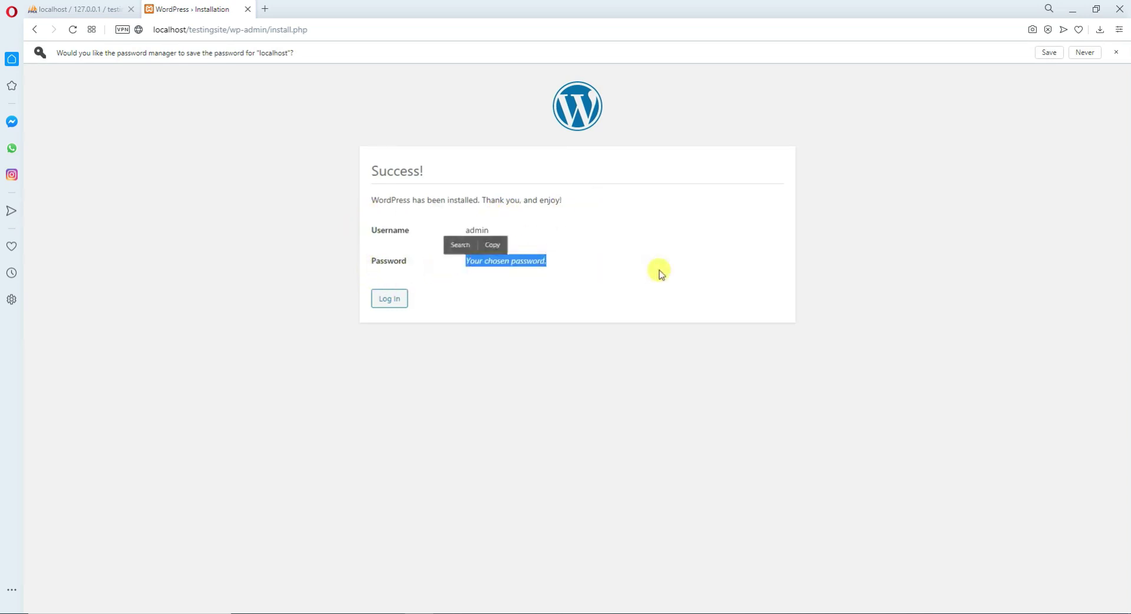
{"action": "left_click", "coordinate": [621, 280]}
Go to the login page and sign in as admin with the password.
{"action": "left_click", "coordinate": [390, 300]}
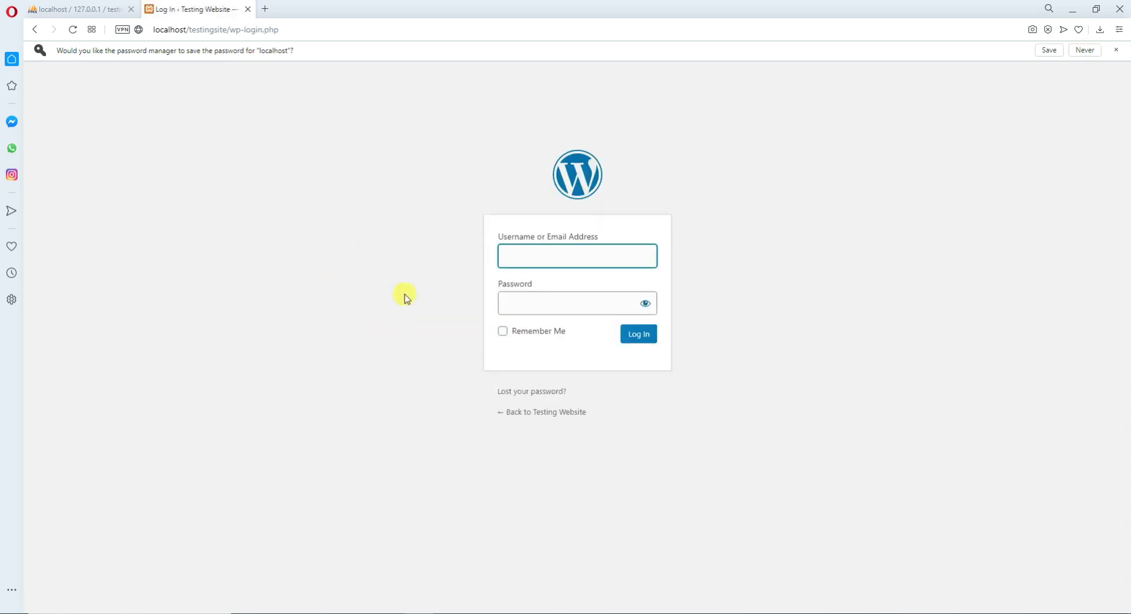
{"action": "left_click", "coordinate": [545, 231]}
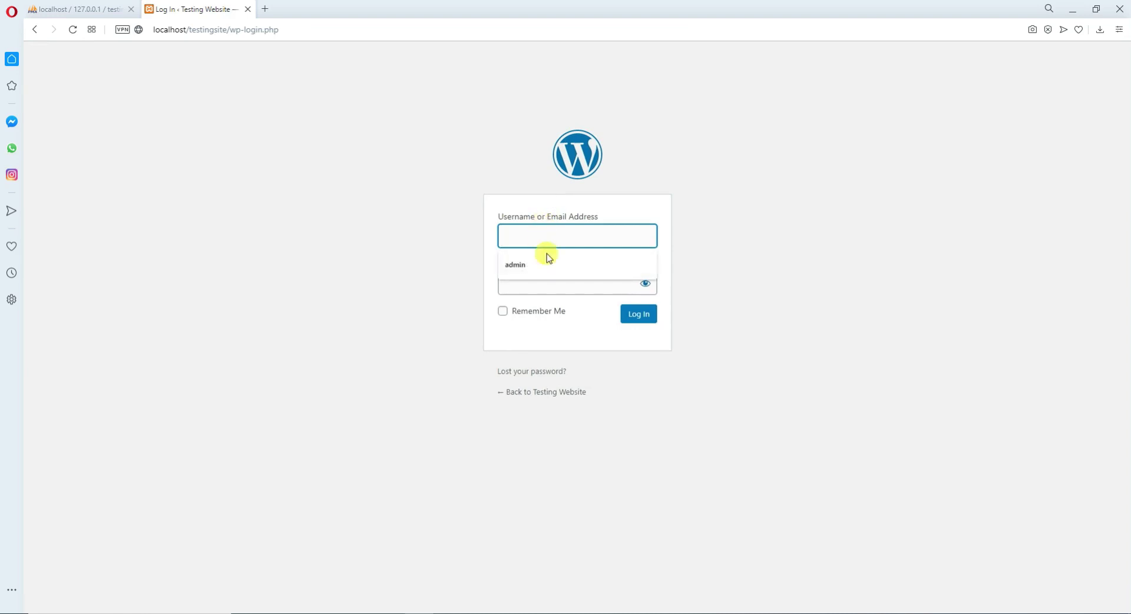
{"action": "left_click", "coordinate": [516, 264]}
{"action": "left_click", "coordinate": [512, 288]}
{"action": "type", "text": "••••••••••"}
{"action": "left_click", "coordinate": [644, 323]}
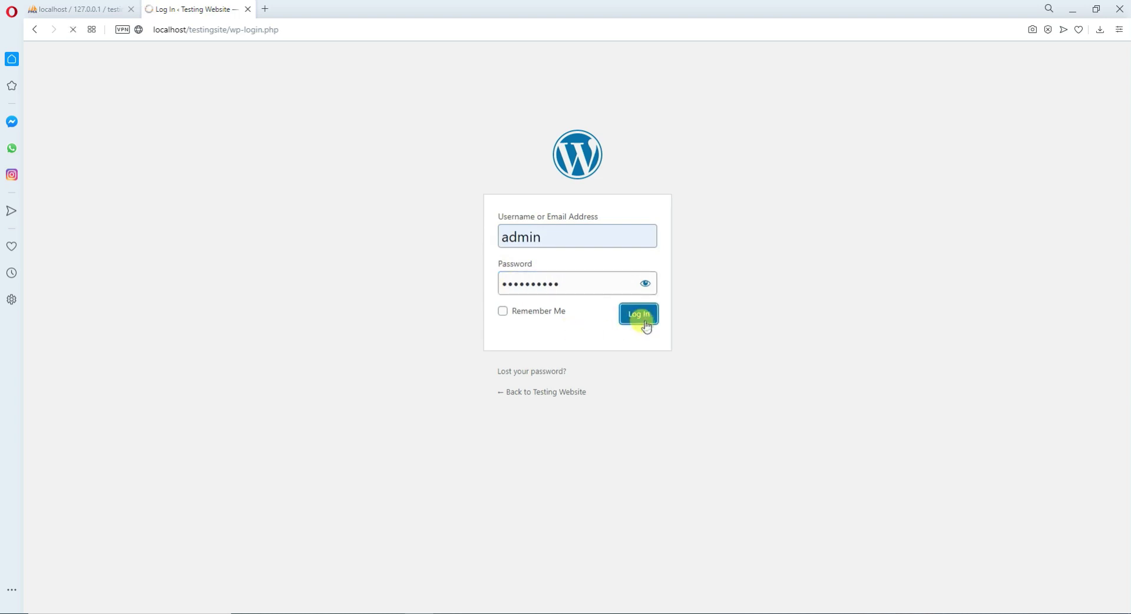